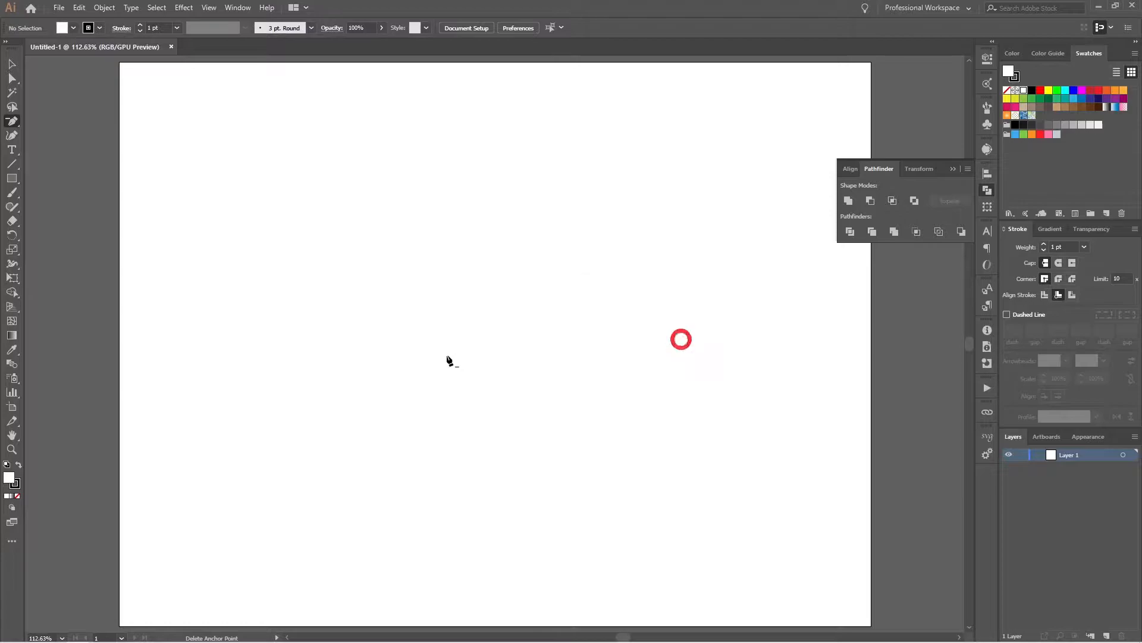
Collapse the Pathfinder panel and draw a circle about 256 px in diameter on the artboard with the Ellipse tool.
click(13, 64)
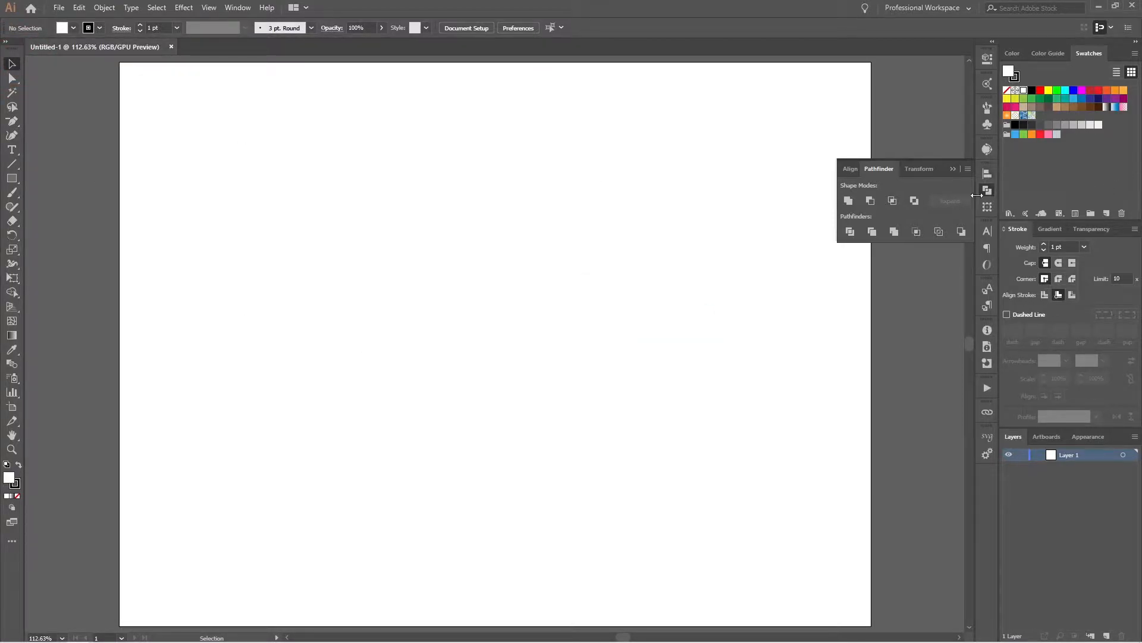
click(988, 191)
key(l)
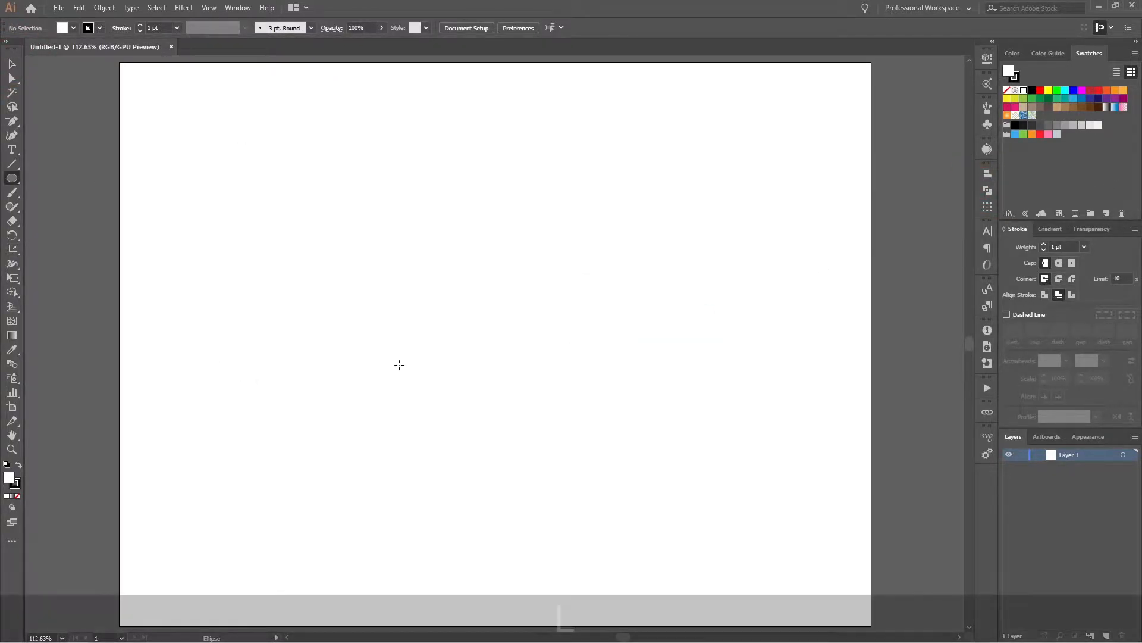
key(shift+alt)
mouse_move(494, 299)
mouse_down()
mouse_move(587, 365)
mouse_move(590, 381)
mouse_up()
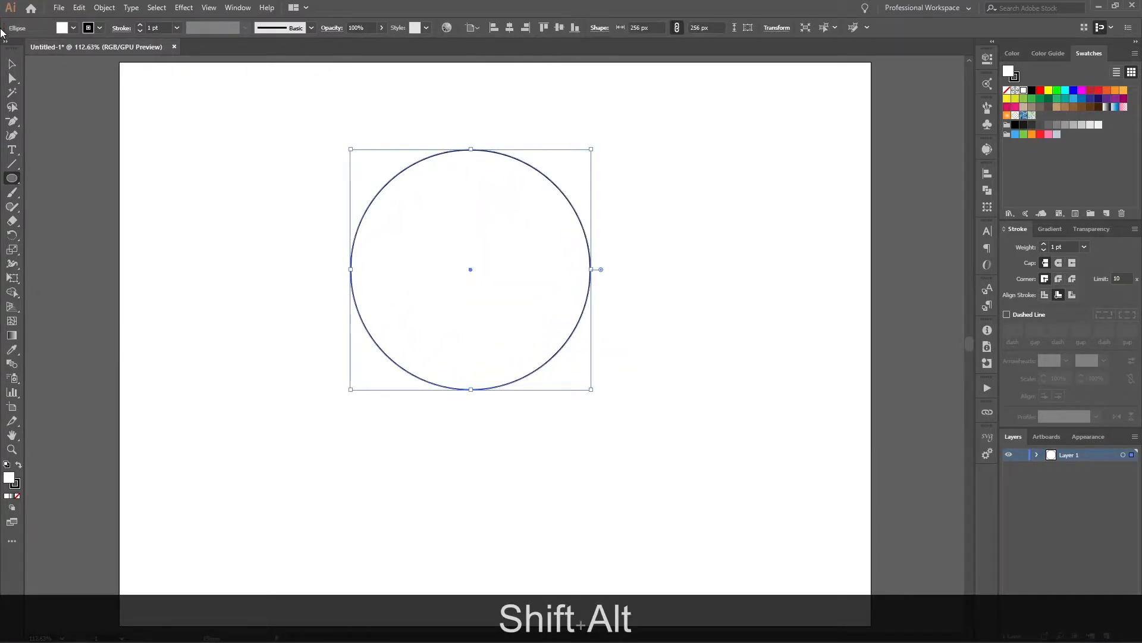
Remove the circle's fill, leaving only the black outline, and move the circle slightly lower on the artboard.
click(73, 28)
click(8, 47)
click(73, 28)
key(v)
click(184, 140)
drag(625, 181, 510, 291)
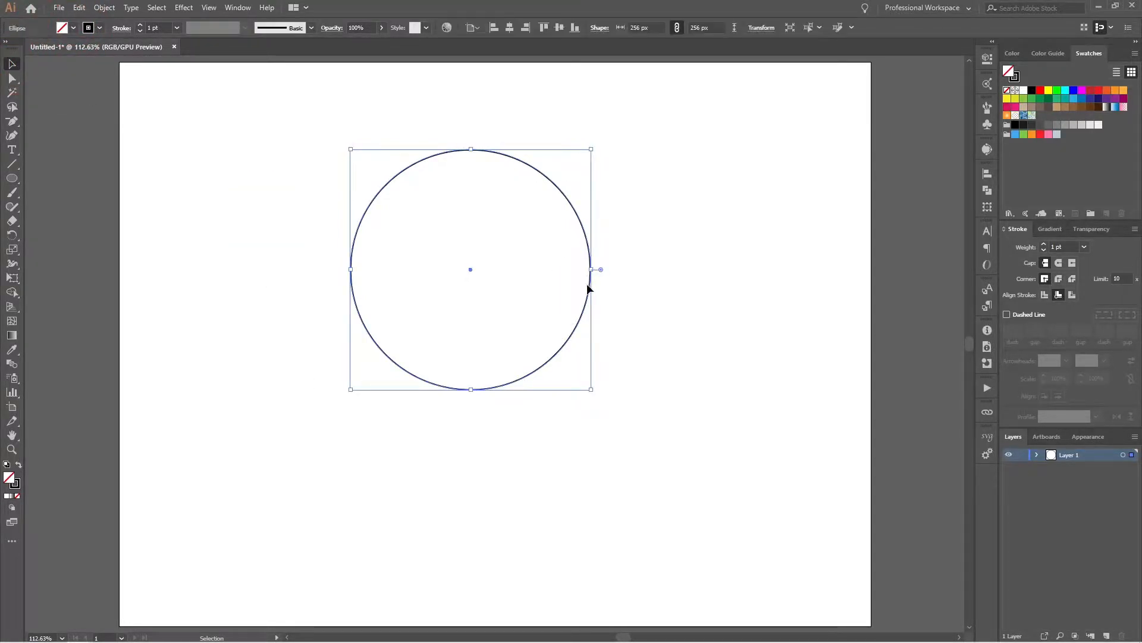
drag(588, 287, 585, 330)
click(720, 310)
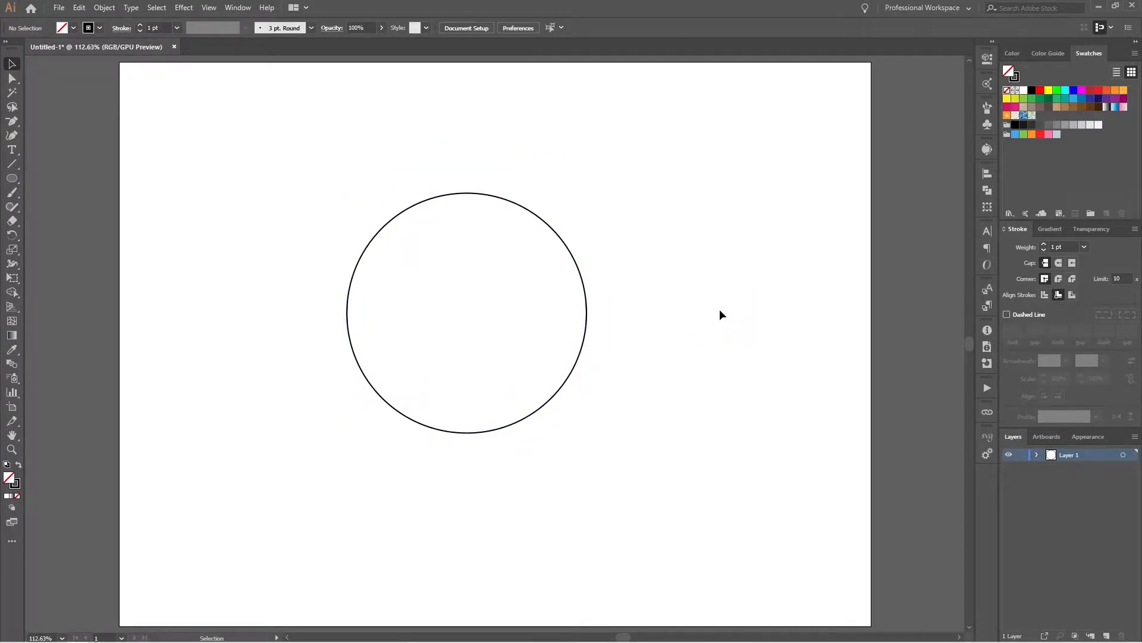
Show the Actions panel as an enlarged floating panel and collapse the Tech TD action set.
click(241, 8)
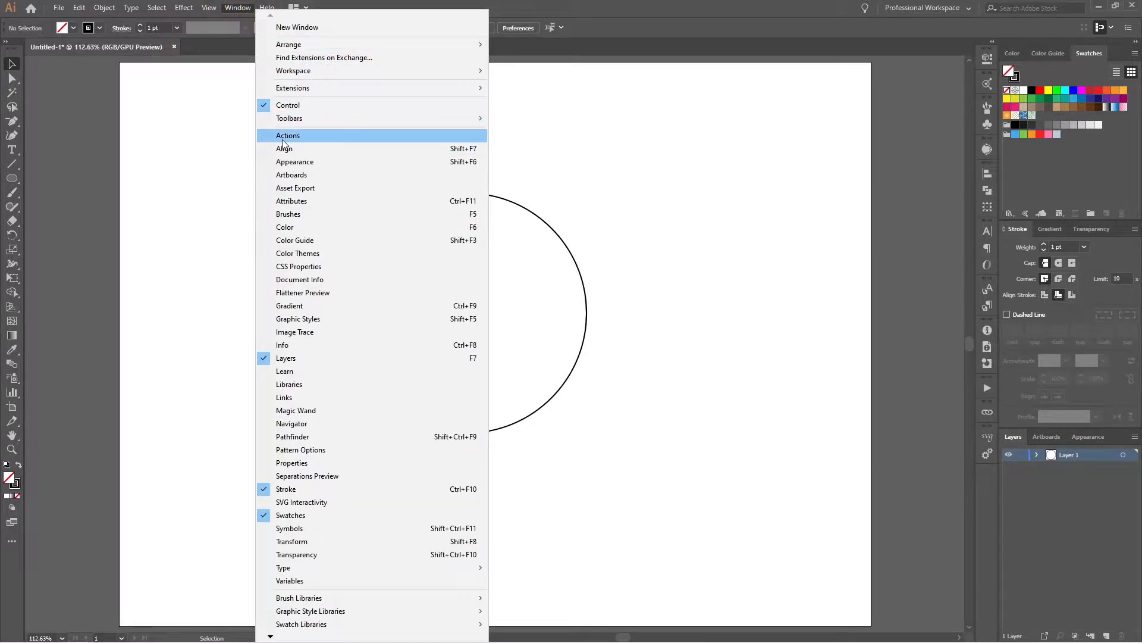
click(310, 136)
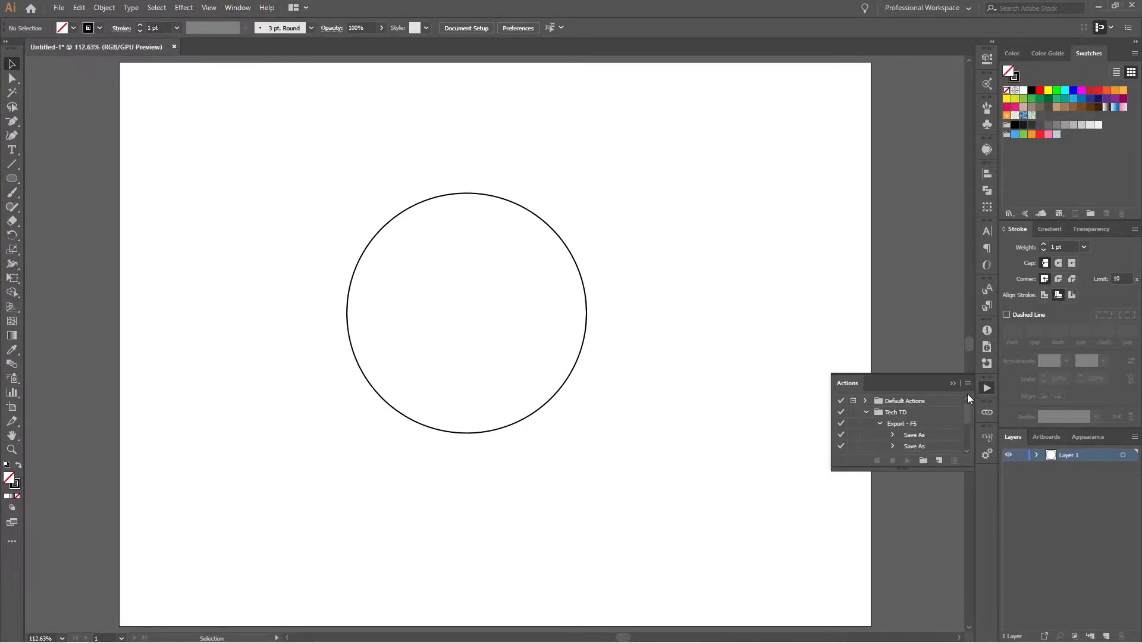
drag(907, 384, 804, 122)
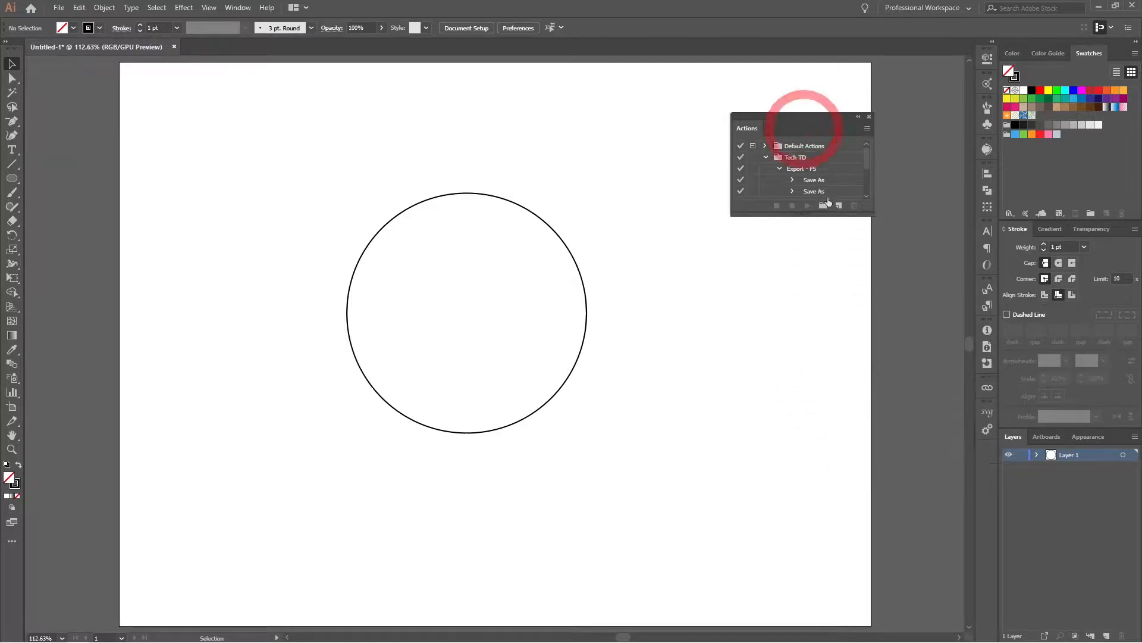
drag(793, 213, 798, 357)
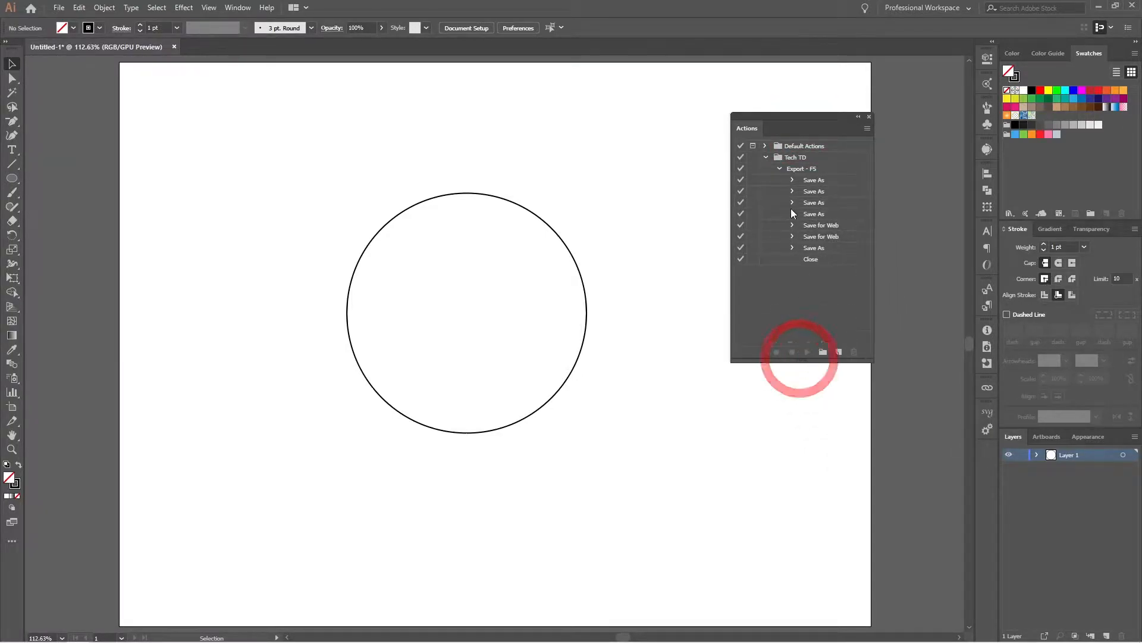
click(766, 157)
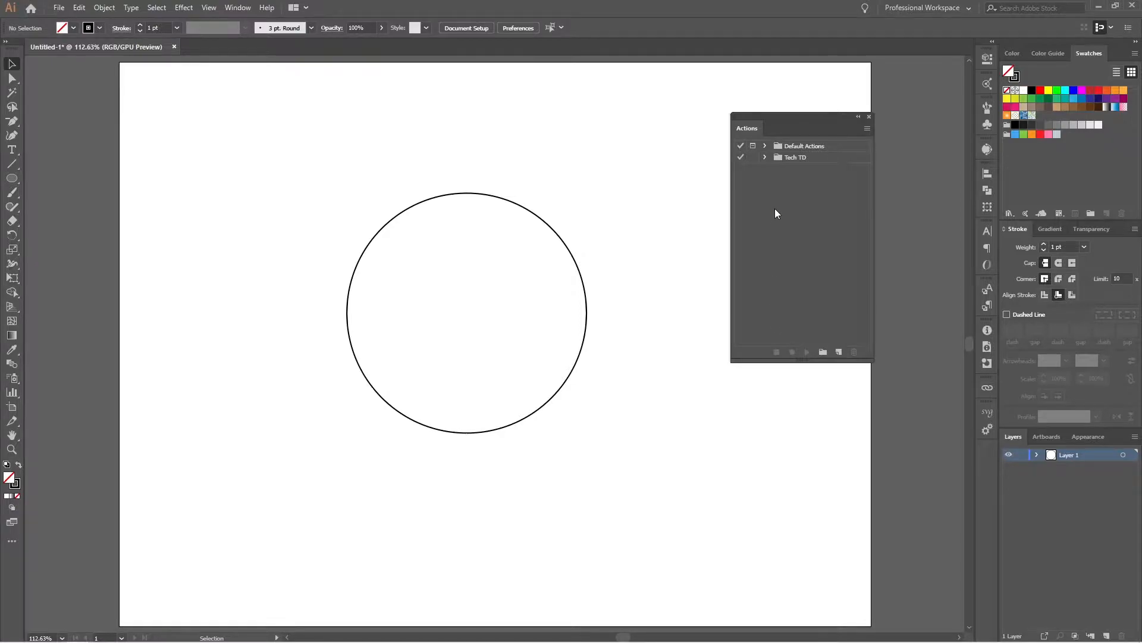
Create a new action named "copy" in the Default Actions set and start recording it.
click(838, 352)
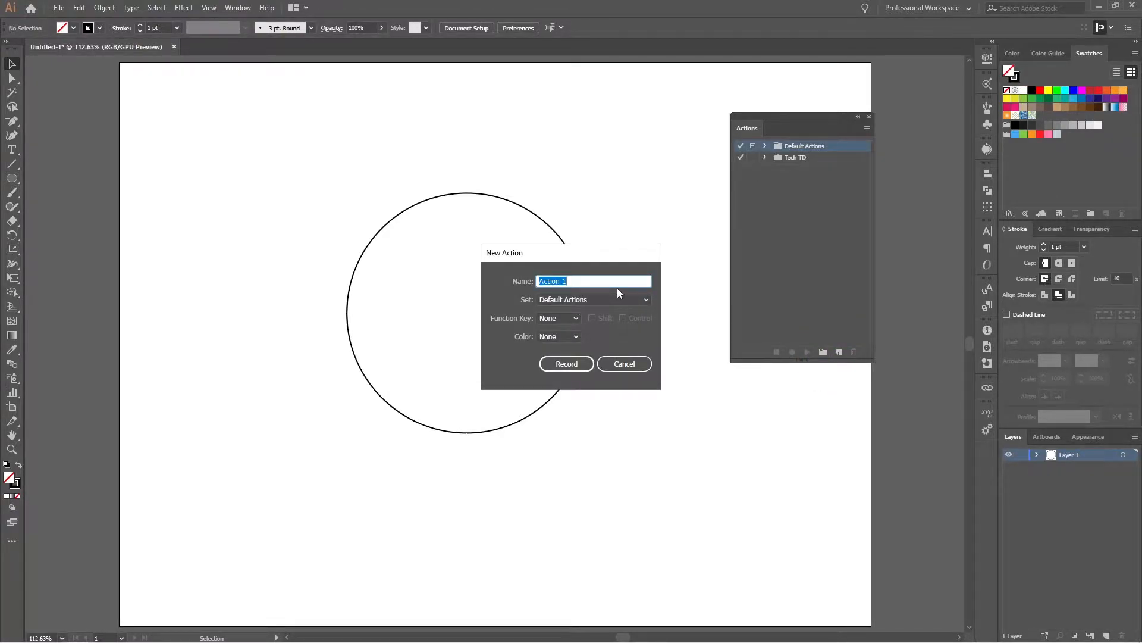
text(copyu)
key(BackSpace)
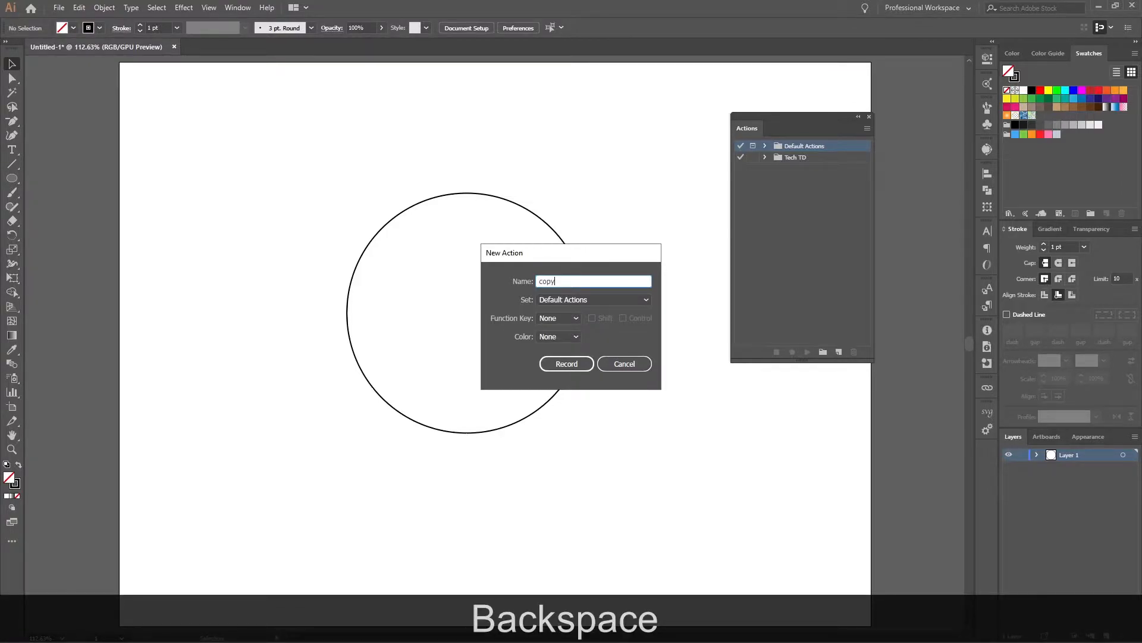
click(575, 364)
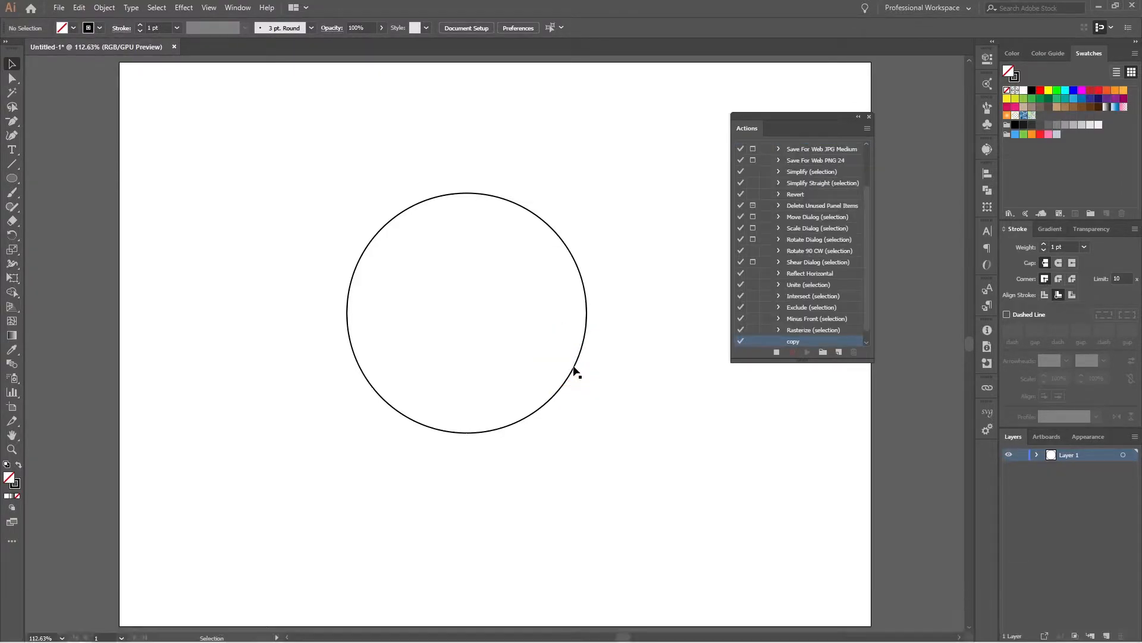
scroll(809, 315, down, 1)
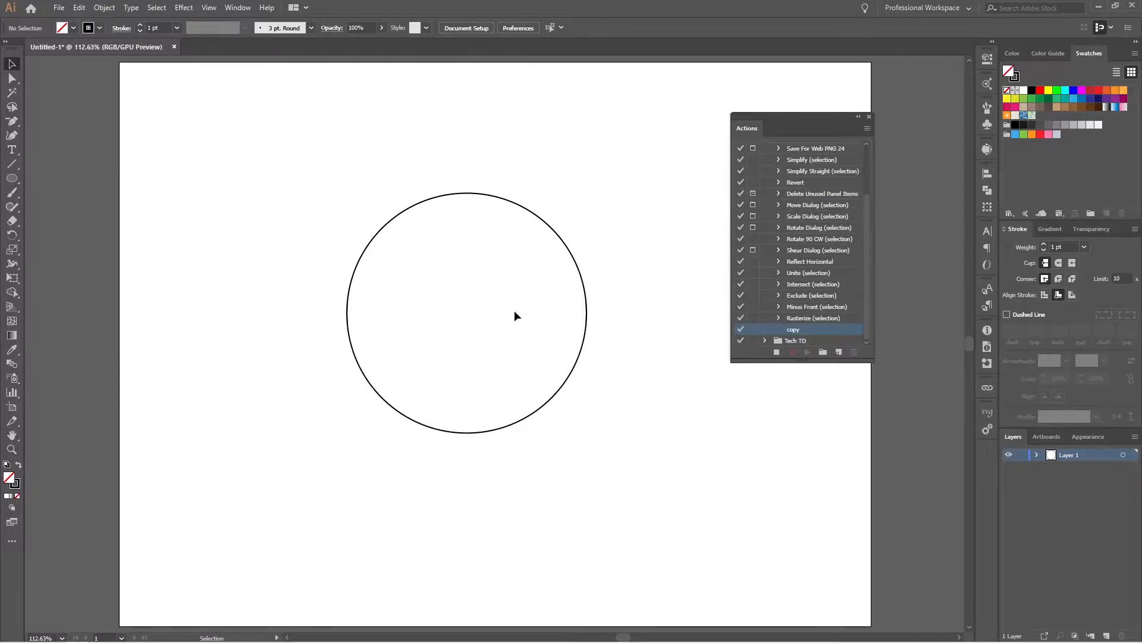
Record an Offset Path of -13 px with Miter joins on the circle, and stop recording the action.
drag(587, 226, 524, 276)
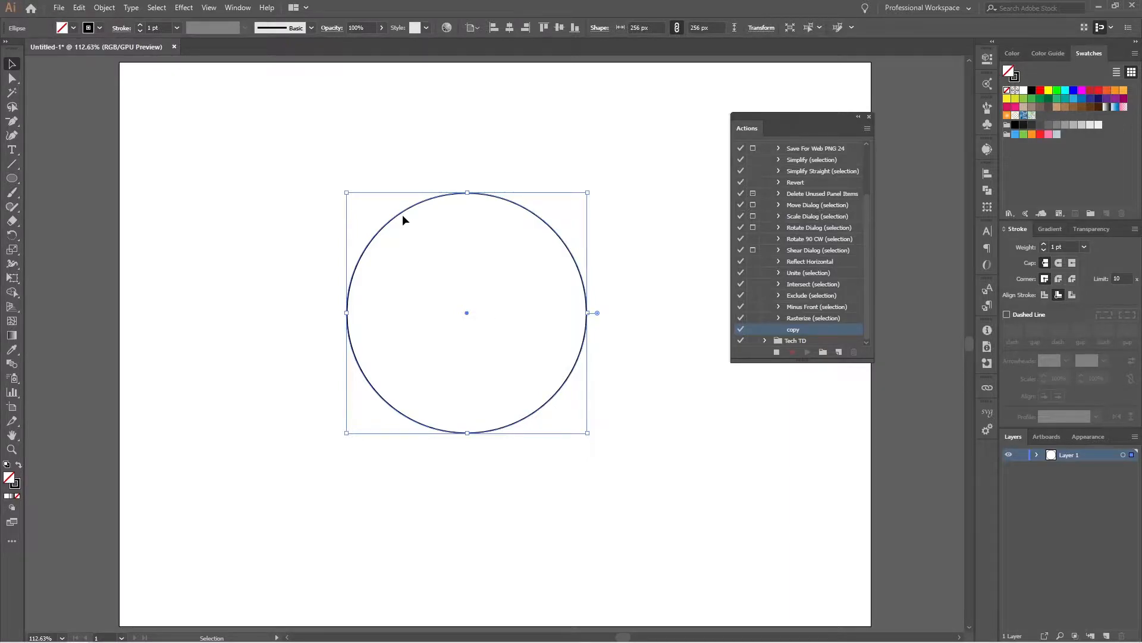
key(ctrl+shift+Page_Up)
key(shift)
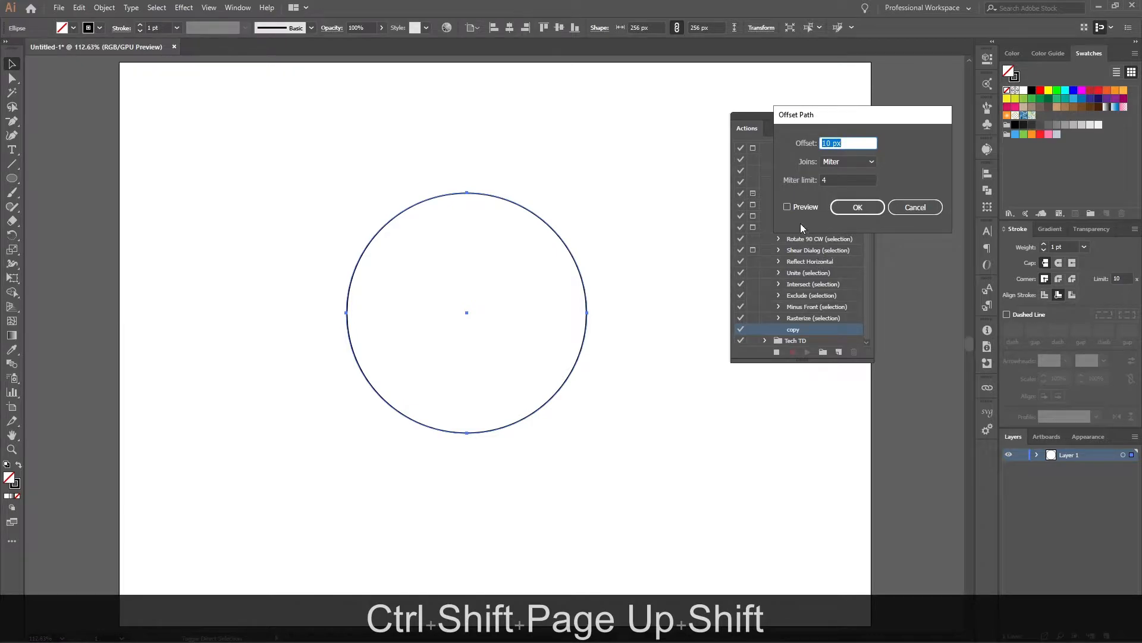
click(798, 208)
scroll(849, 139, down, 1)
scroll(849, 139, down, 17)
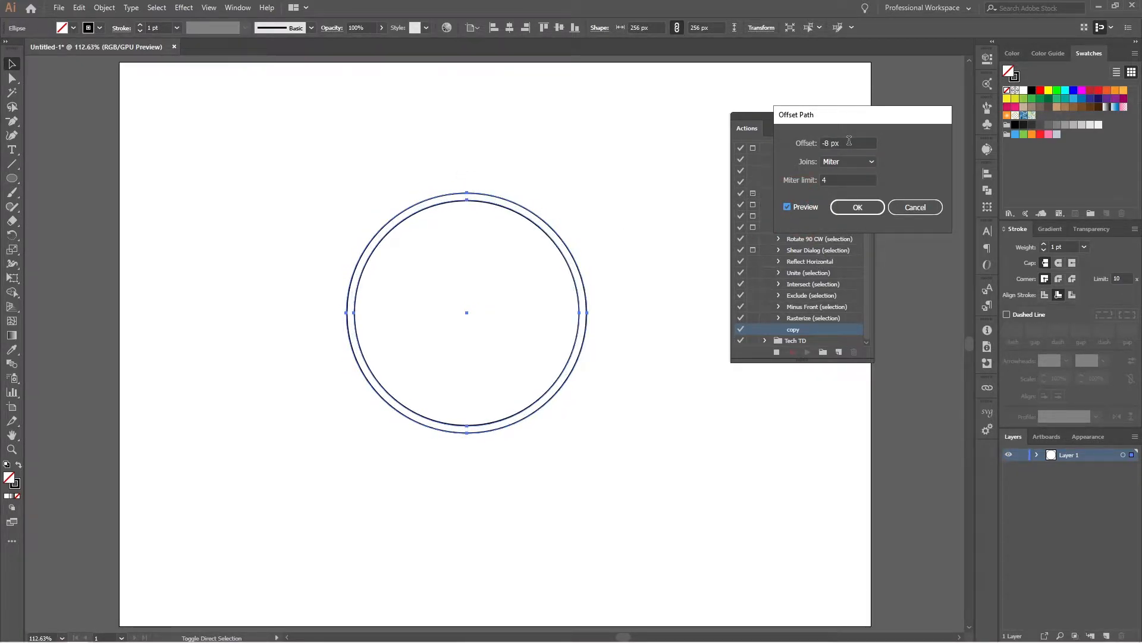
scroll(849, 140, down, 2)
scroll(850, 141, down, 3)
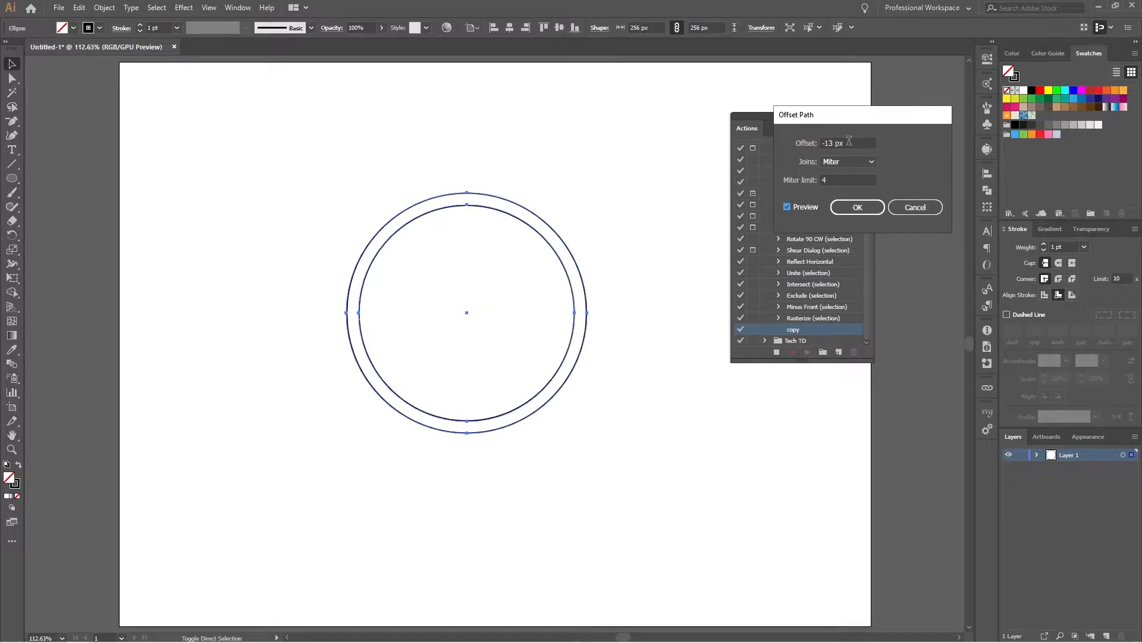
click(862, 209)
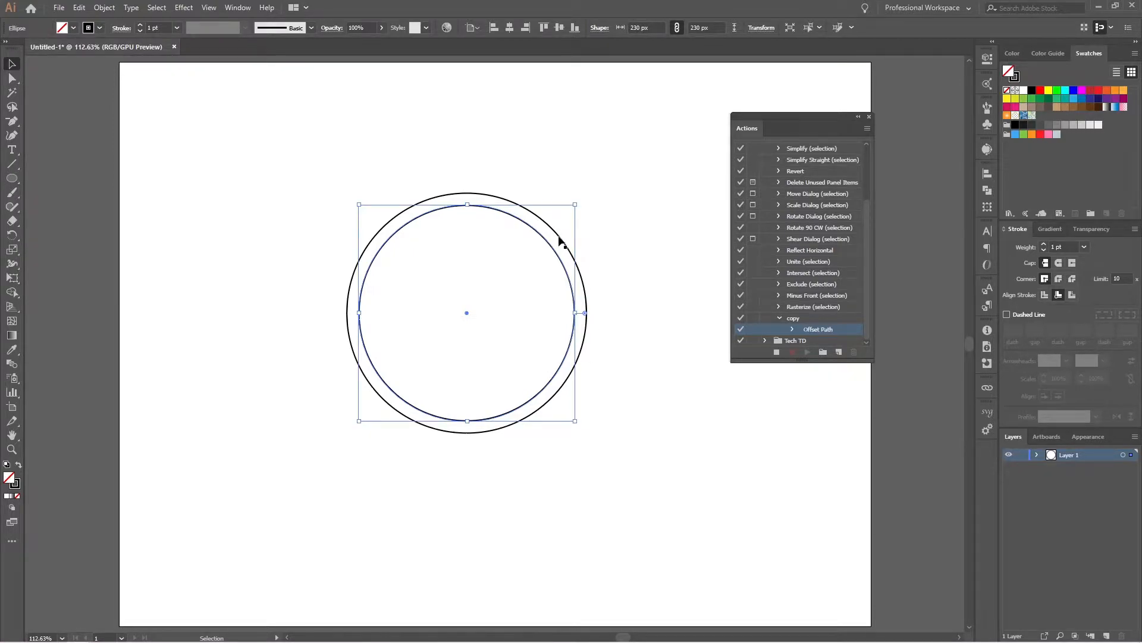
key(shift)
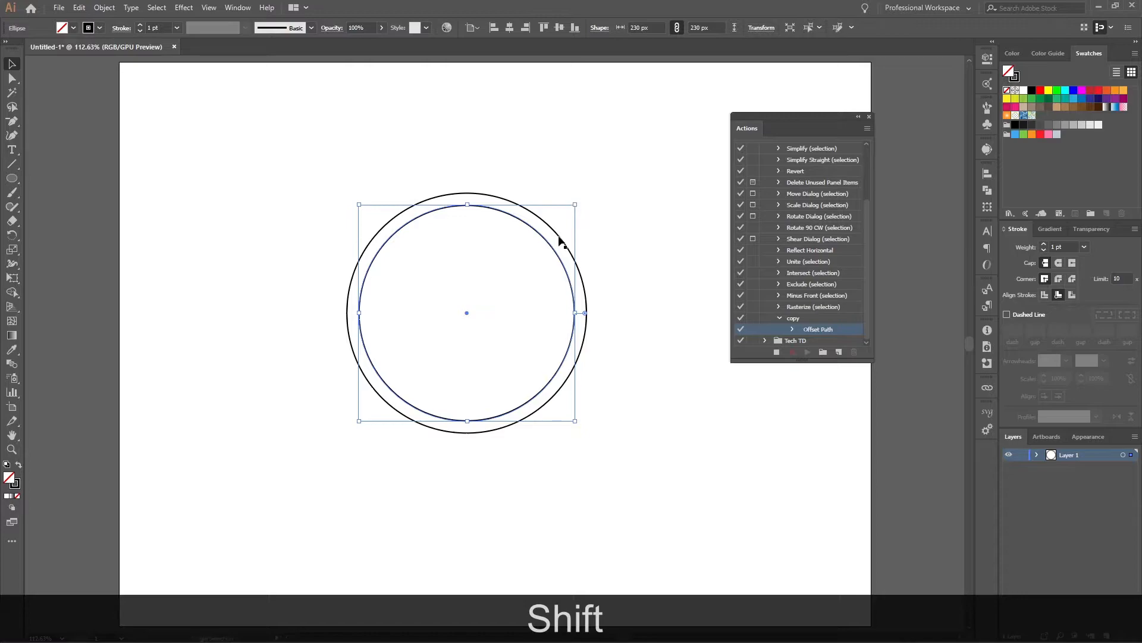
click(776, 351)
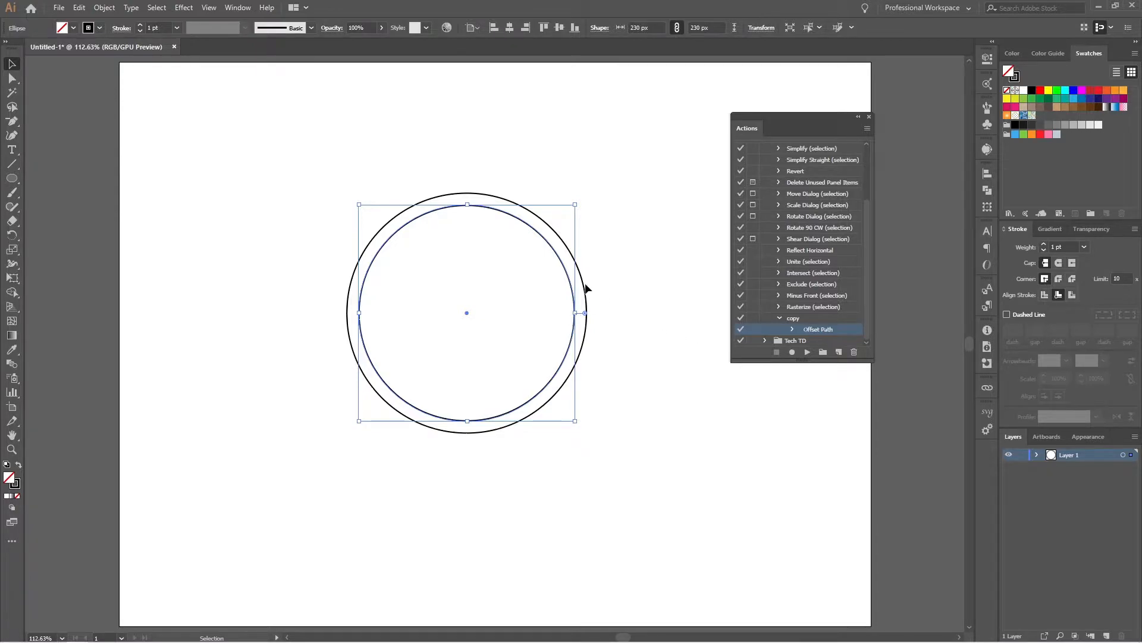
Play the "copy" action four times to add progressively smaller concentric circles, and deselect the artwork.
click(779, 318)
click(793, 330)
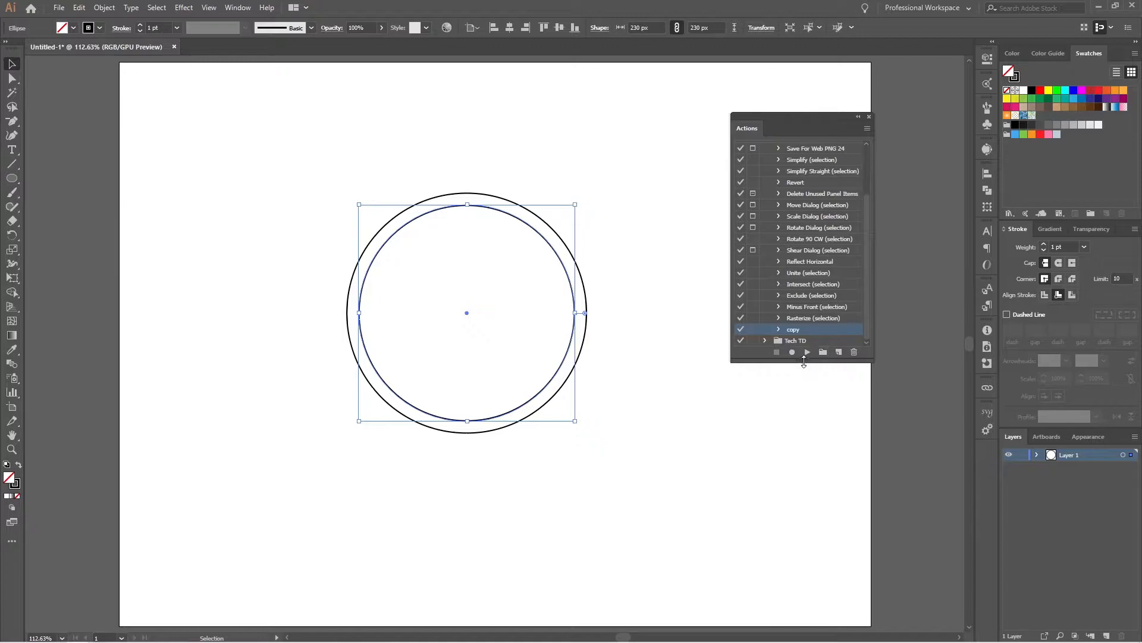
click(807, 353)
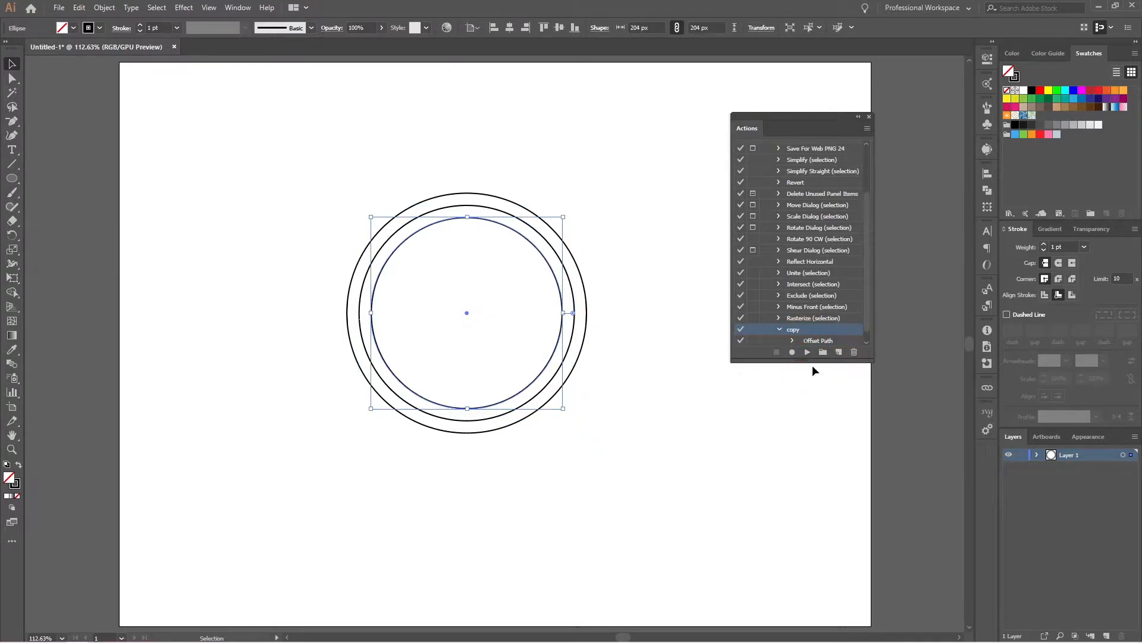
click(808, 352)
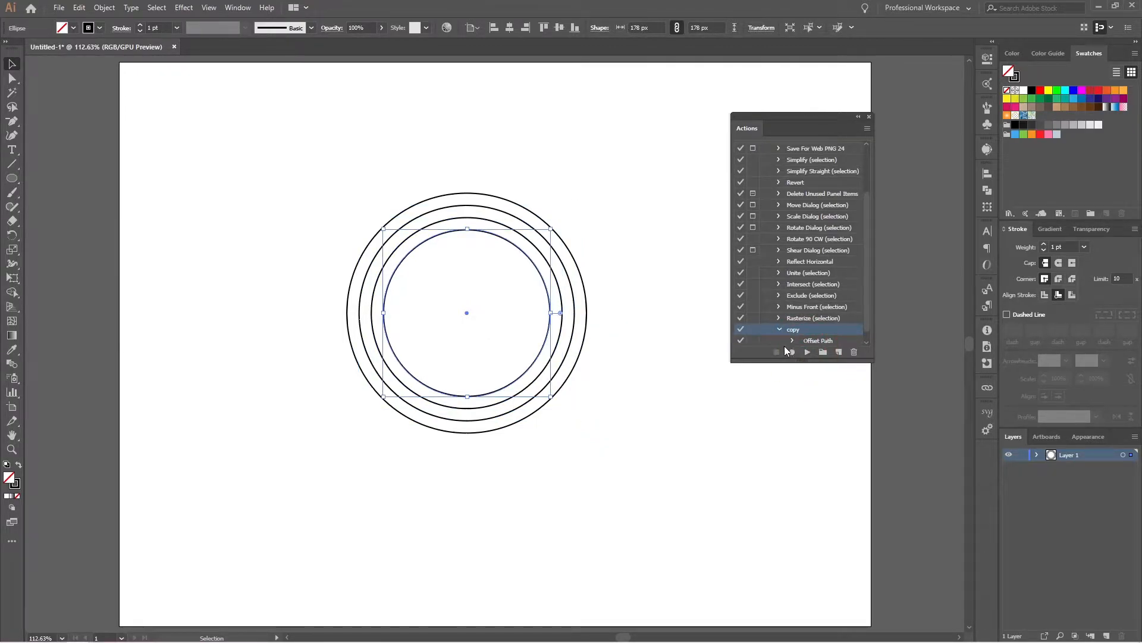
click(807, 352)
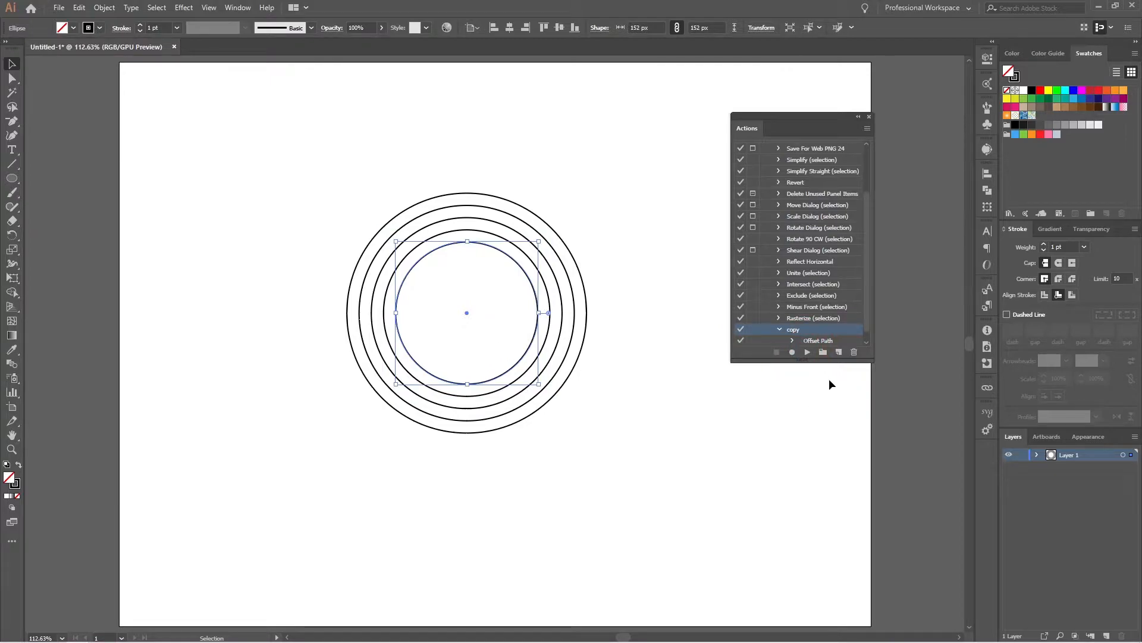
click(807, 352)
drag(592, 206, 426, 357)
click(590, 480)
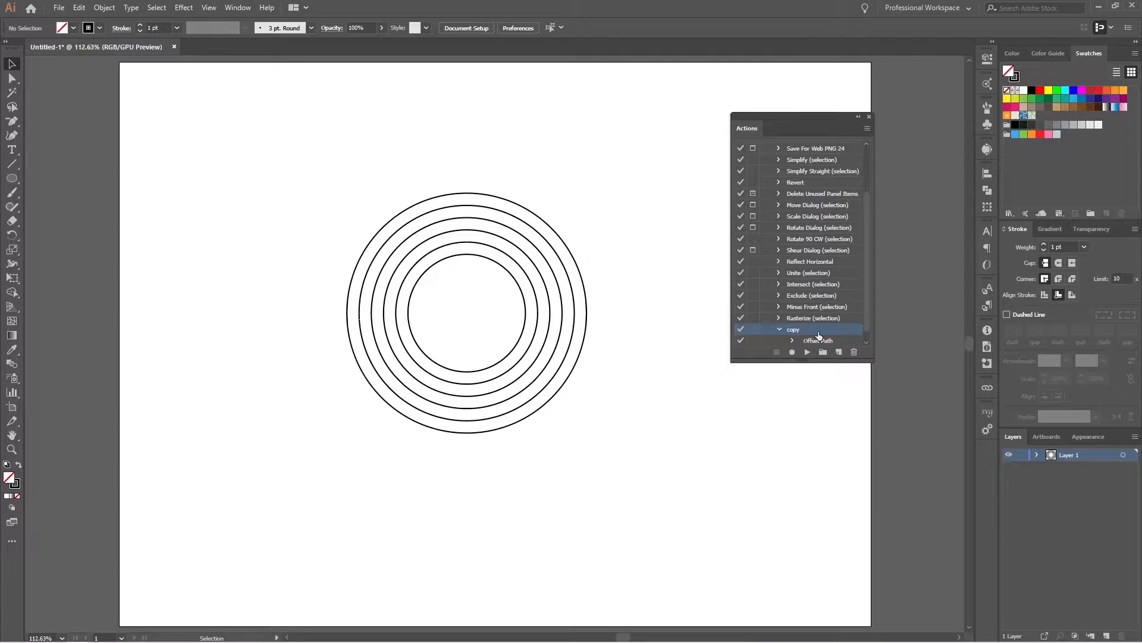
Delete the "copy" action from the Default Actions set and dock the Actions panel with the collapsed panels.
click(854, 352)
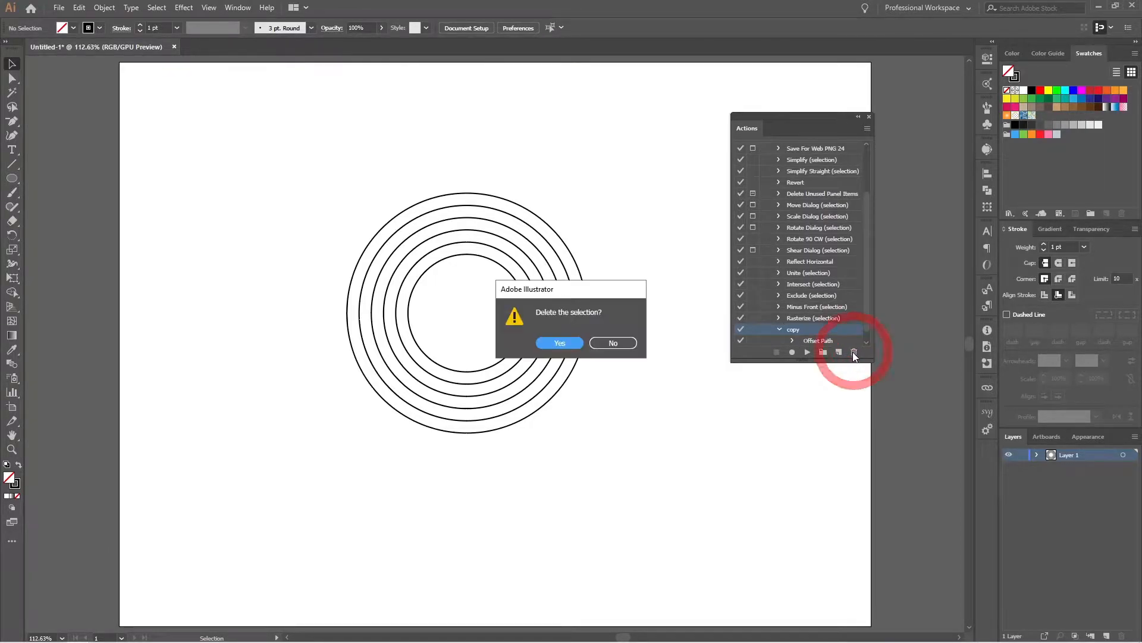
click(547, 343)
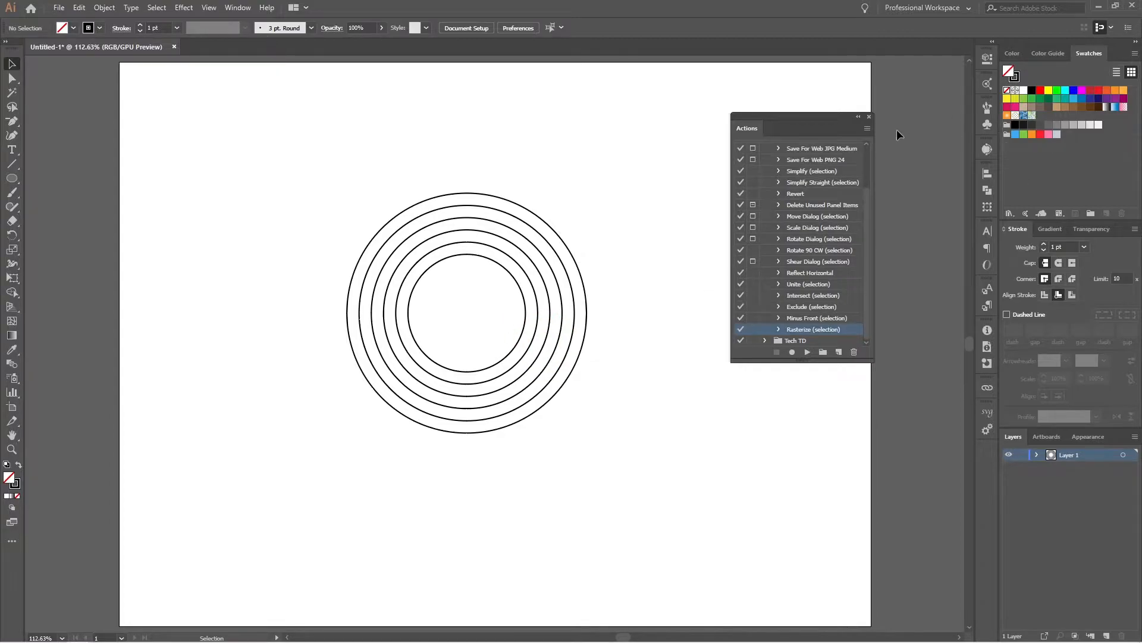
mouse_move(783, 117)
mouse_down()
mouse_move(934, 149)
mouse_move(986, 136)
mouse_up()
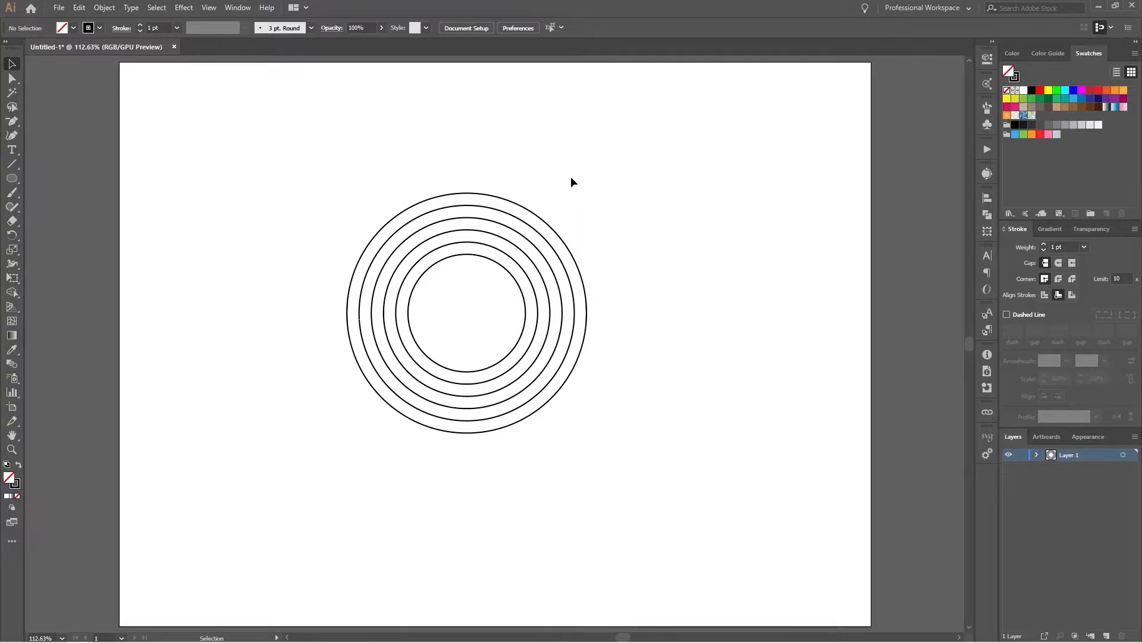
Select all the concentric circles and align their left edges relative to the selection.
drag(455, 132, 553, 500)
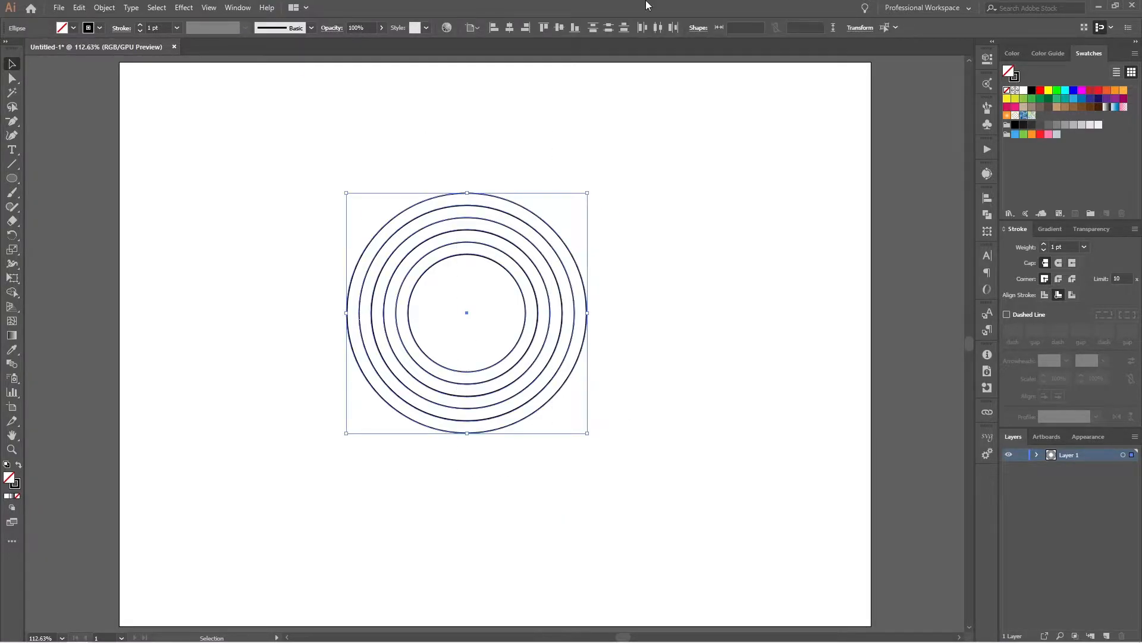
click(472, 27)
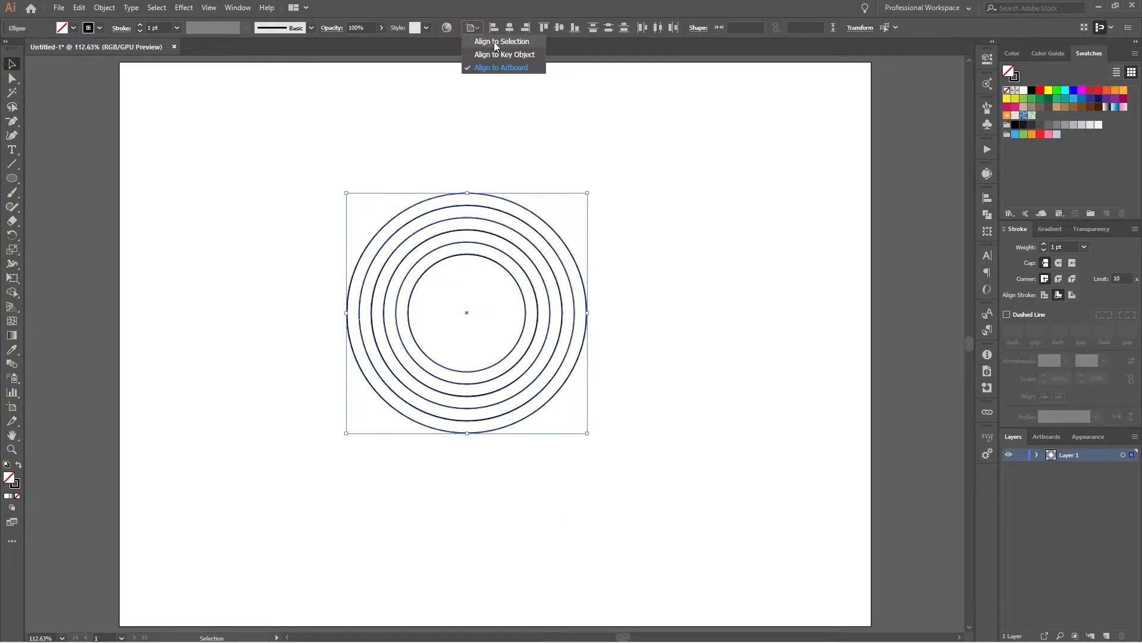
click(495, 43)
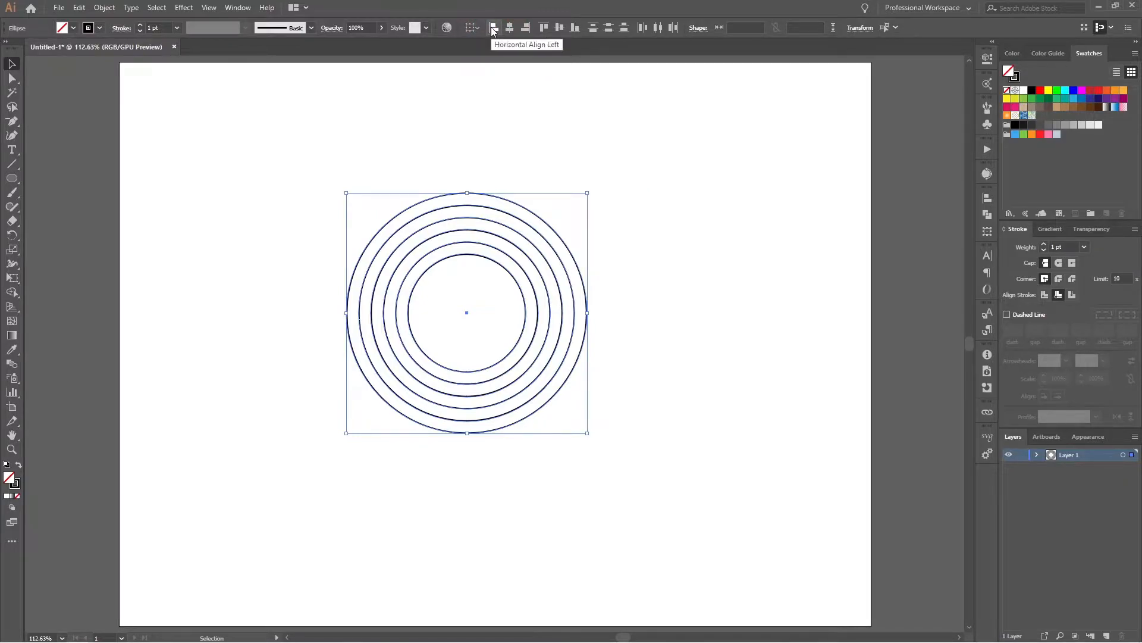
click(493, 28)
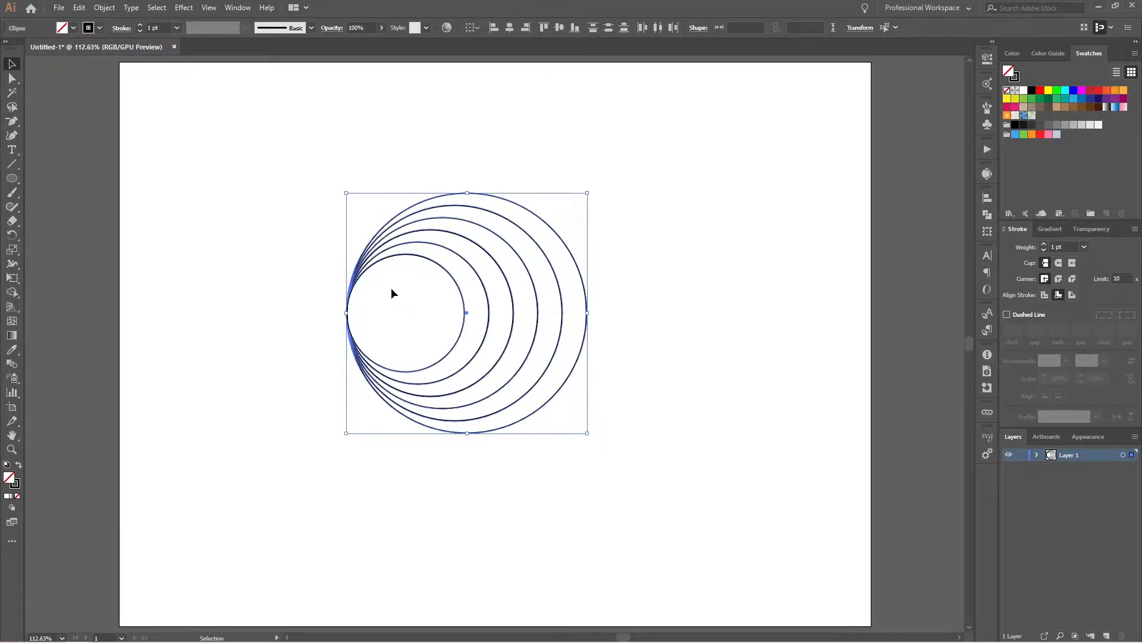
Select only the outermost circle and nudge it one increment to the right.
click(670, 319)
click(586, 320)
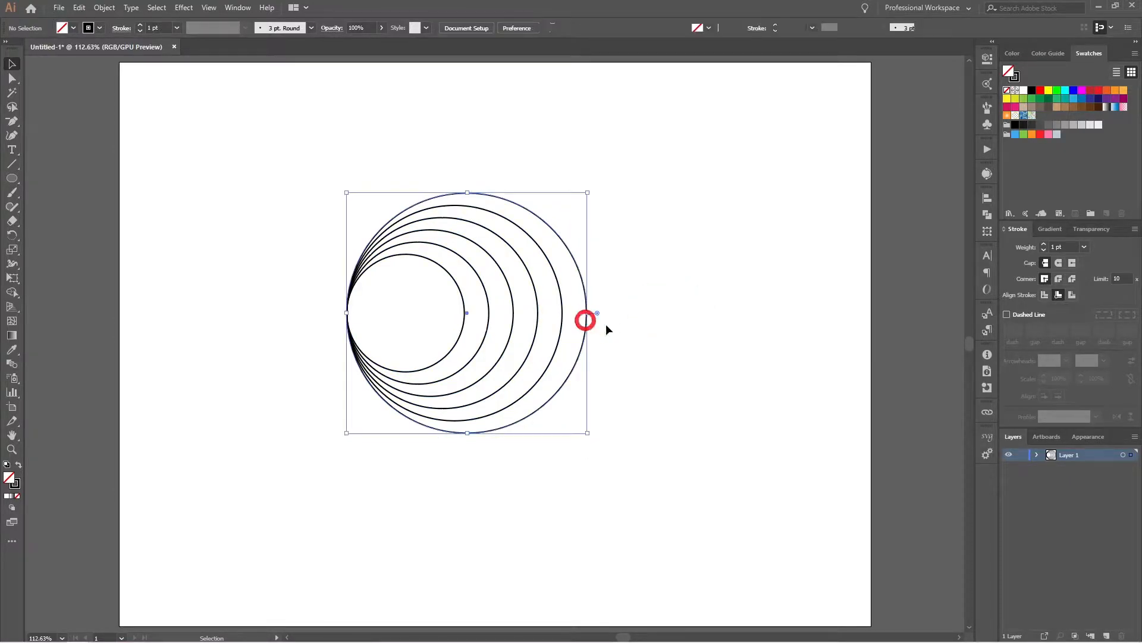
key(Right)
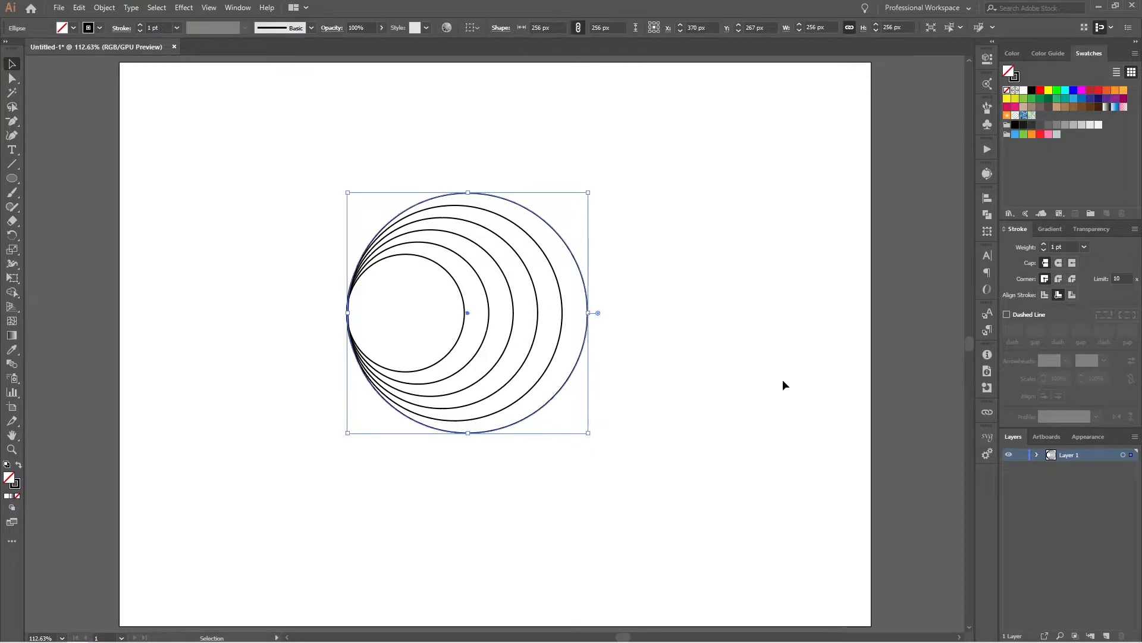
Nudge the outermost circle one more increment to the right, and shift the two outermost circles together by two increments.
key(Right)
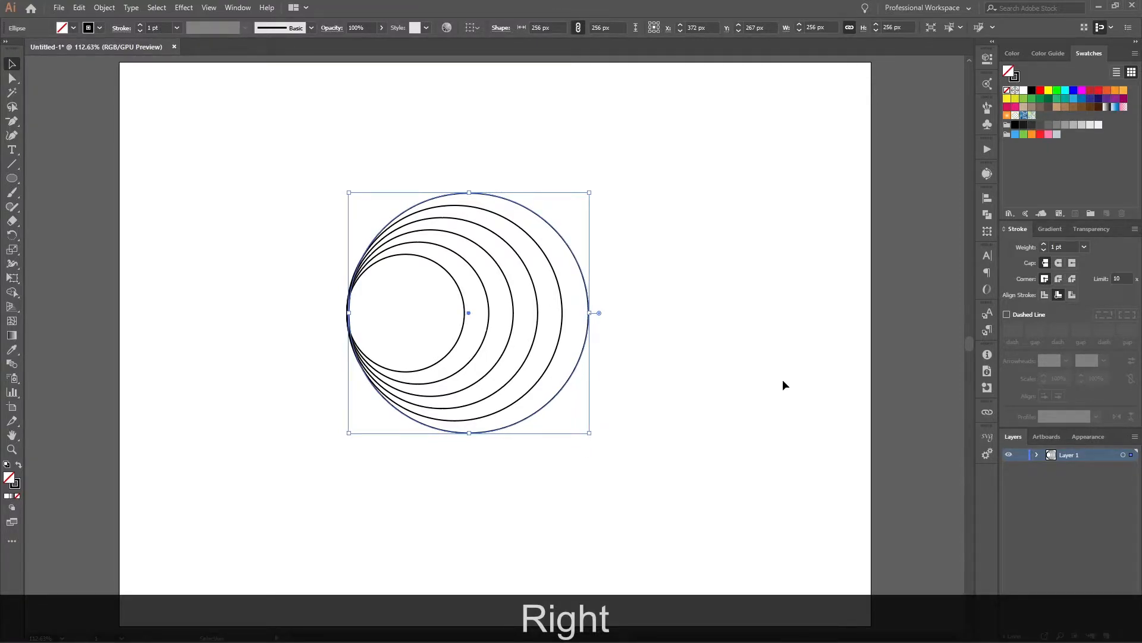
click(792, 360)
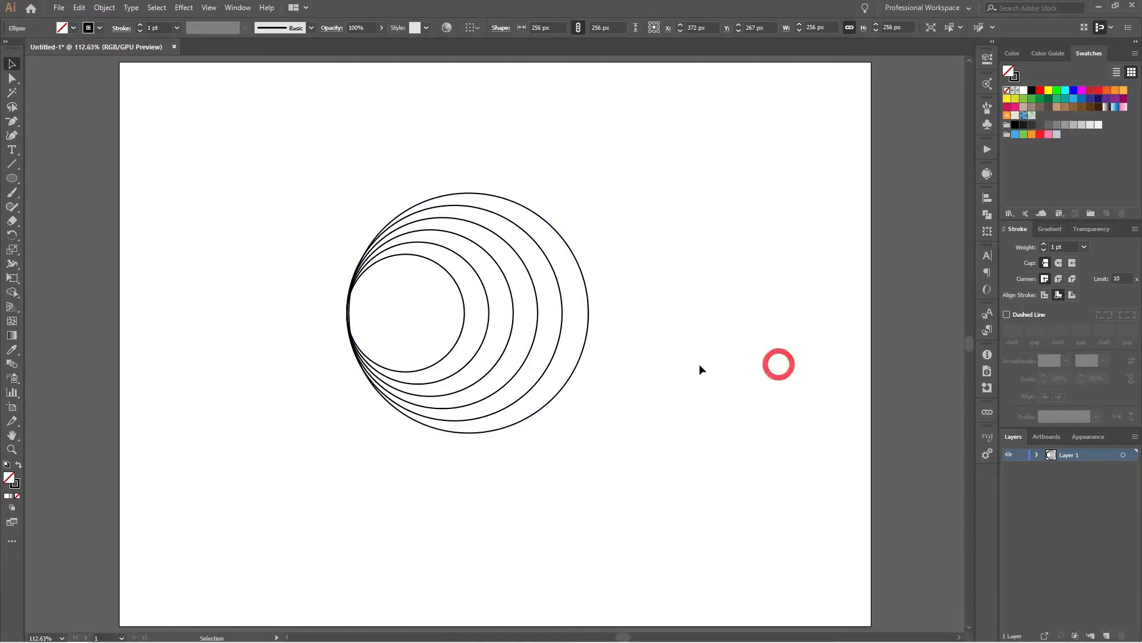
click(558, 342)
click(607, 302)
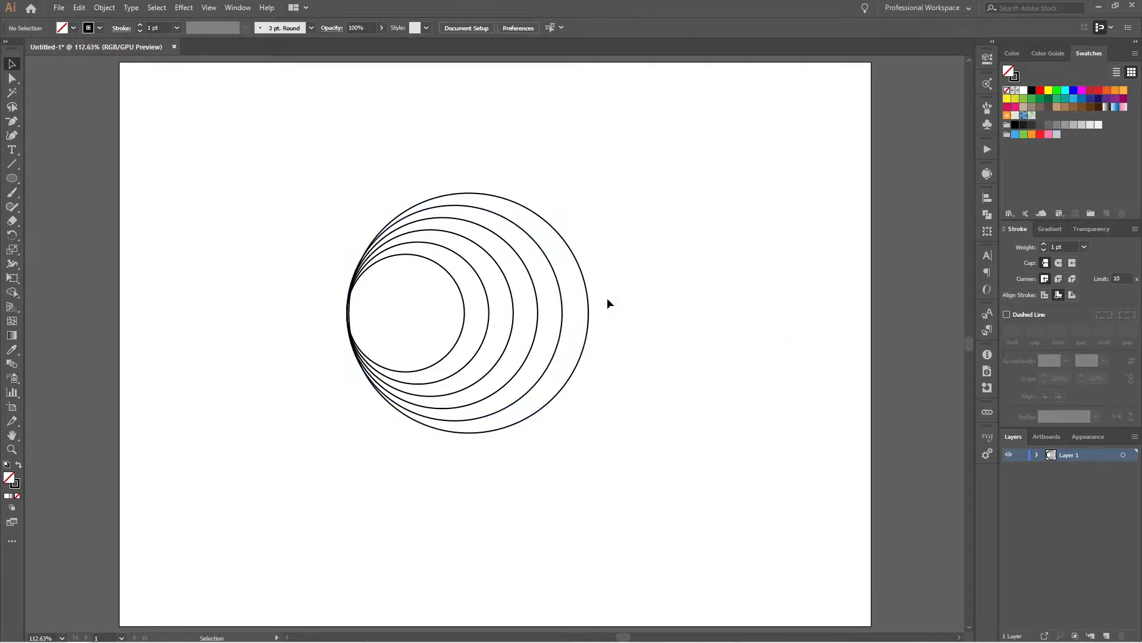
drag(556, 326, 556, 326)
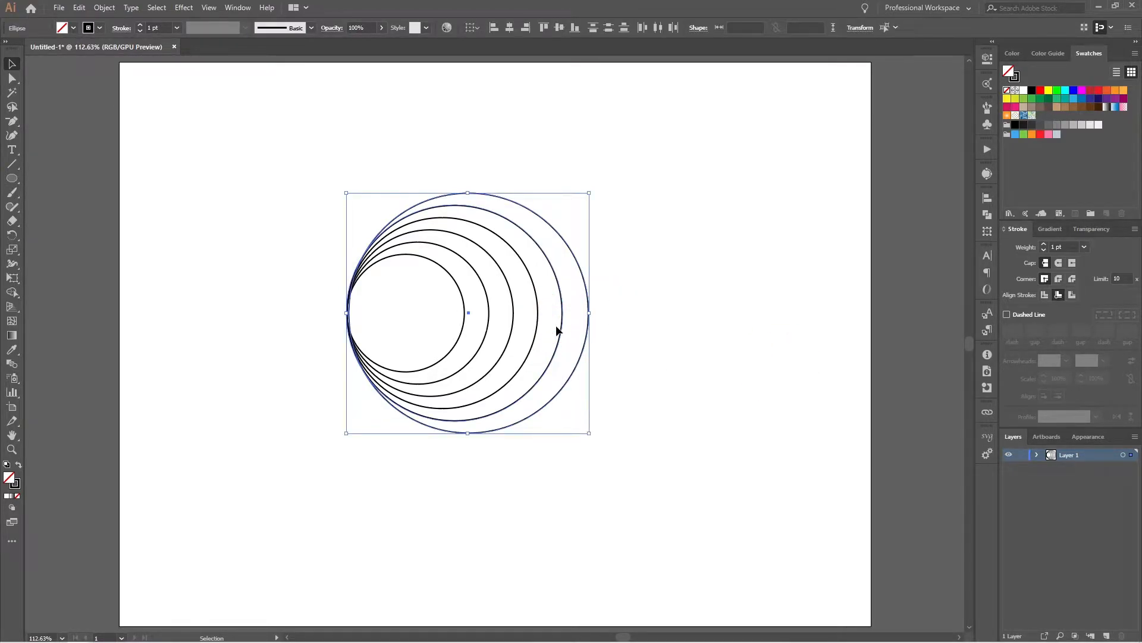
key(Right)
key(Right)
Select the three outermost circles, nudge them two increments to the right, and deselect them.
drag(658, 290, 528, 331)
key(Right)
key(Right)
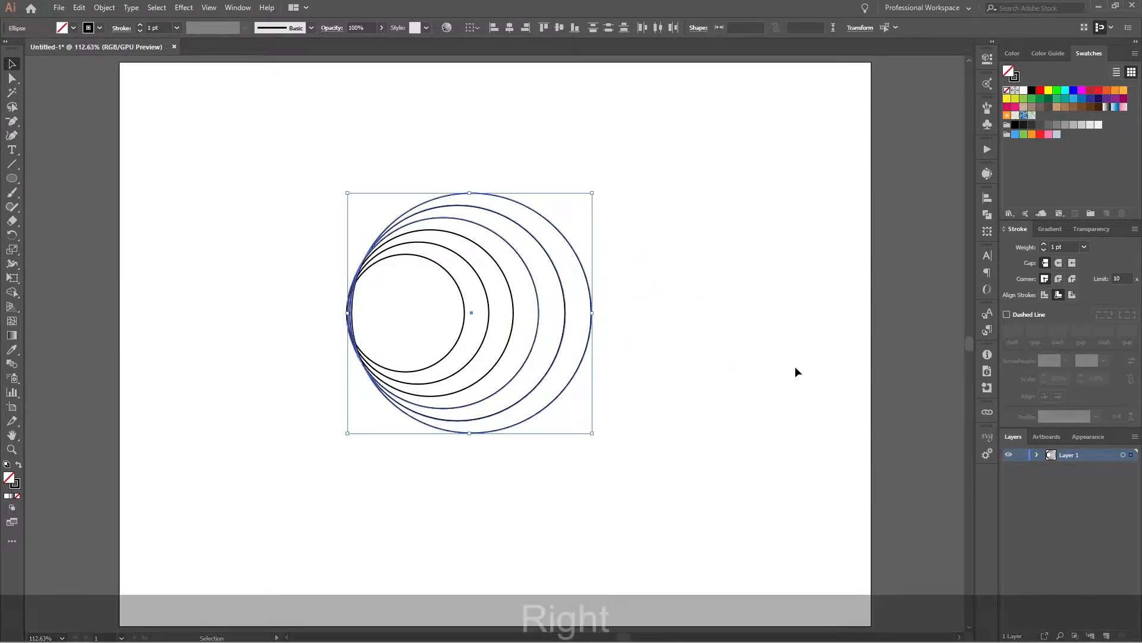
click(794, 367)
Select every circle except the innermost, nudge them two increments to the right, and clear the selection.
drag(695, 273, 481, 324)
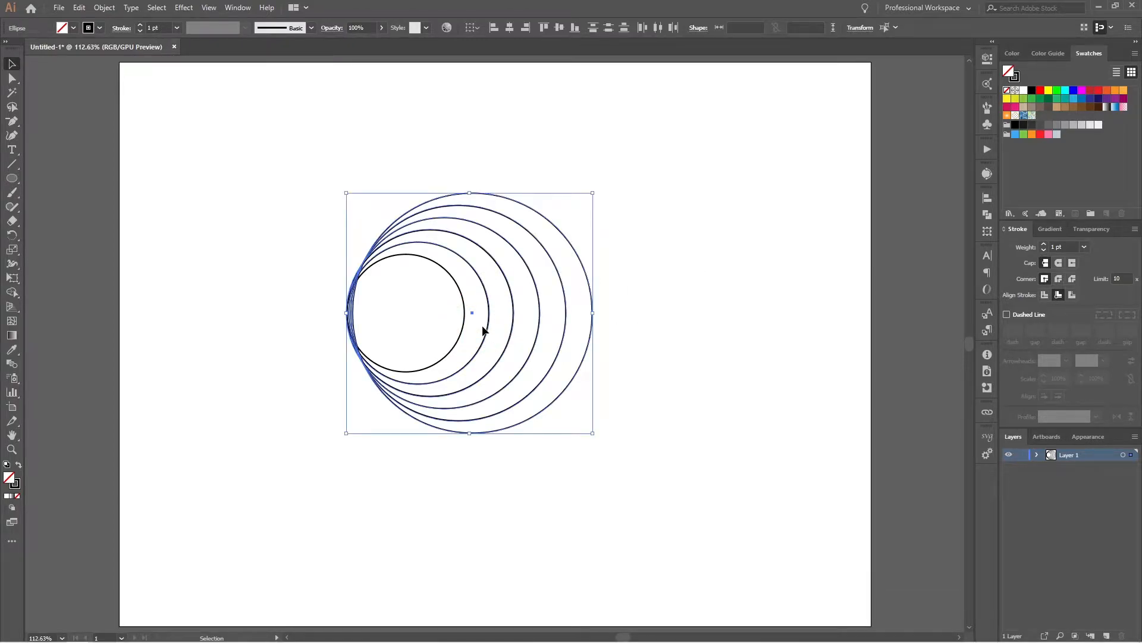
key(Right)
key(Right)
drag(623, 257, 426, 316)
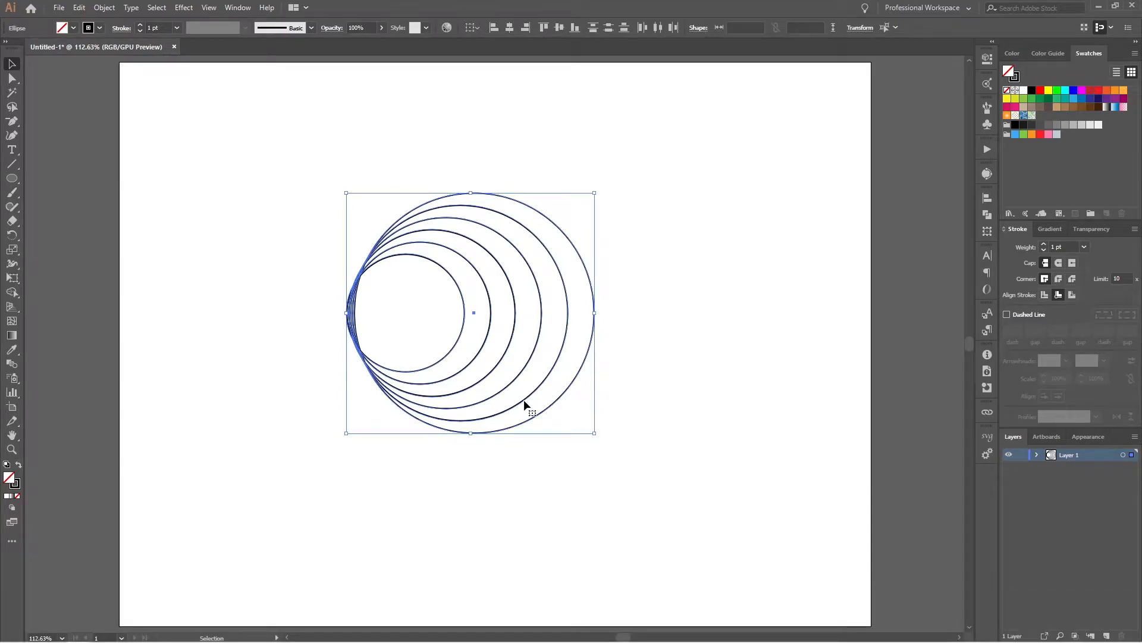
click(746, 232)
Select all circles and use the Shape Builder with black fill and no stroke to fill three alternate crescents, starting from the outermost.
drag(665, 189, 359, 492)
key(shift+m)
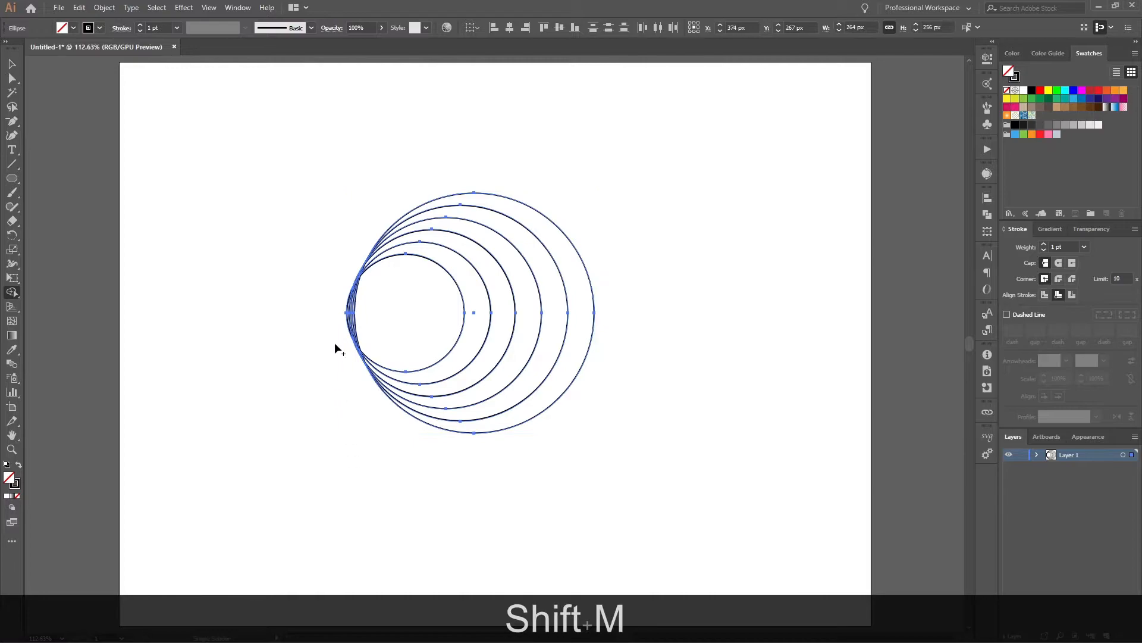
alt+click(386, 323)
key(ctrl+z)
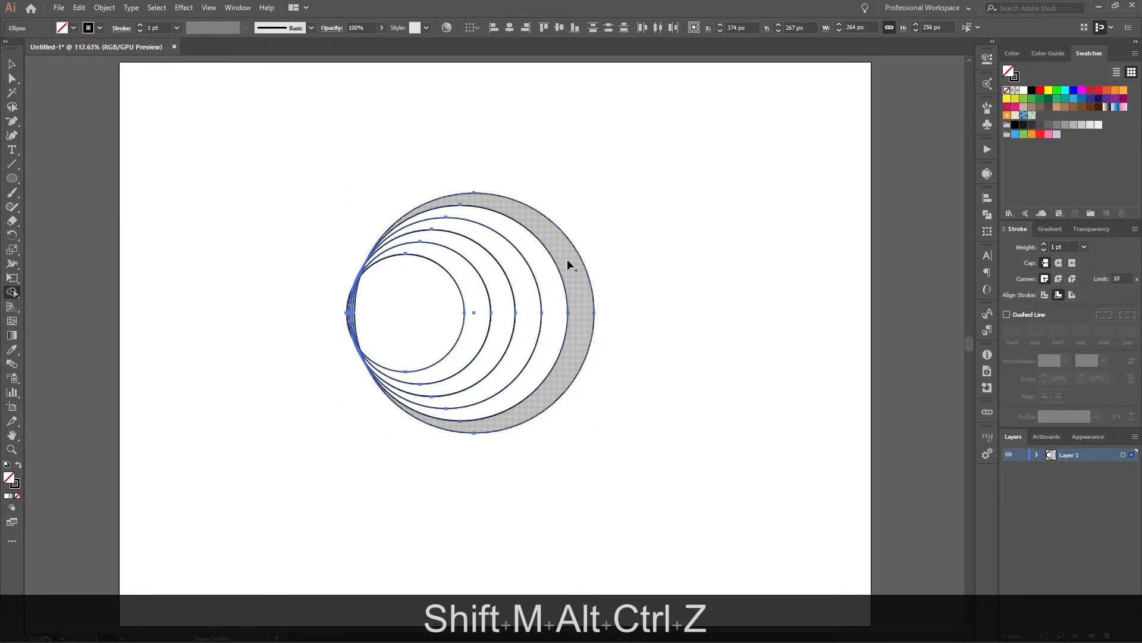
key(shift+x)
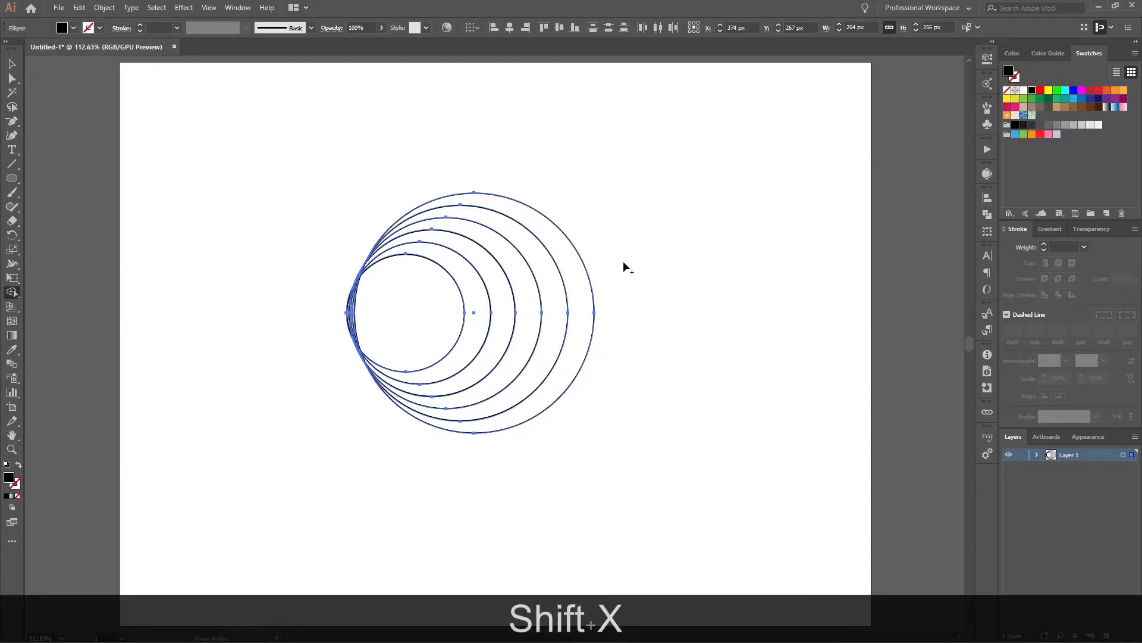
click(589, 301)
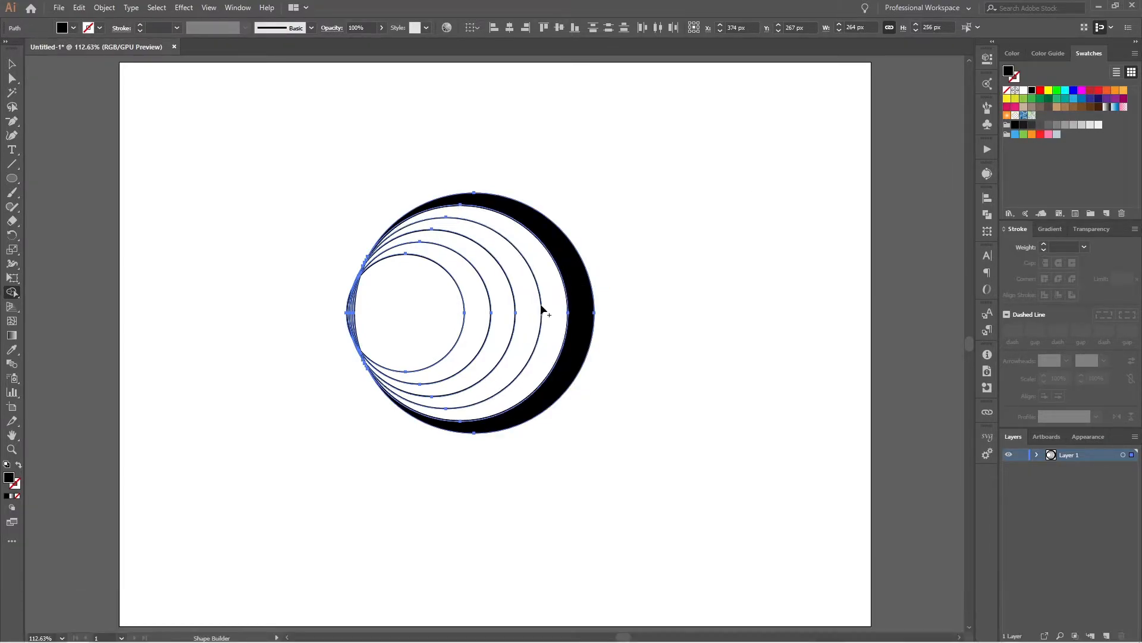
click(528, 307)
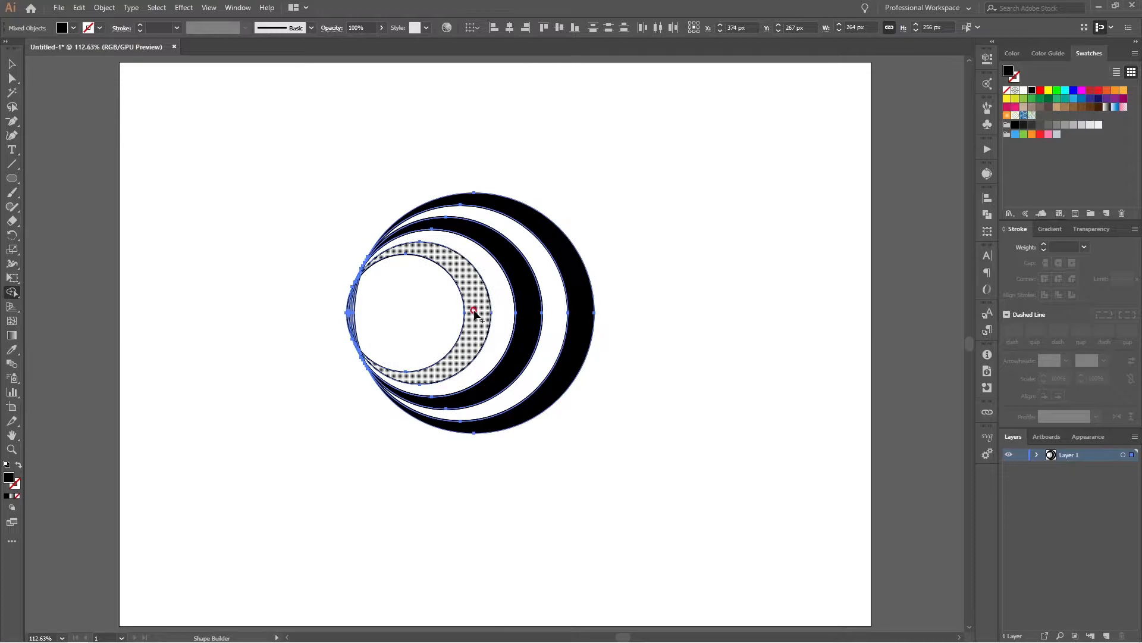
click(474, 311)
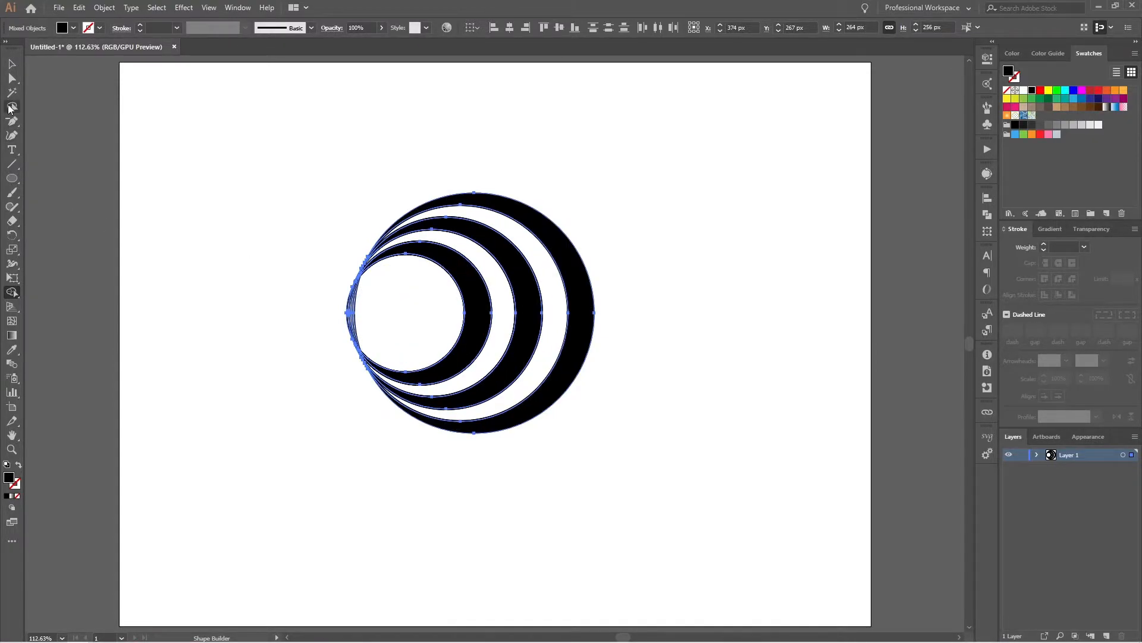
Remove the thin overlapping slivers at the circles' left edges with the Shape Builder, and deselect the artwork.
scroll(348, 304, up, 4)
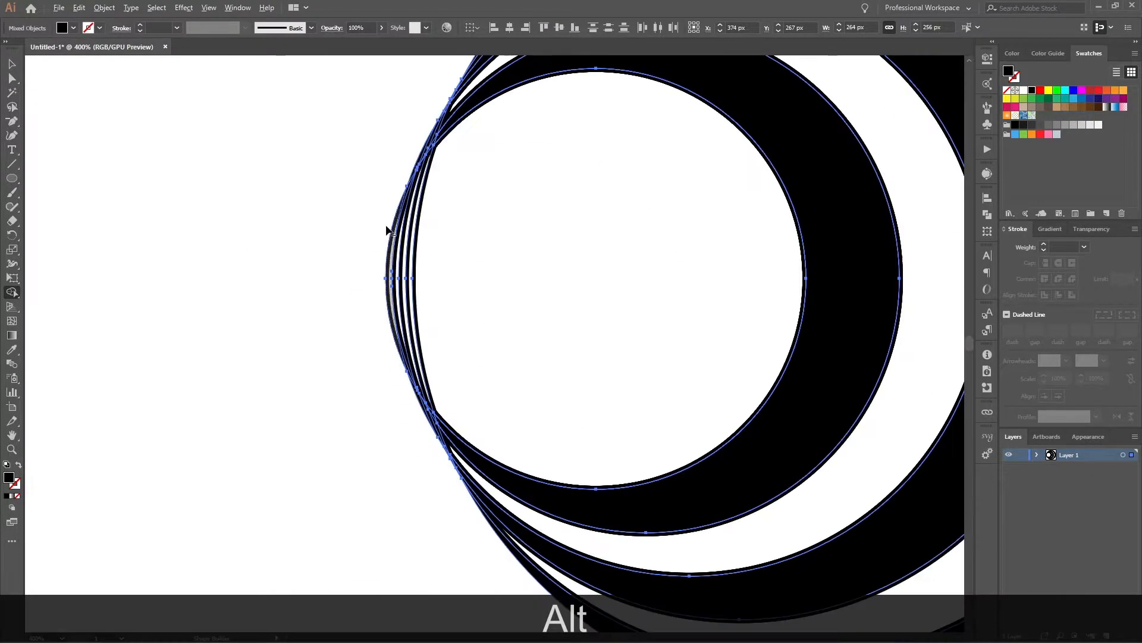
mouse_move(353, 272)
mouse_down()
mouse_move(379, 221)
mouse_move(432, 209)
mouse_move(459, 243)
mouse_move(471, 341)
mouse_move(451, 375)
mouse_move(412, 379)
mouse_move(351, 326)
mouse_up()
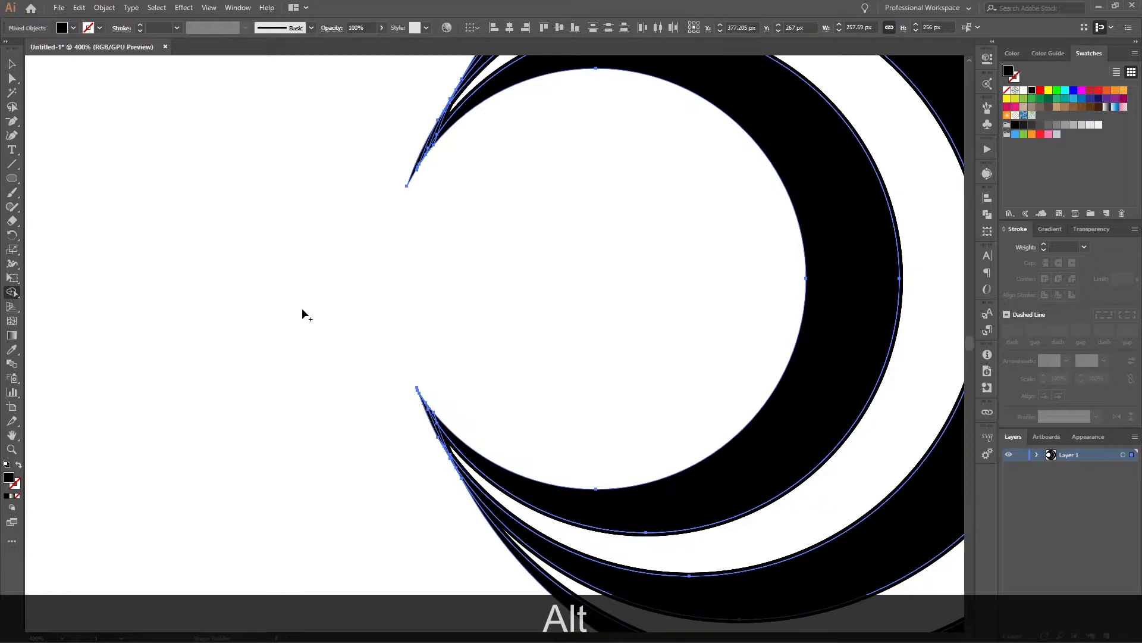
click(11, 64)
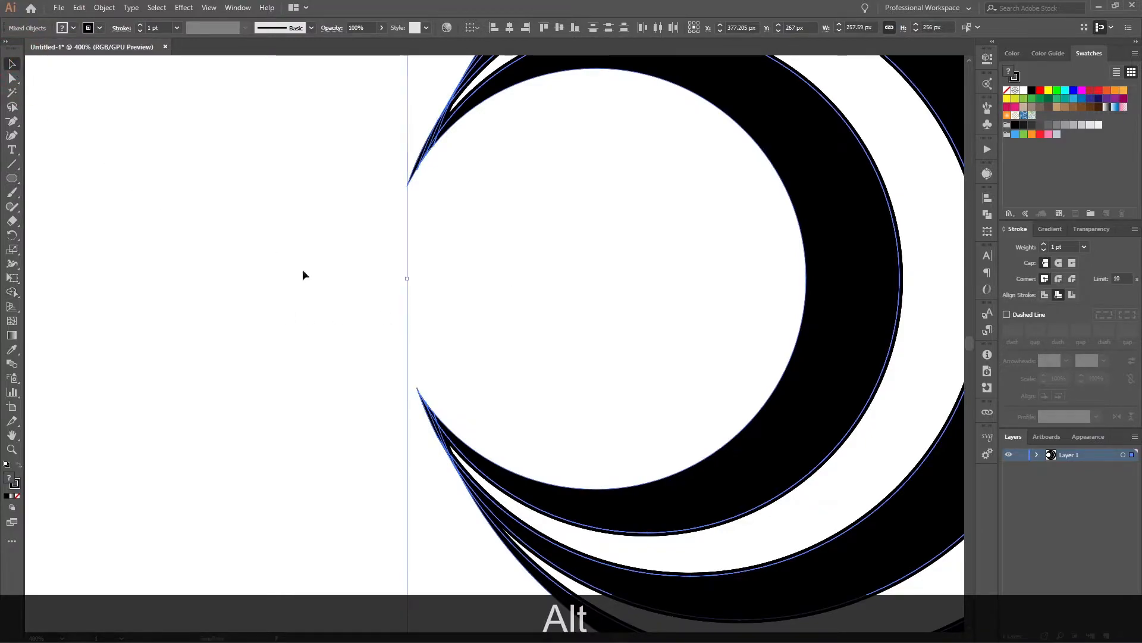
scroll(344, 327, down, 4)
click(827, 272)
Select the black crescents, move them to the right clear of the remaining outlined shapes, and deselect them.
scroll(719, 311, down, 2)
scroll(603, 323, right, 2)
click(604, 324)
shift+click(503, 315)
drag(503, 317, 773, 330)
click(596, 188)
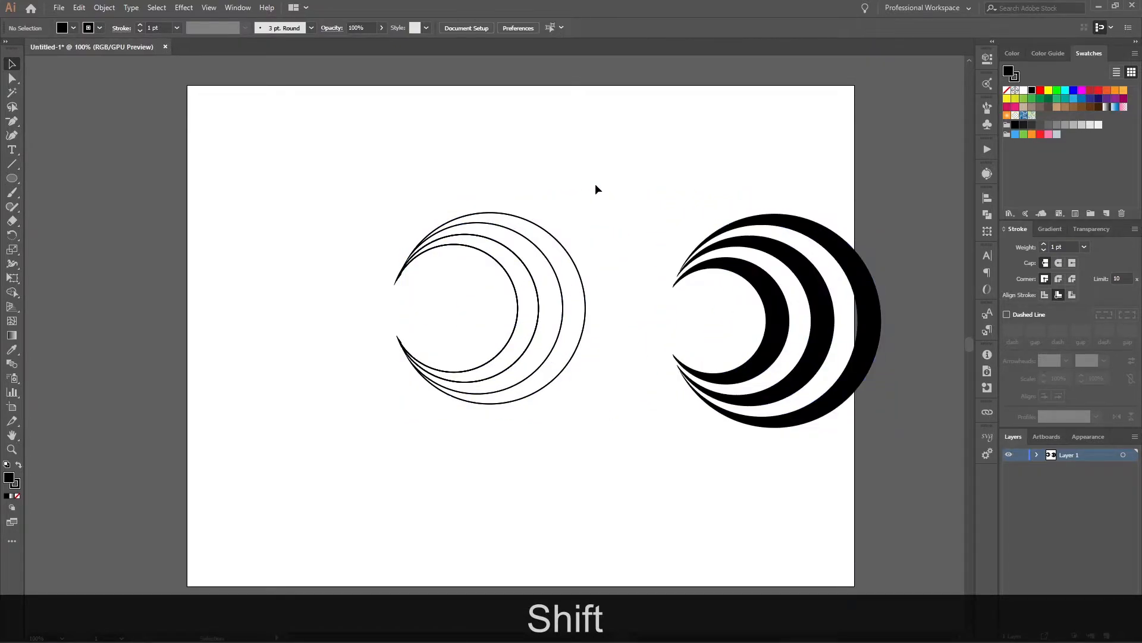
Delete the leftover outlined shapes and move the three black crescents back toward the middle of the artboard.
drag(597, 189, 326, 473)
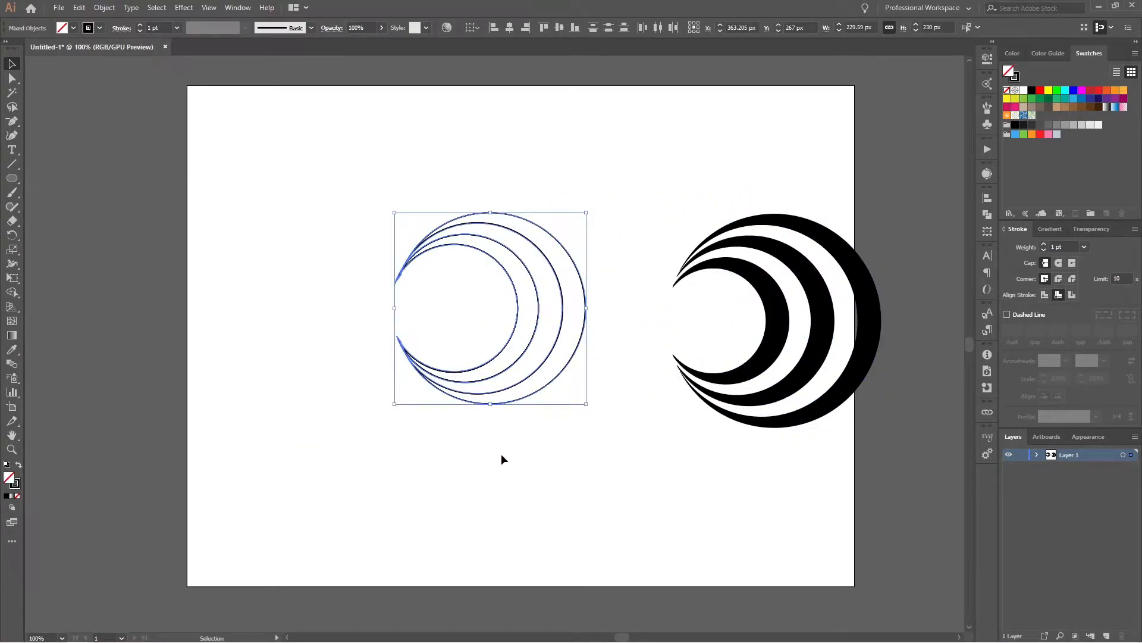
key(Delete)
drag(655, 157, 910, 543)
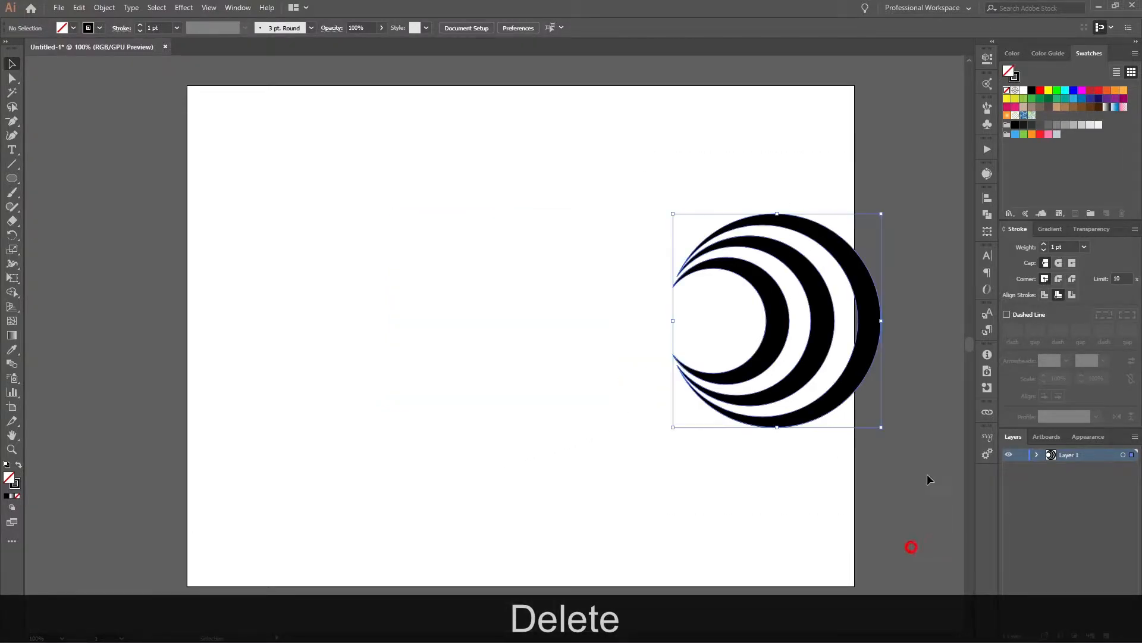
drag(823, 342, 538, 317)
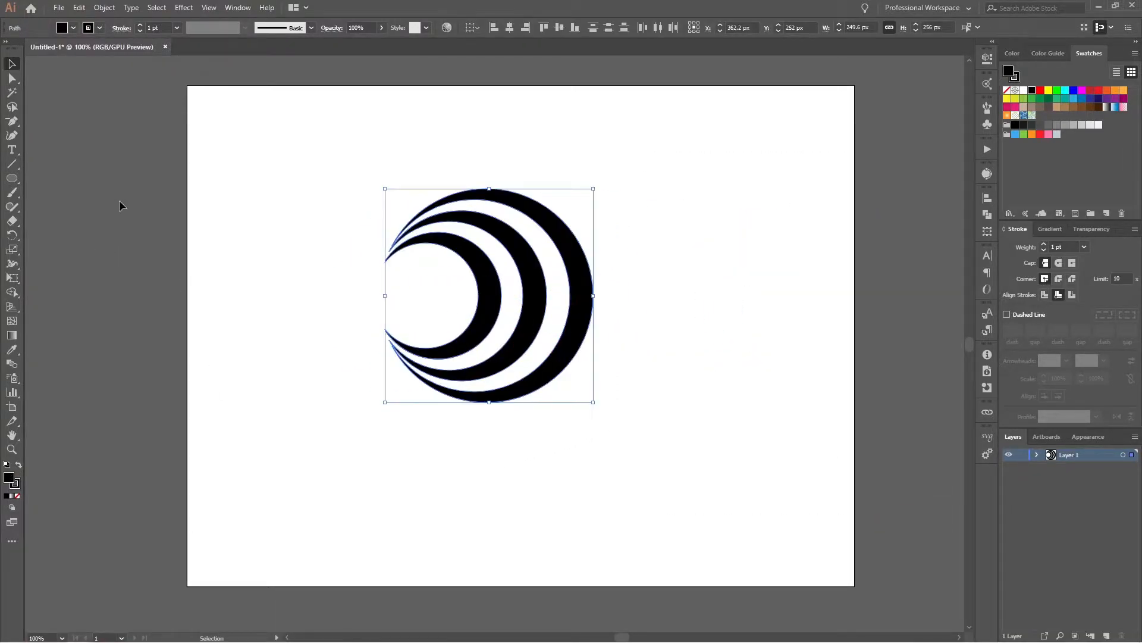
Remove the stroke from the black crescents and unite them with Pathfinder.
click(99, 28)
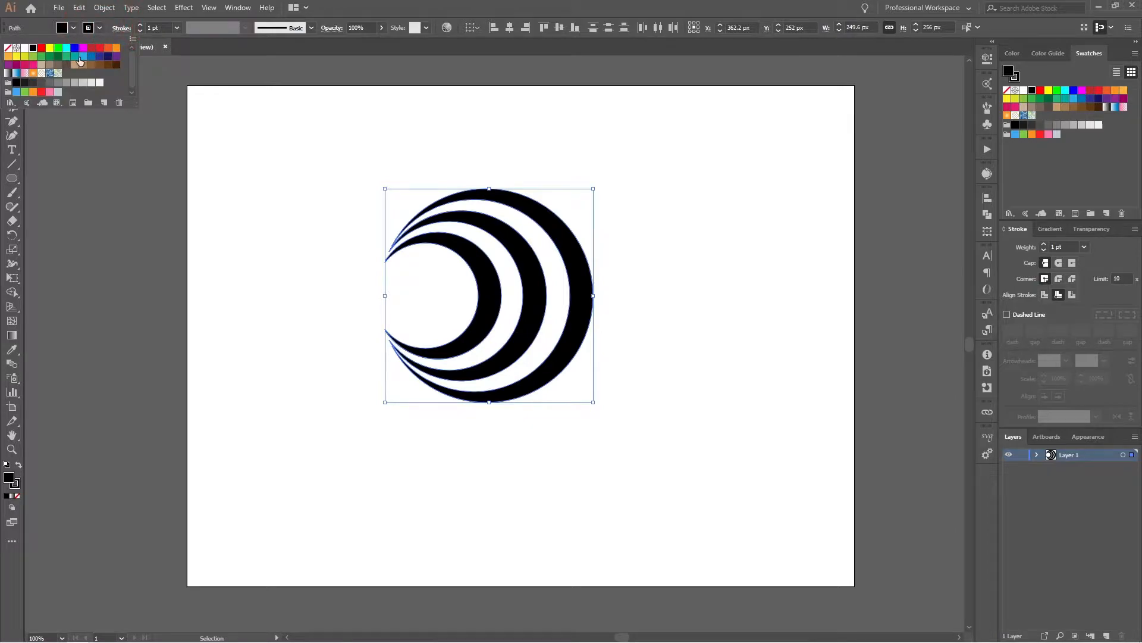
click(8, 48)
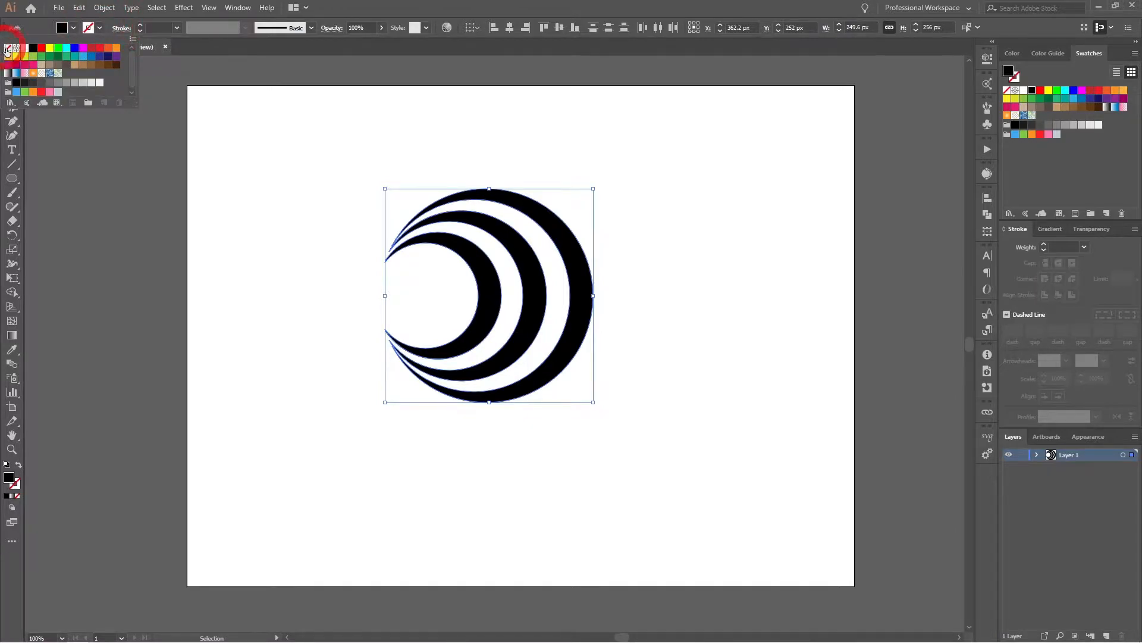
click(989, 219)
click(988, 217)
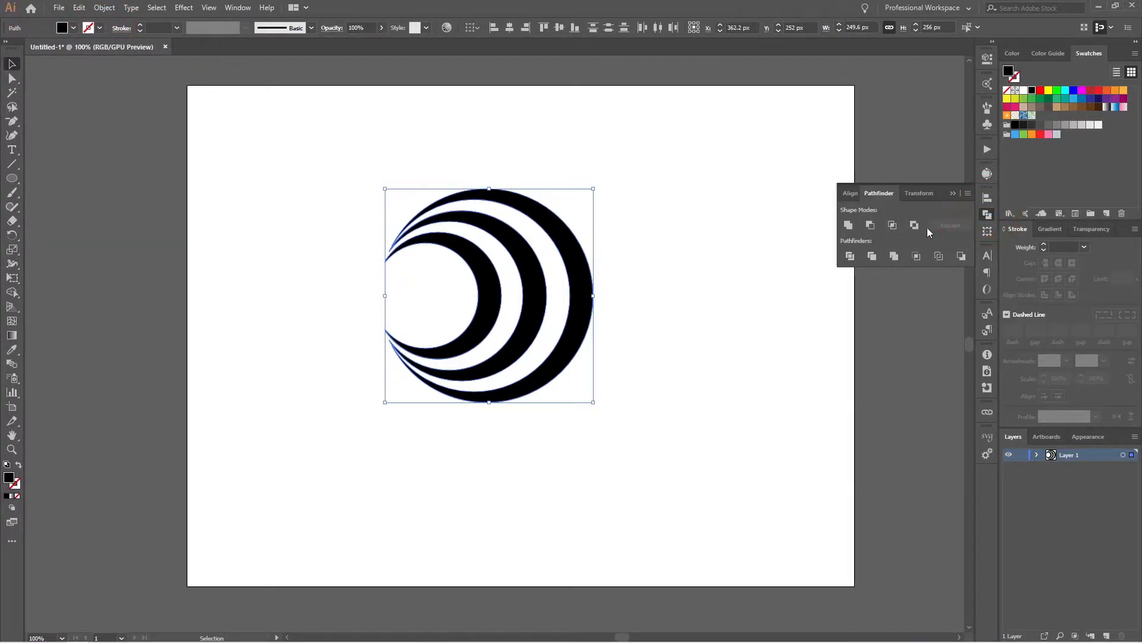
click(848, 227)
Move the united crescents slightly to about X 360 px, Y 247 px, deselect them, and collapse Pathfinder.
click(797, 294)
drag(539, 328, 511, 347)
click(528, 487)
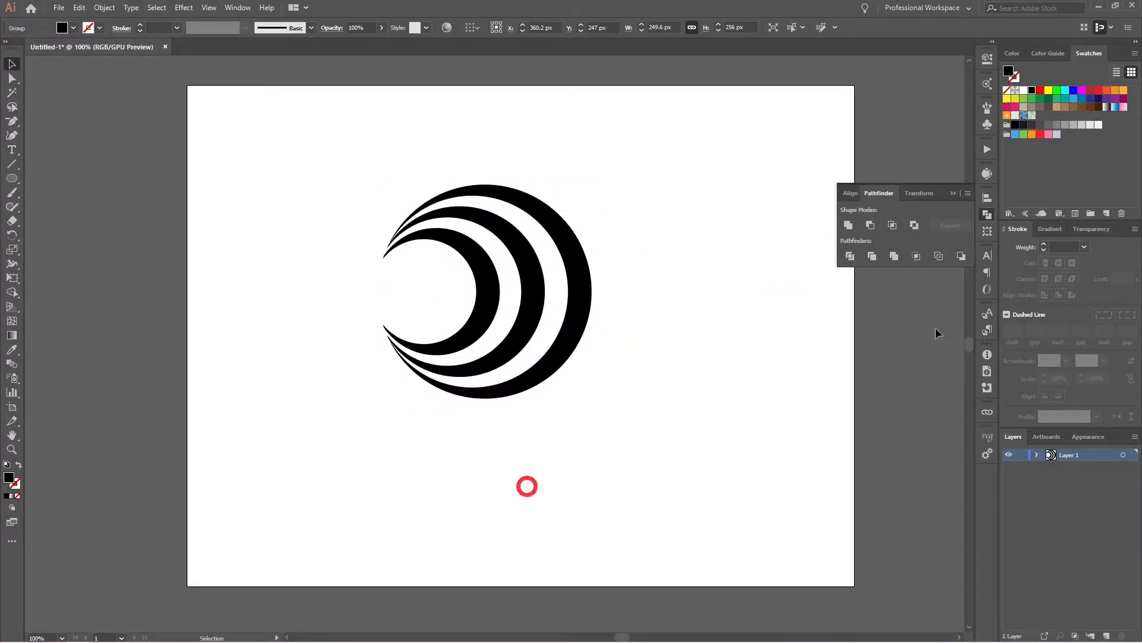
click(988, 216)
Paste a copy of the crescent group in front of the original and rotate the copy 180 degrees.
click(581, 327)
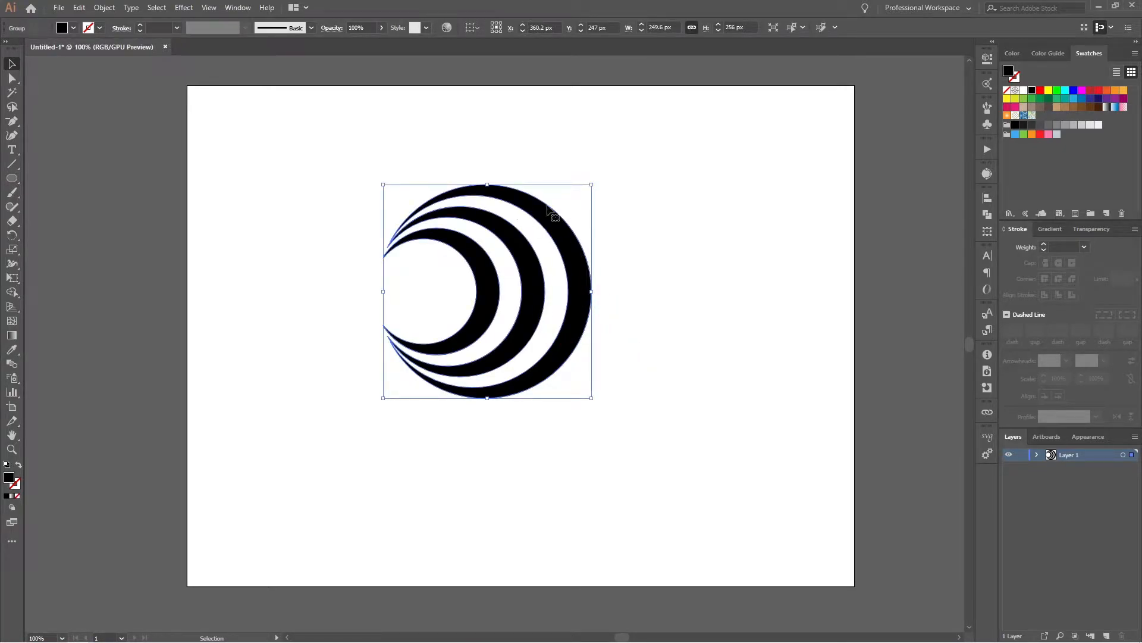
key(ctrl+c)
key(ctrl+f)
key(shift)
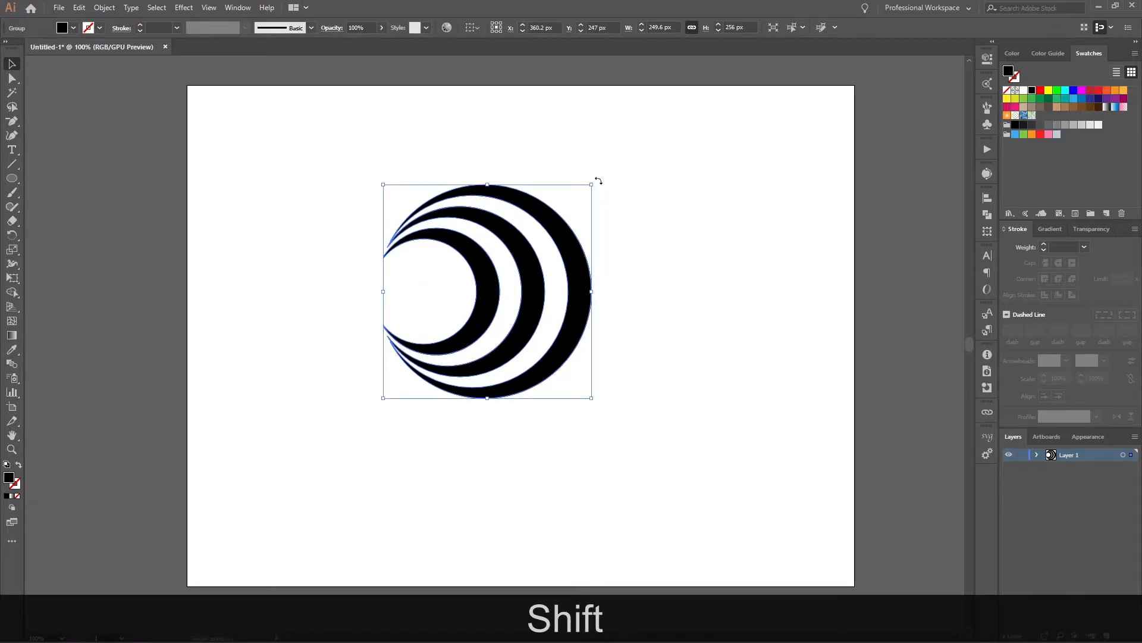
drag(596, 180, 392, 388)
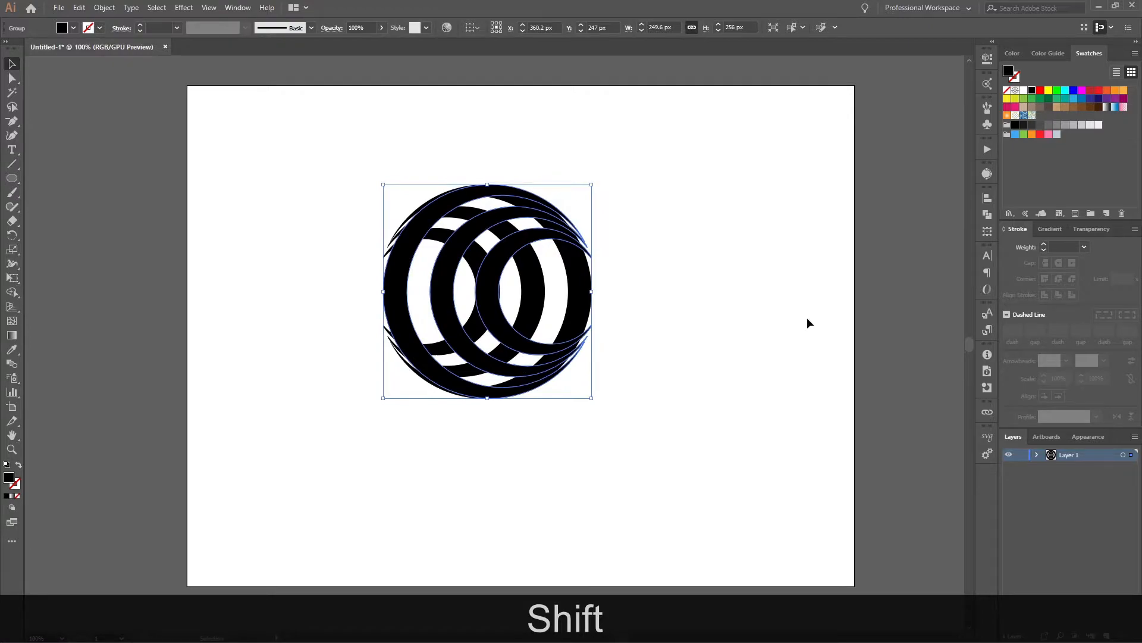
Fill the rotated crescent copy with red, nudge it left to X 354.2 px so its tips meet the black edge, and deselect it.
click(1043, 90)
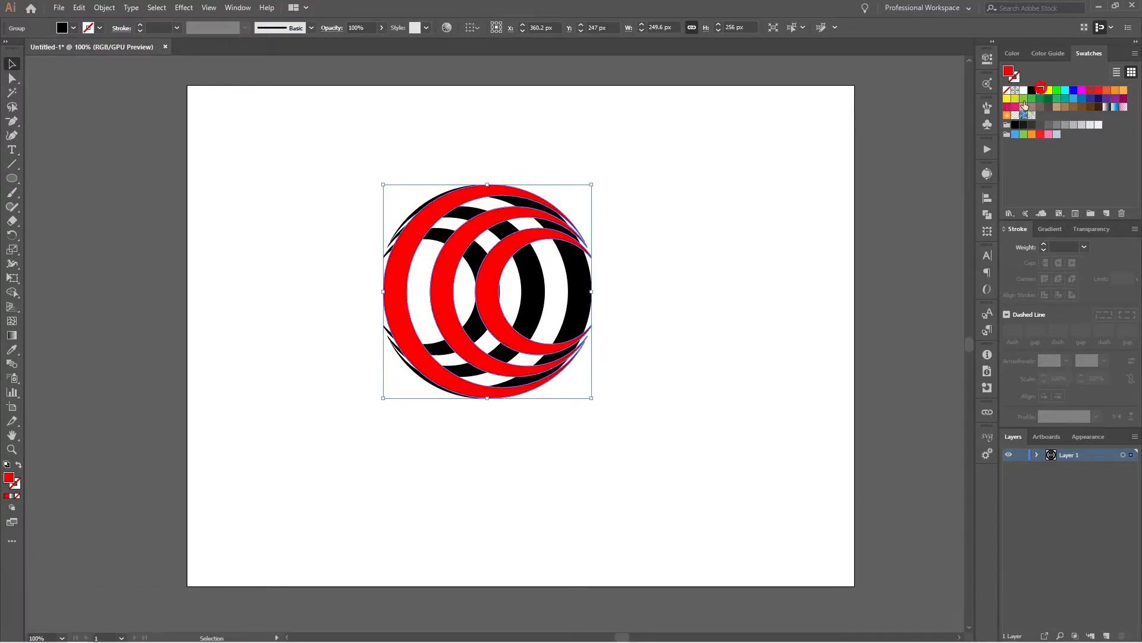
scroll(390, 262, up, 2)
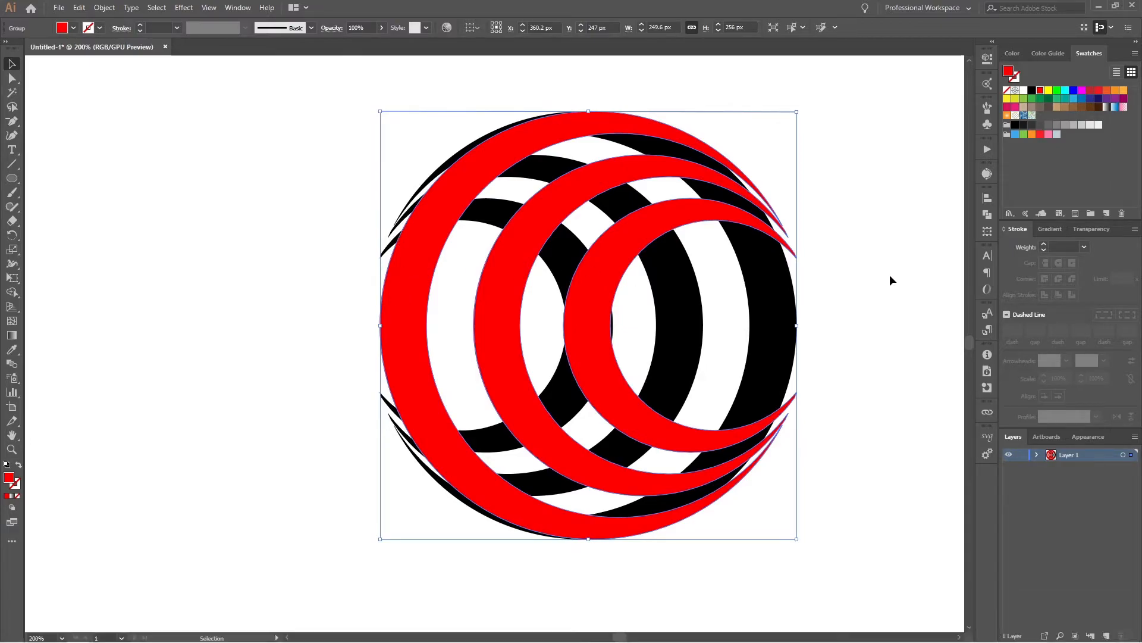
key(Left)
key(Left)
key(Left)
key(Left)
key(Left)
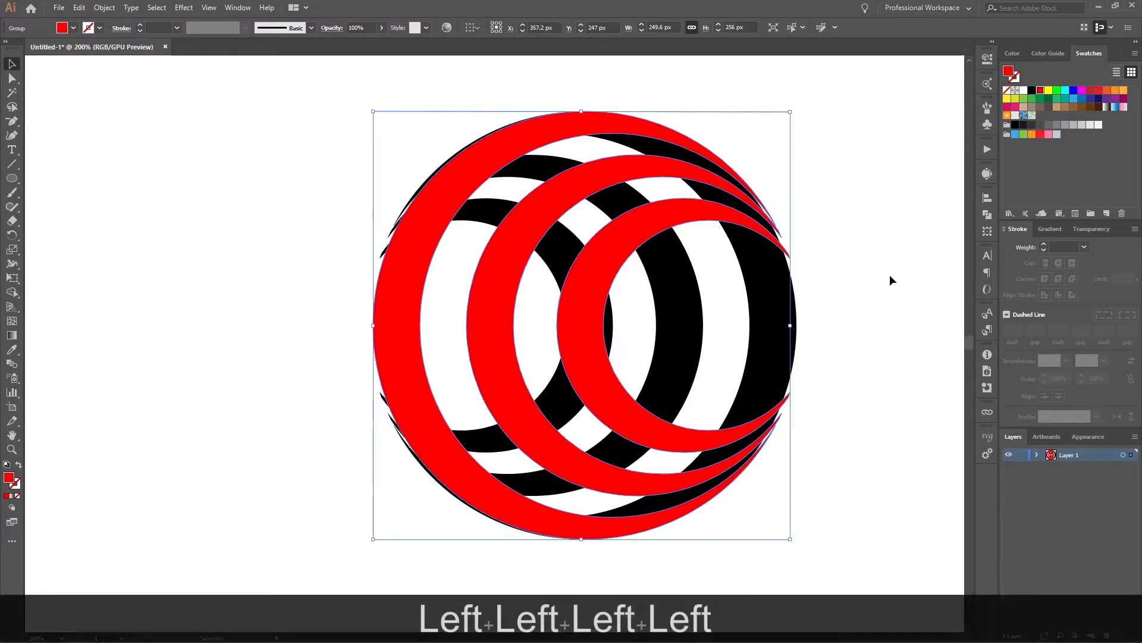
key(Left)
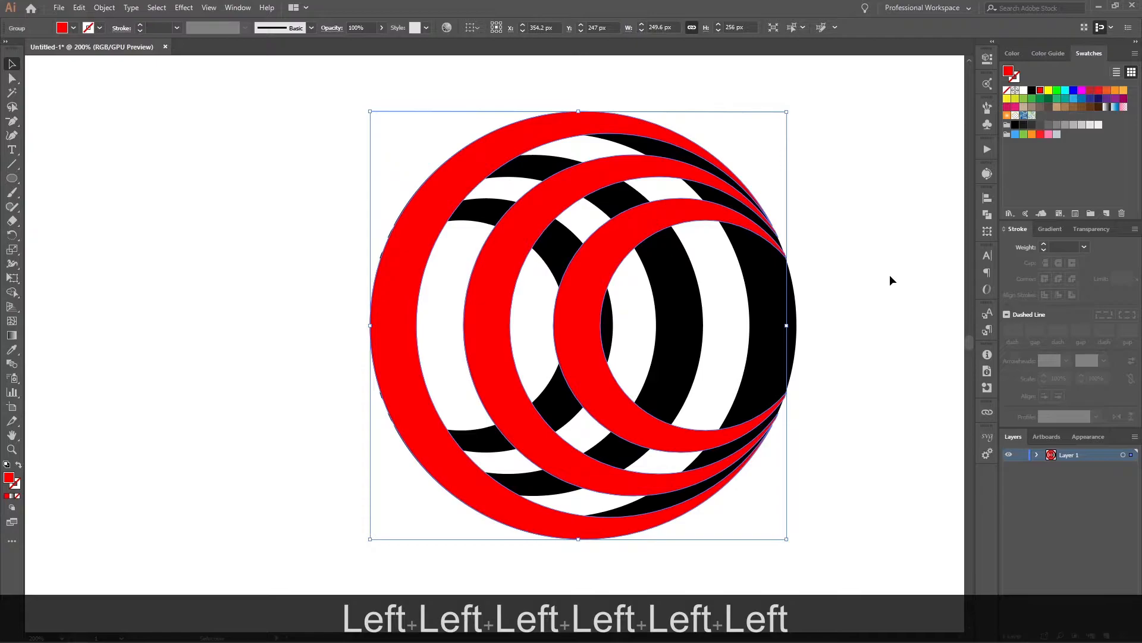
key(Left)
key(Right)
key(Left)
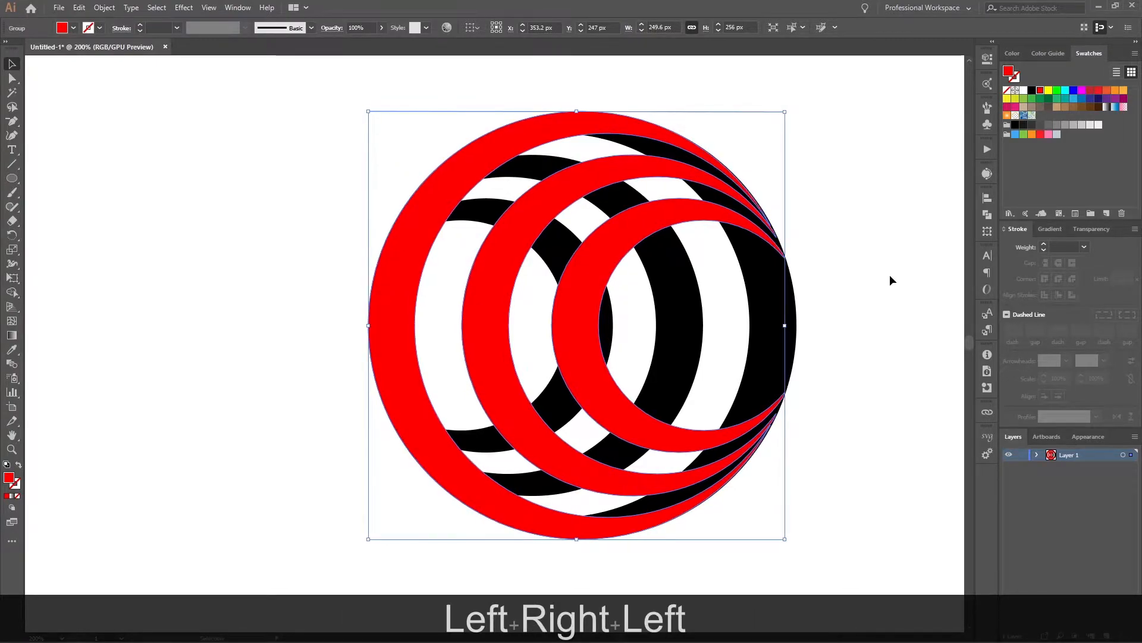
key(Right)
click(821, 280)
Ungroup the red crescents and select only the innermost red crescent.
scroll(800, 288, down, 2)
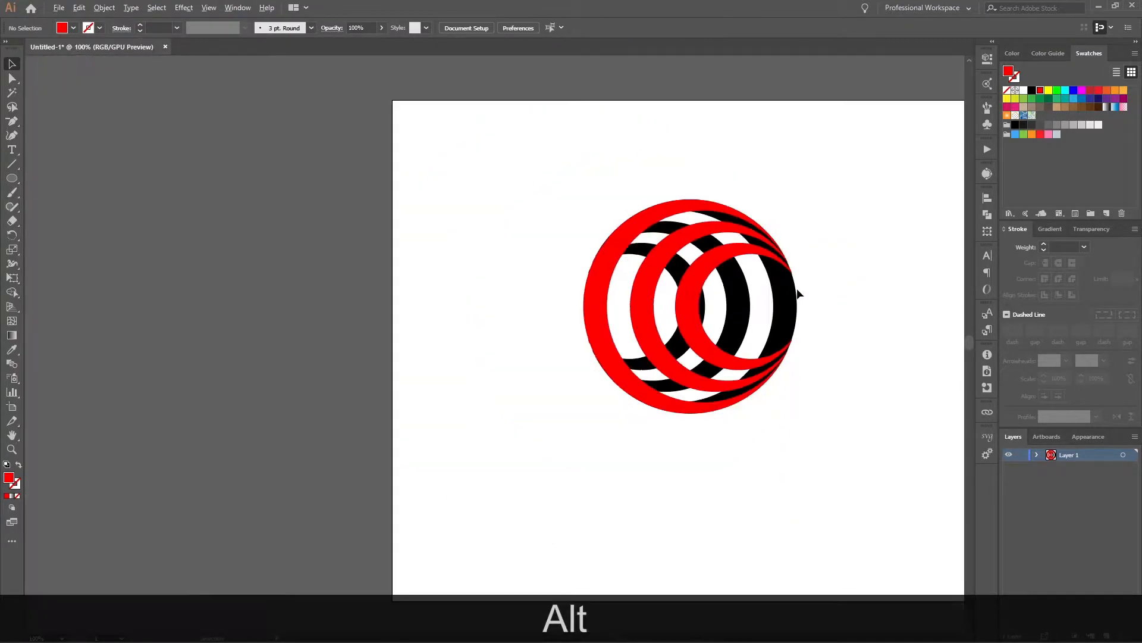
scroll(798, 288, right, 3)
click(614, 262)
right_click(614, 262)
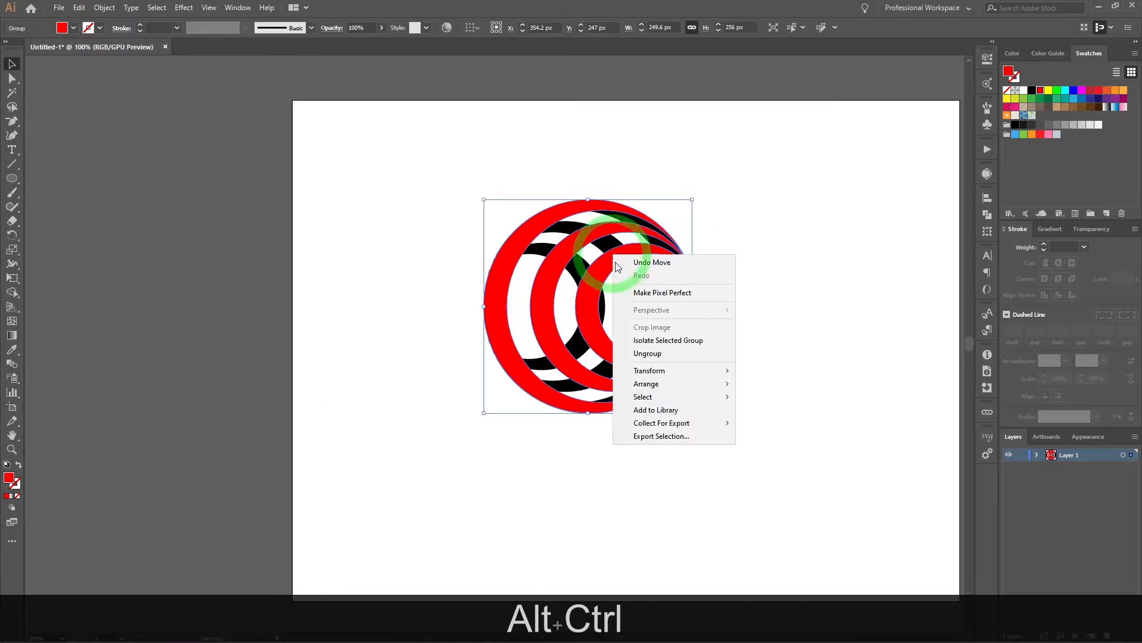
click(647, 352)
click(875, 291)
click(652, 255)
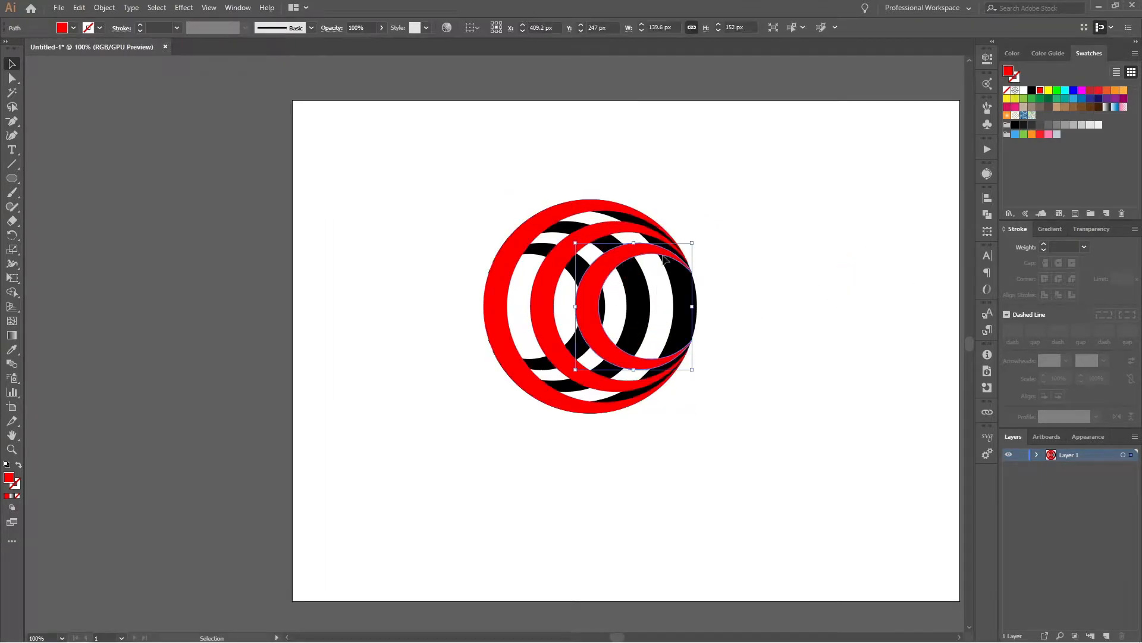
Start an Offset Path on the innermost red crescent with the preview on and an offset of 4 px.
scroll(684, 278, up, 2)
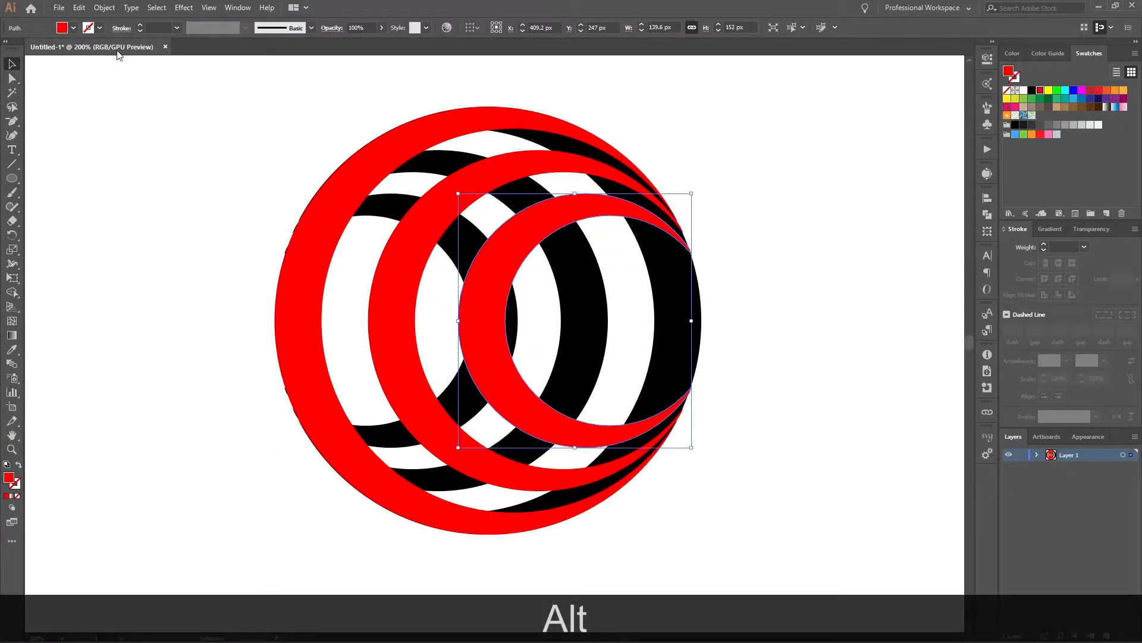
key(ctrl+shift+Page_Up)
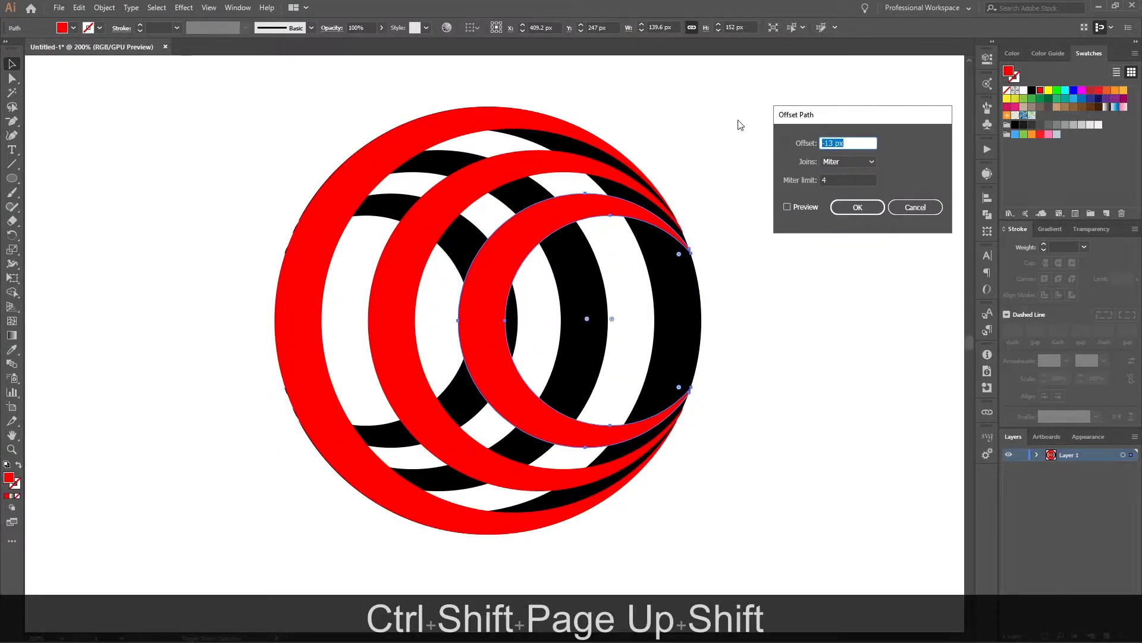
click(802, 205)
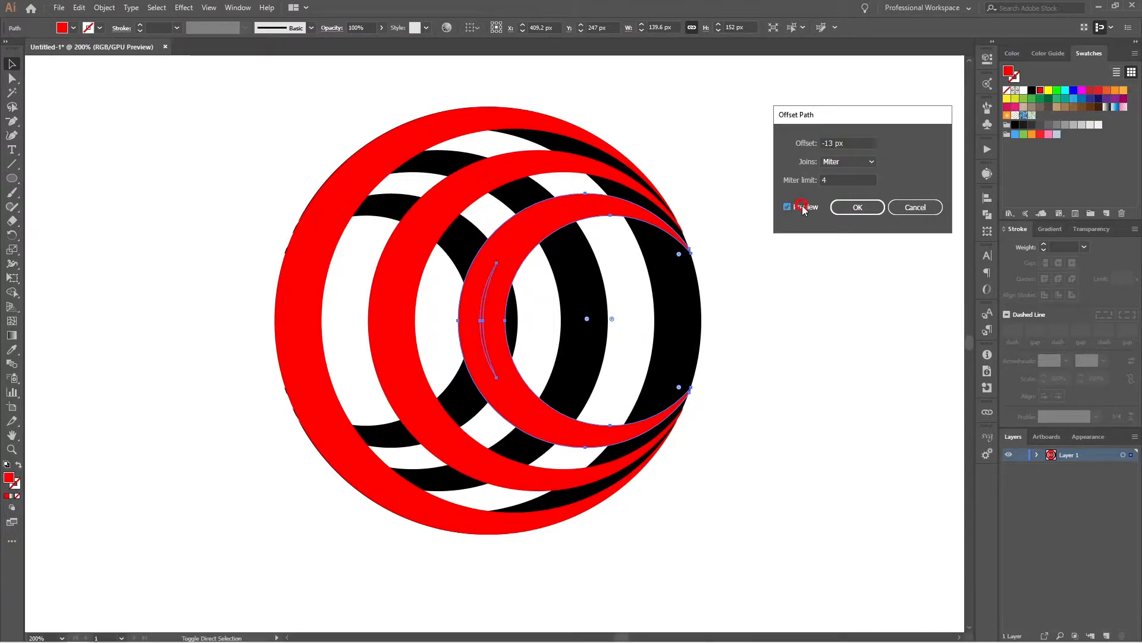
click(852, 141)
scroll(854, 143, up, 10)
scroll(853, 143, up, 5)
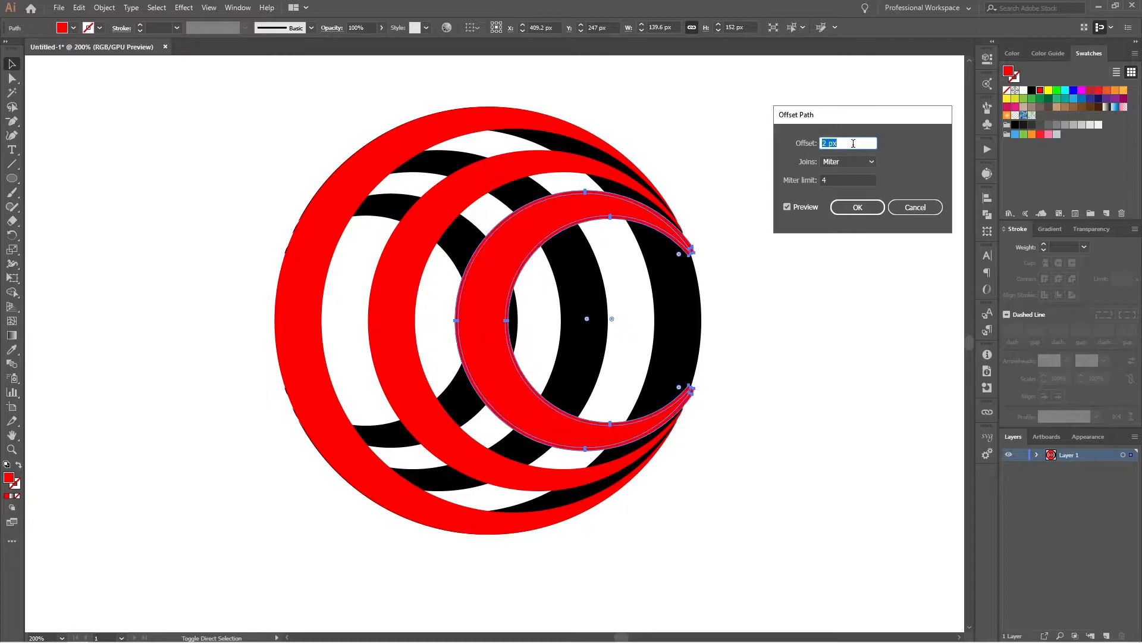
scroll(853, 144, up, 2)
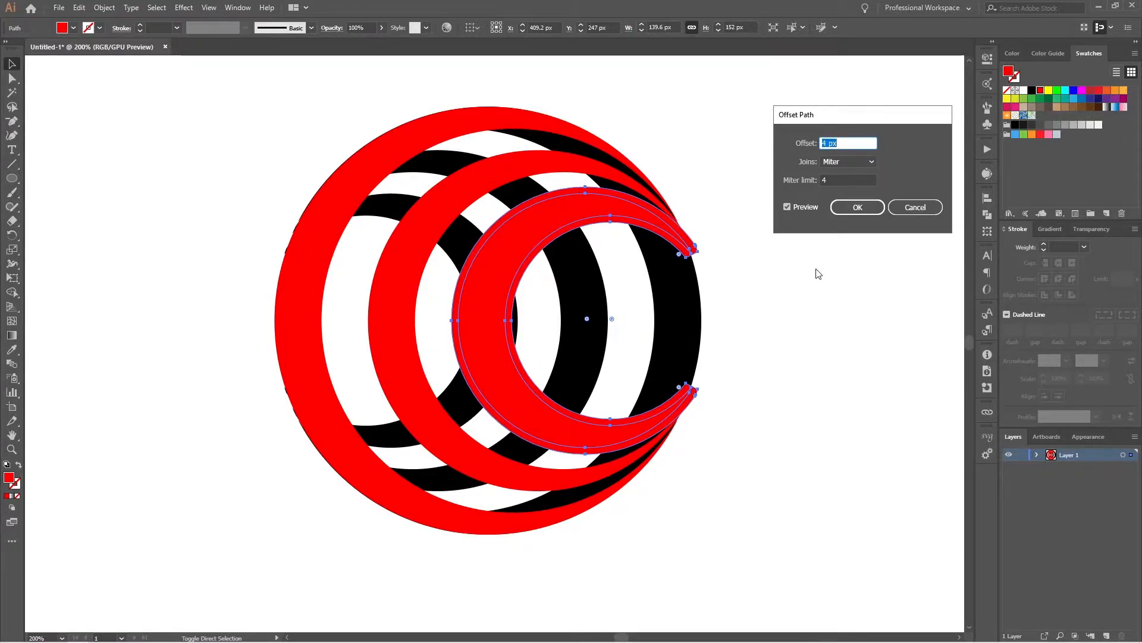
Set the miter limit of the red crescent's offset to 9.
click(847, 179)
scroll(847, 179, up, 1)
scroll(847, 180, up, 2)
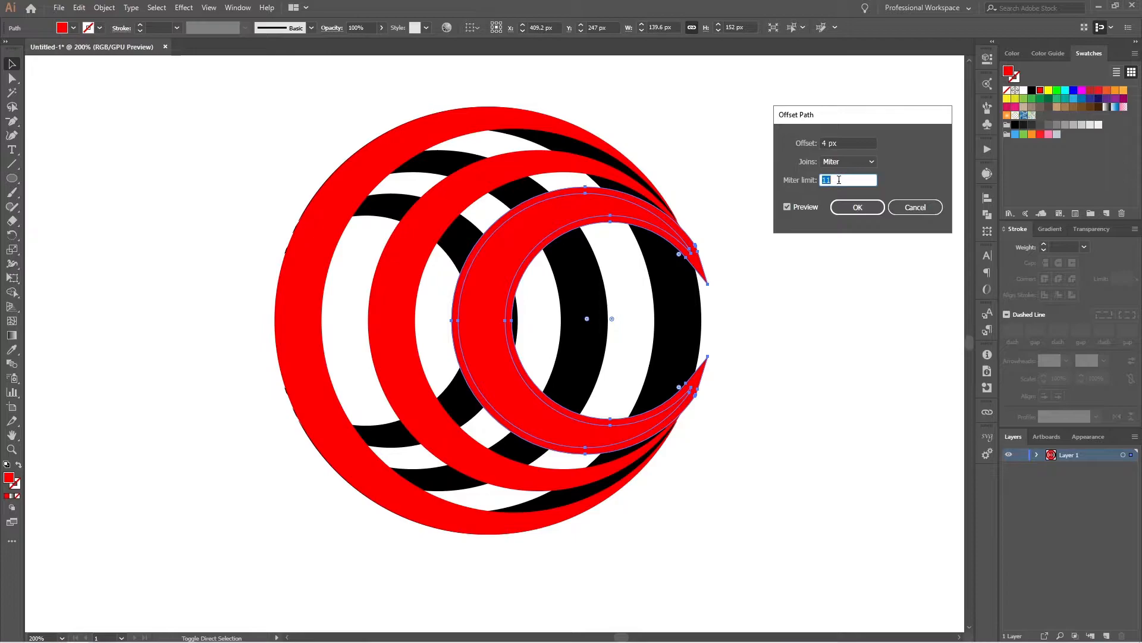
scroll(839, 180, down, 1)
Preview Round and Bevel joins on the offset crescent, and return the joins to Miter.
click(847, 161)
click(850, 188)
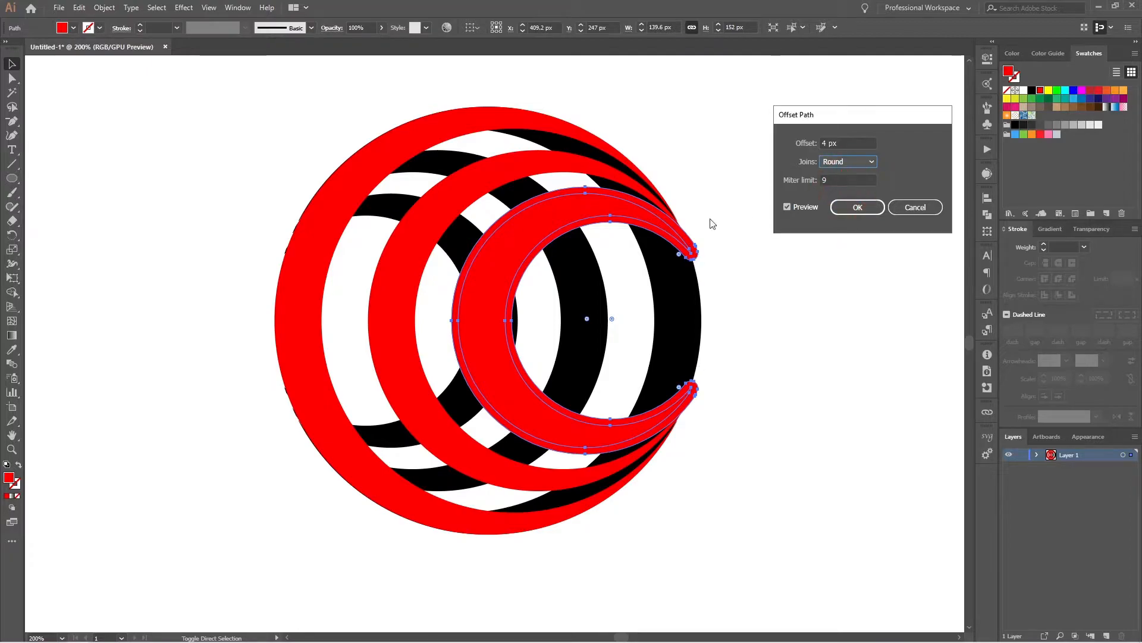
click(864, 162)
click(857, 203)
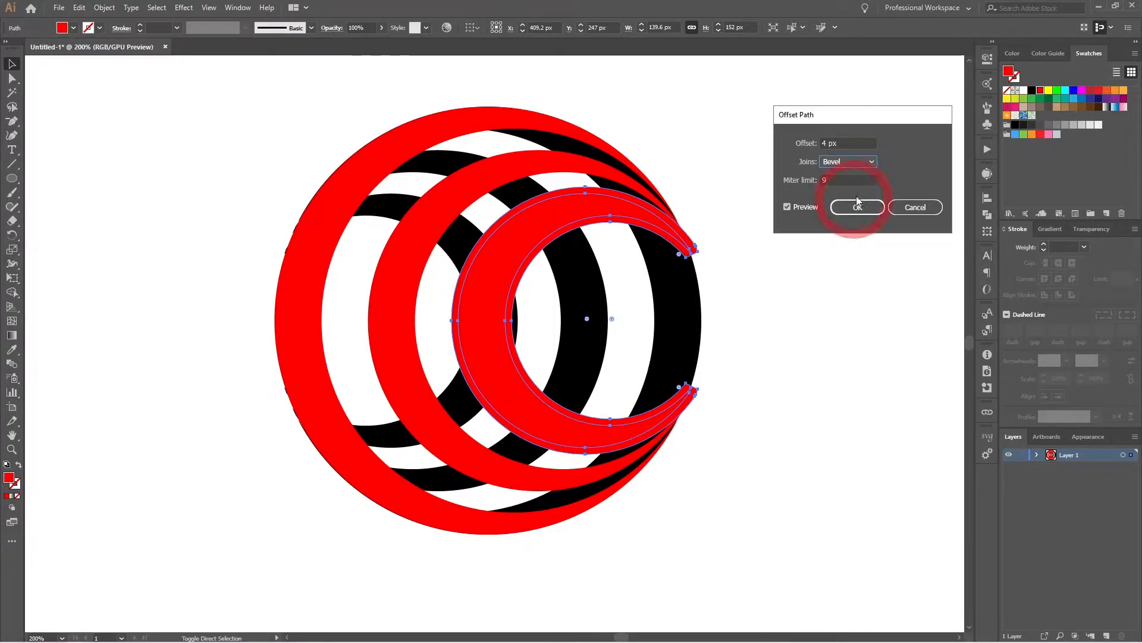
click(871, 159)
click(854, 175)
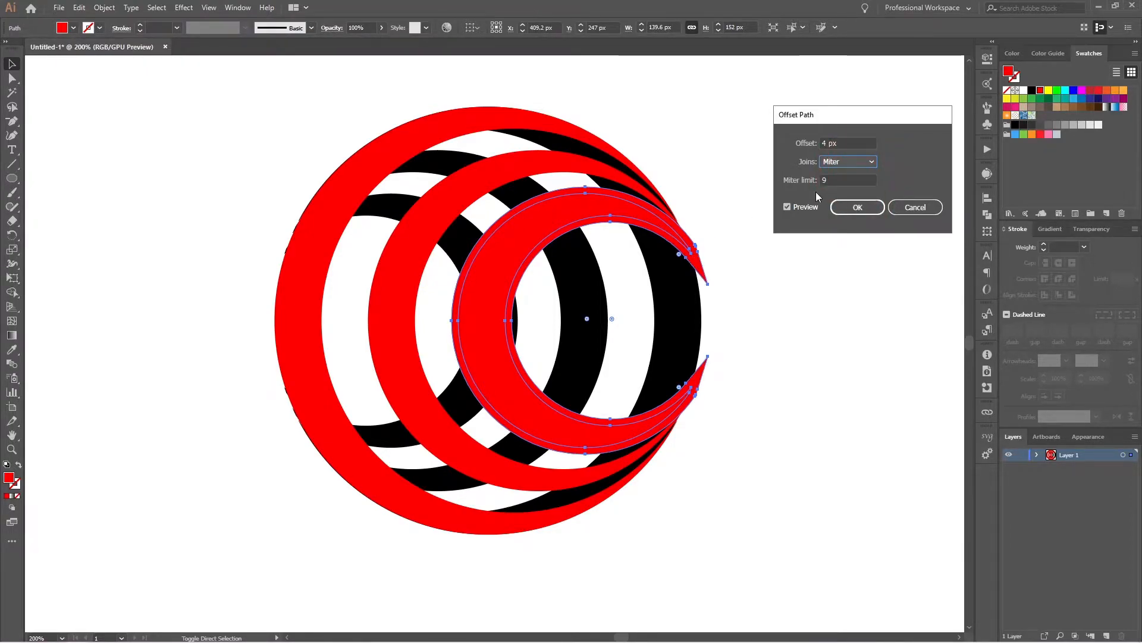
Apply the offset to the innermost red crescent and add the black crescents to the selection.
click(854, 209)
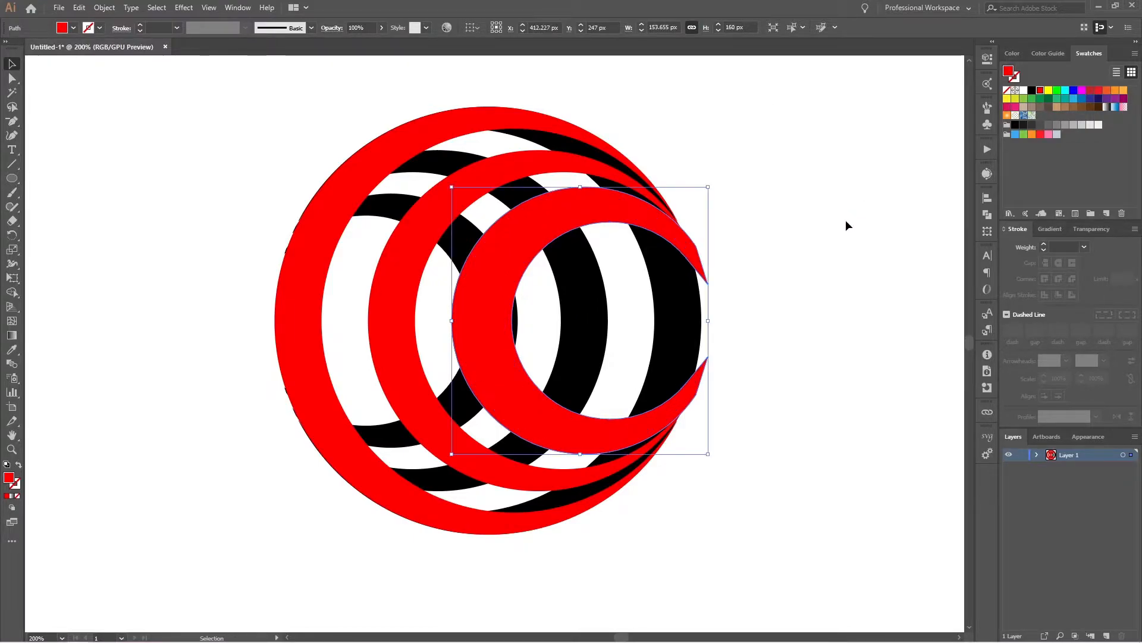
shift+click(679, 312)
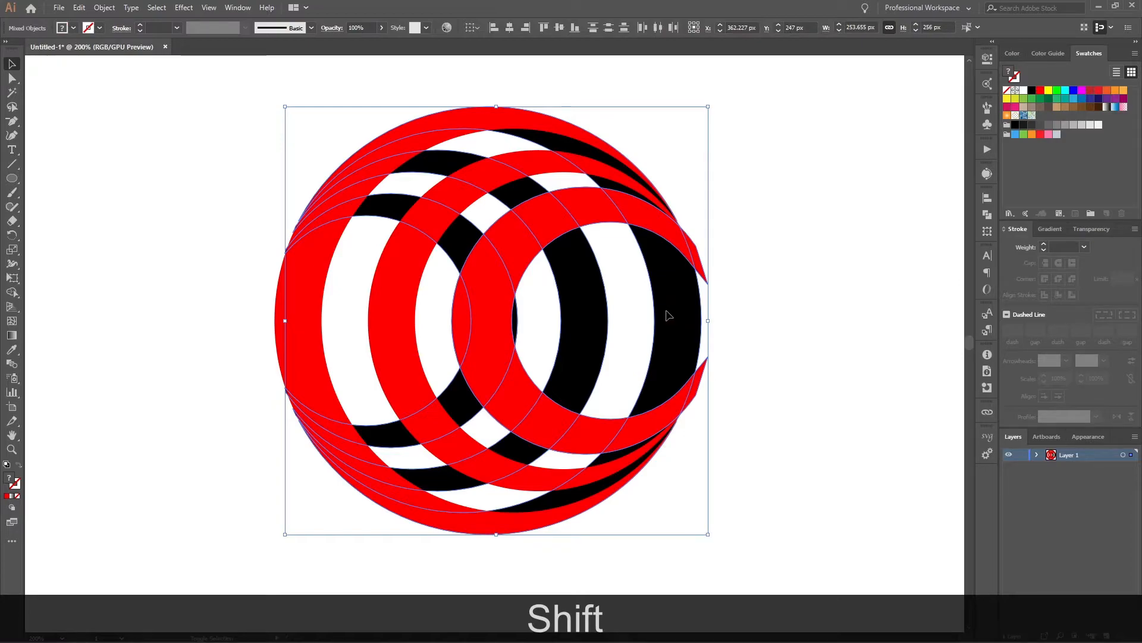
Try to cut the black overlap and upper tip away with Shape Builder and delete the offset crescent.
key(shift+m)
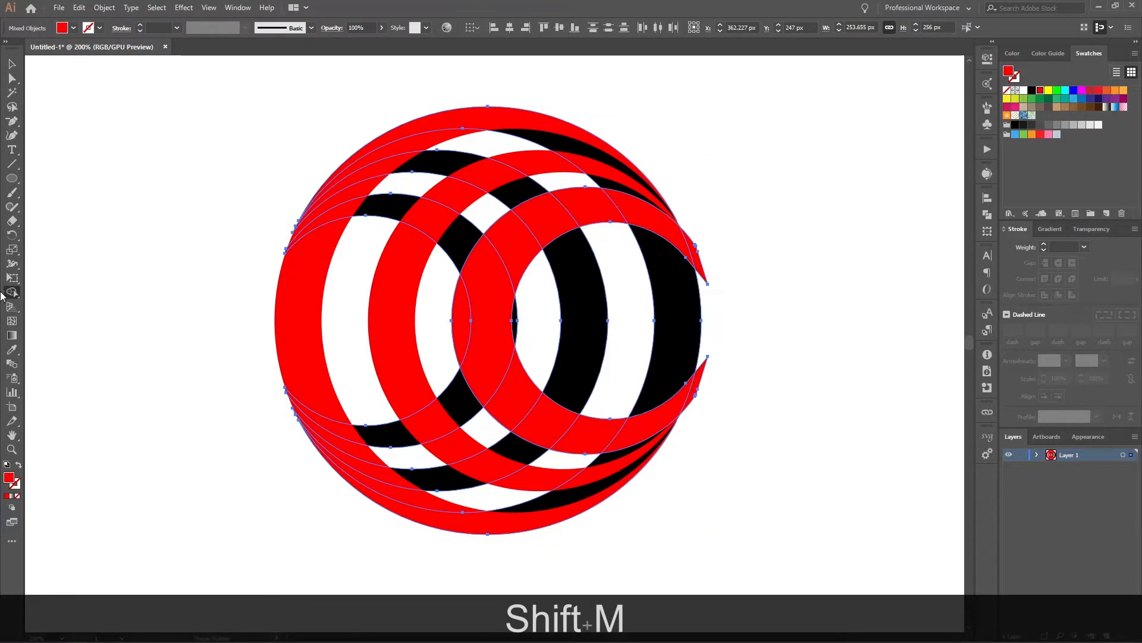
alt+click(659, 230)
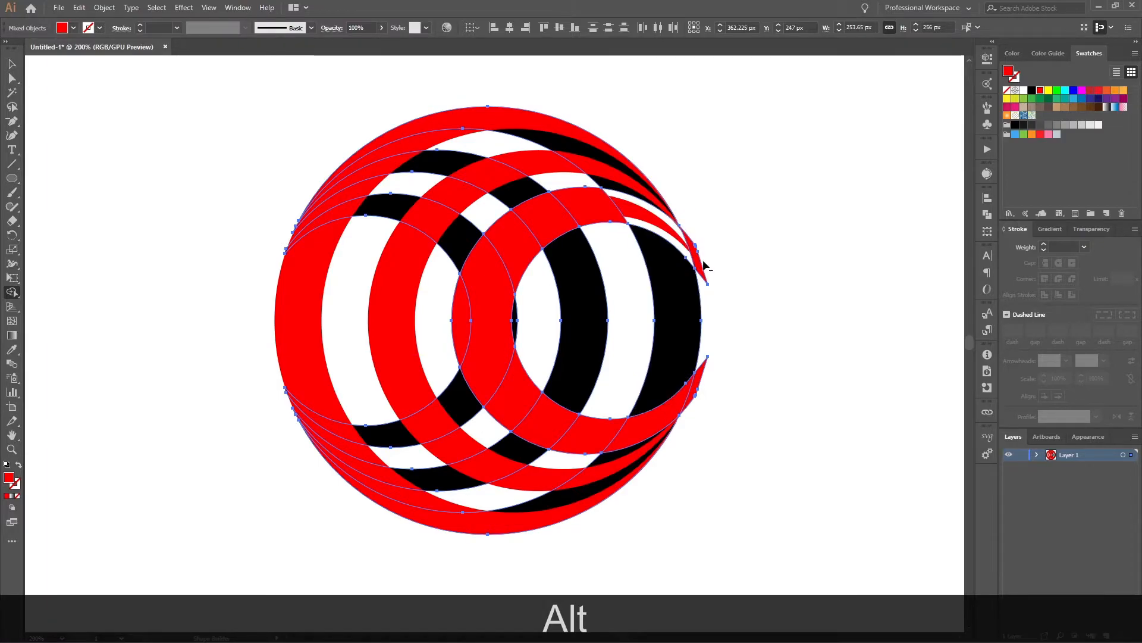
alt+click(697, 262)
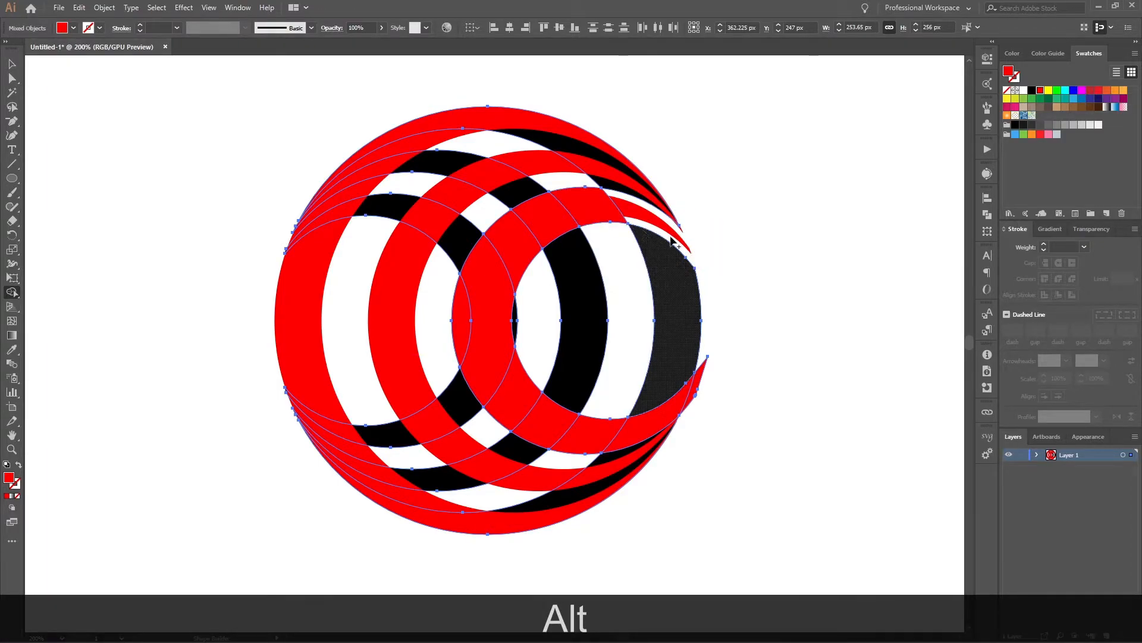
key(alt+a)
click(775, 250)
click(619, 223)
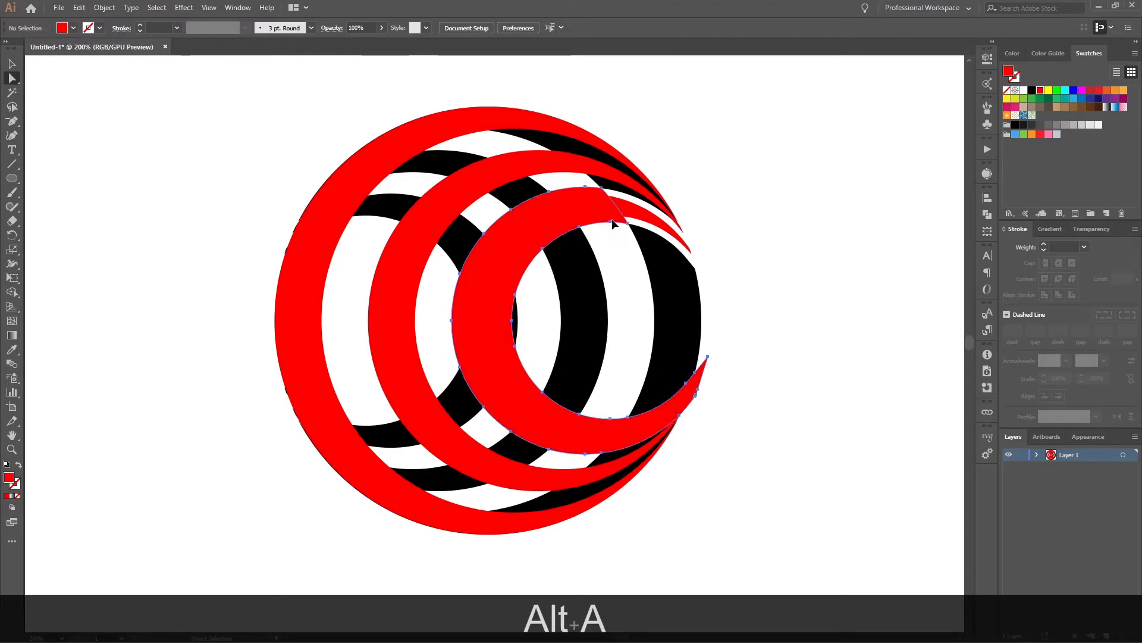
key(Delete)
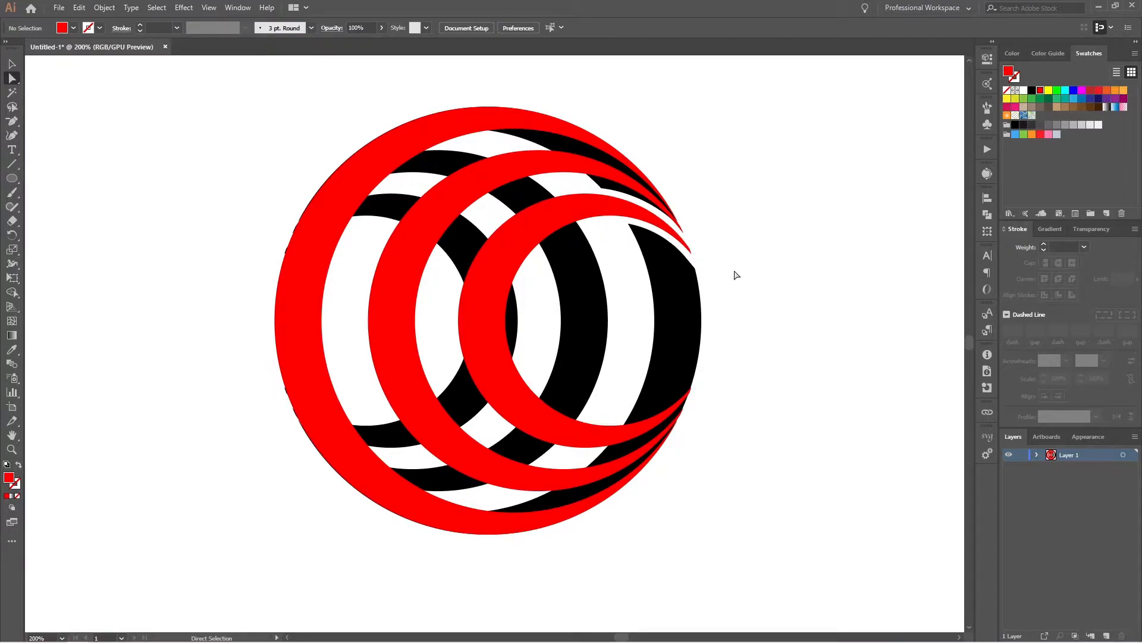
Undo the deletion of the offset crescent and the Shape Builder cuts at its upper tip.
key(ctrl+z)
key(v)
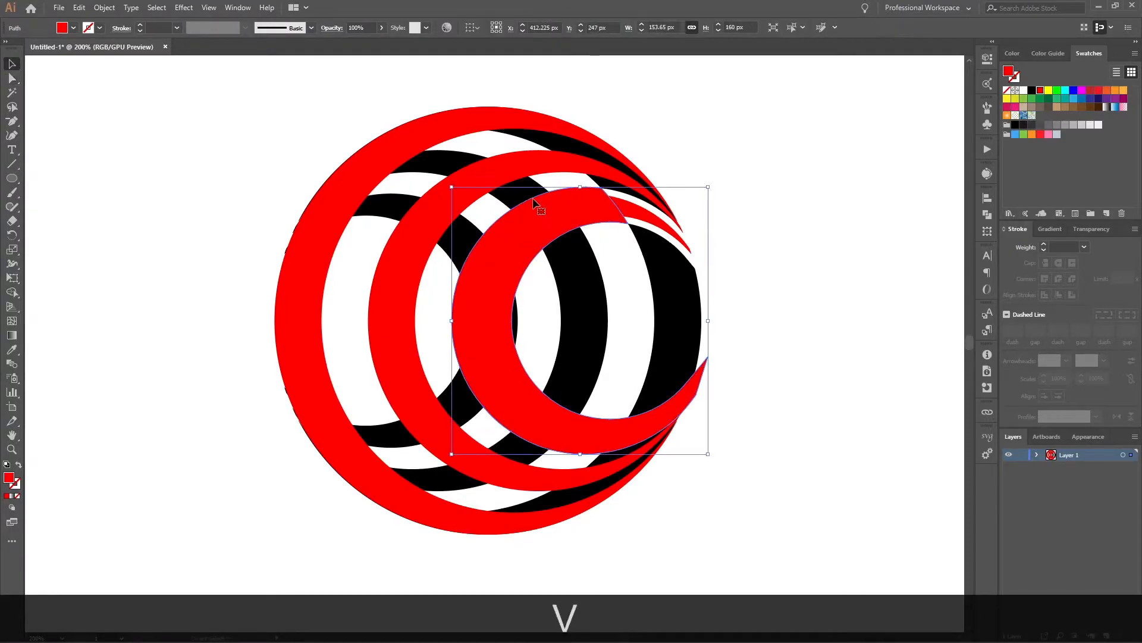
key(ctrl+z)
key(ctrl+z)
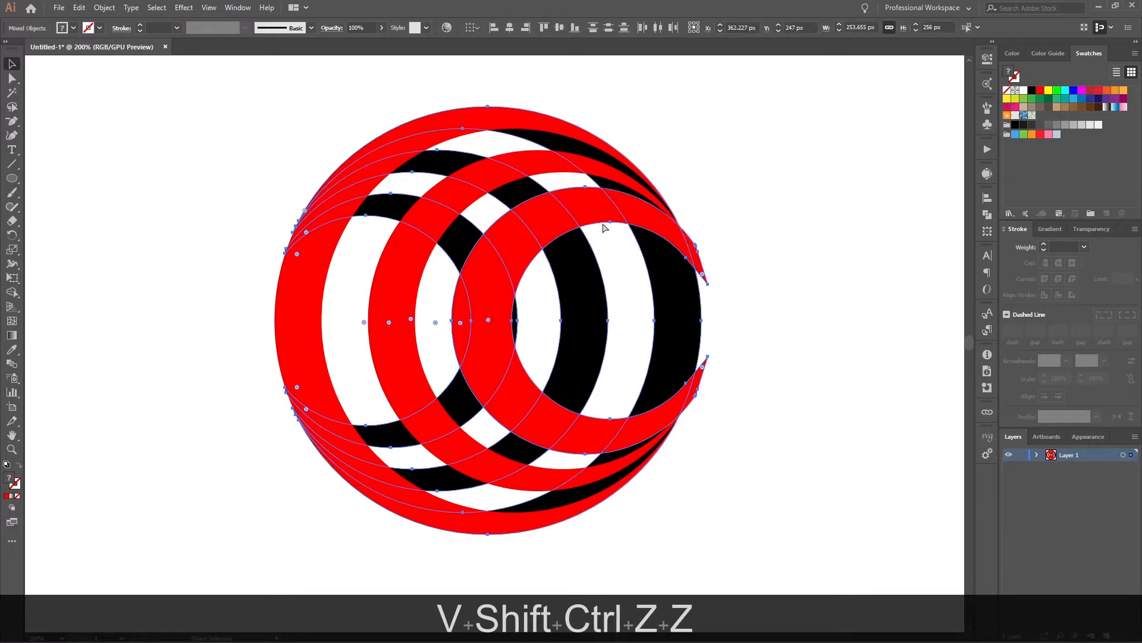
Use Shape Builder to remove the black overlap under the innermost crescent's upper arm and the black sections crossing the upper red crescents.
key(shift+m)
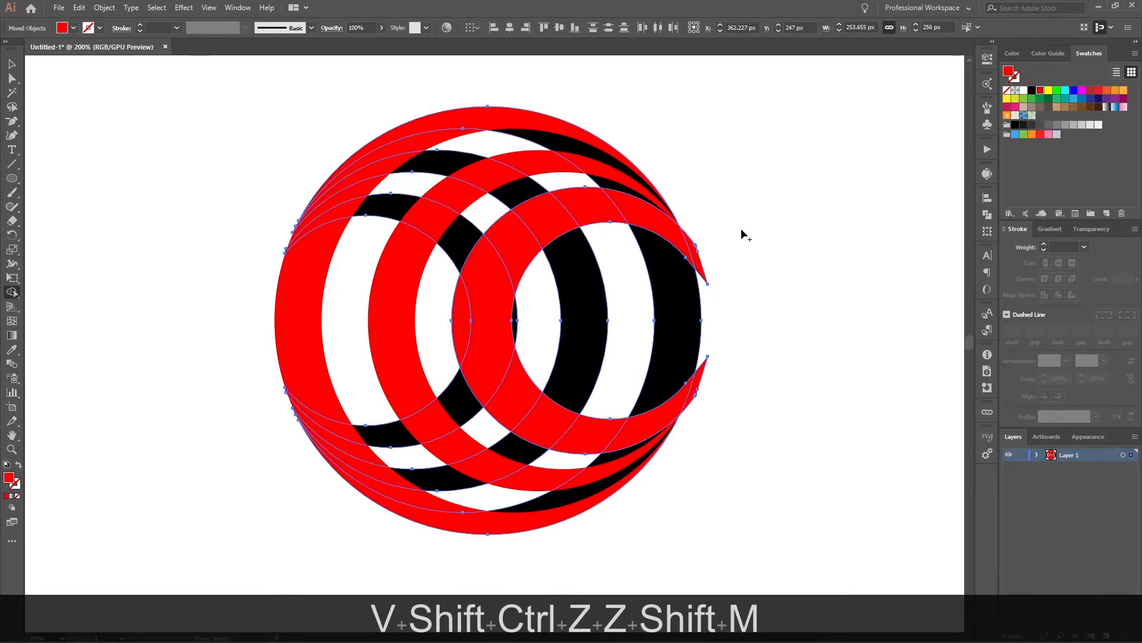
alt+click(666, 230)
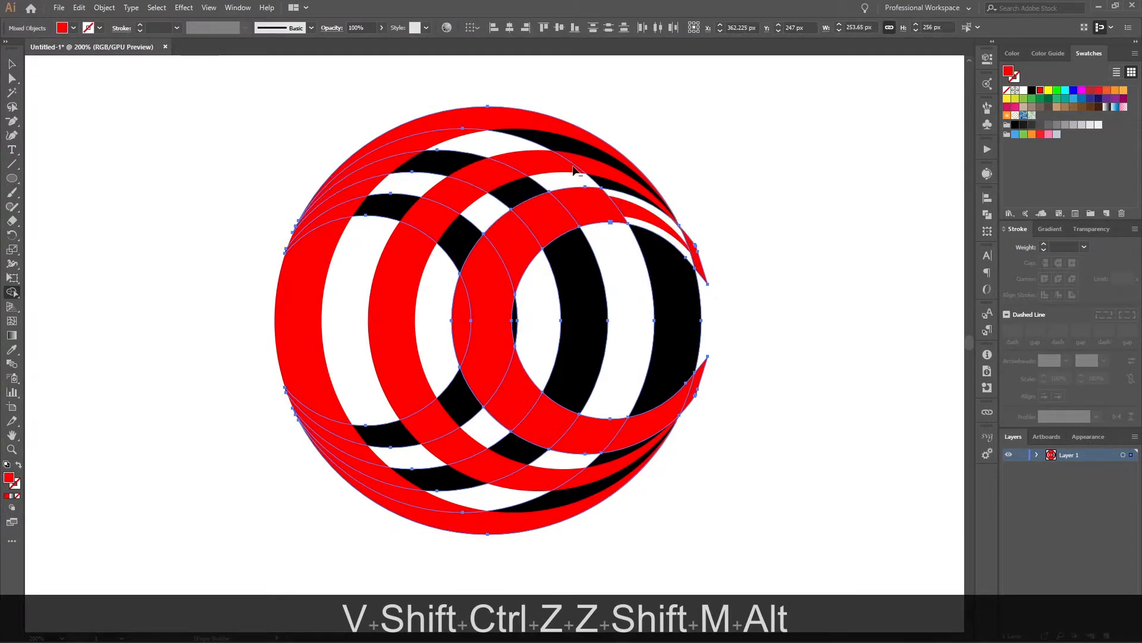
alt+click(452, 223)
alt+click(511, 191)
alt+click(591, 146)
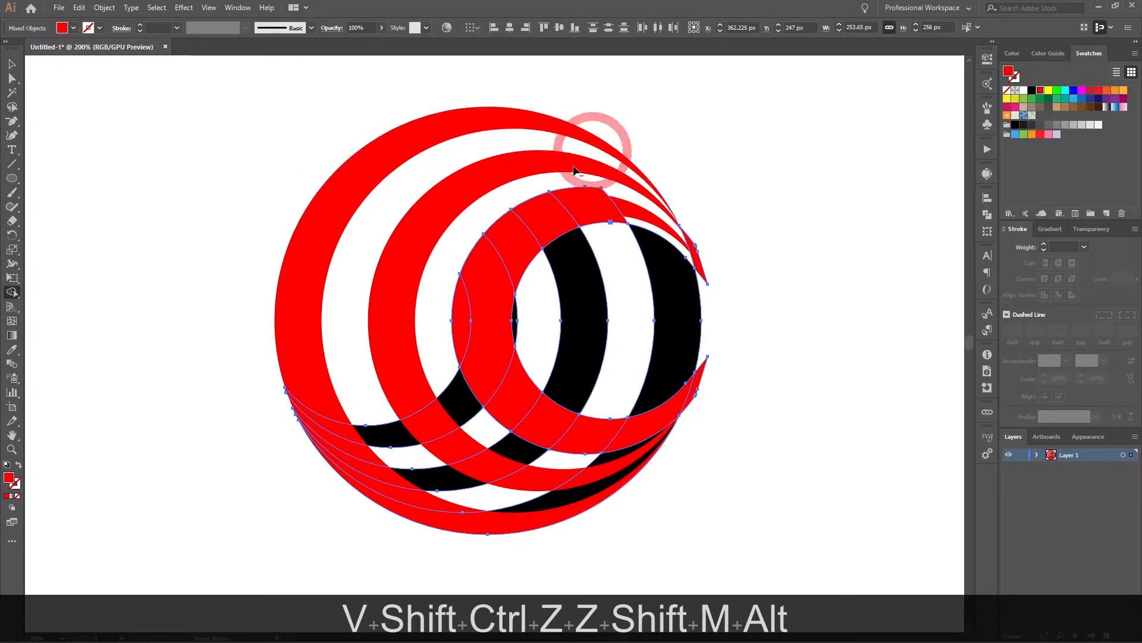
Deselect everything, and delete the offset red crescent and its leftover upper tip.
key(a)
click(740, 252)
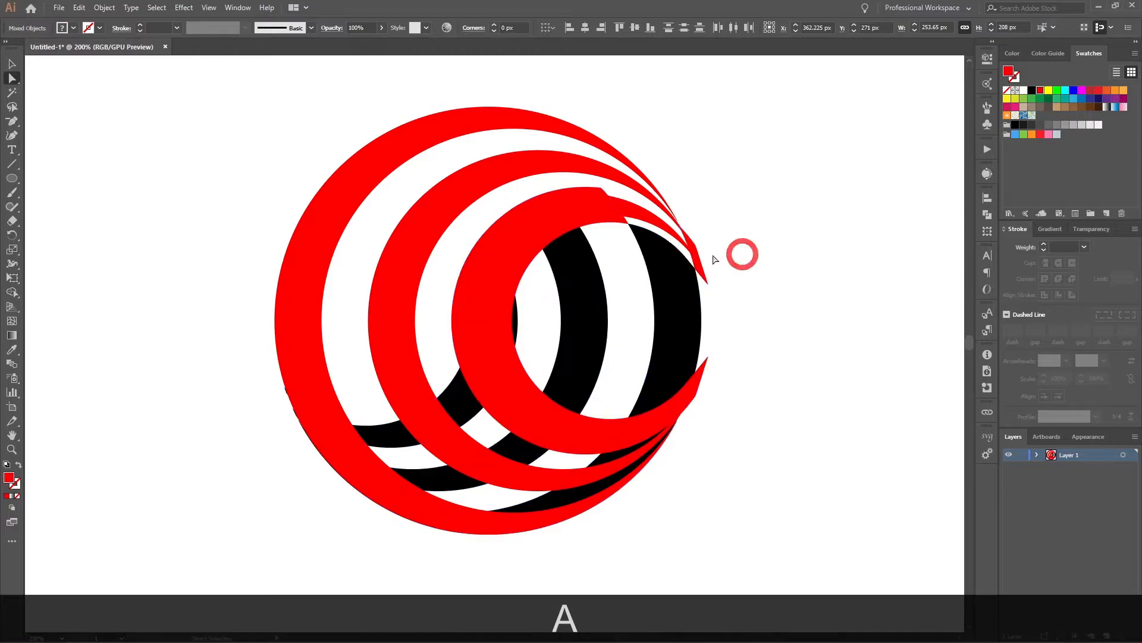
click(613, 226)
key(Delete)
click(701, 263)
key(Delete)
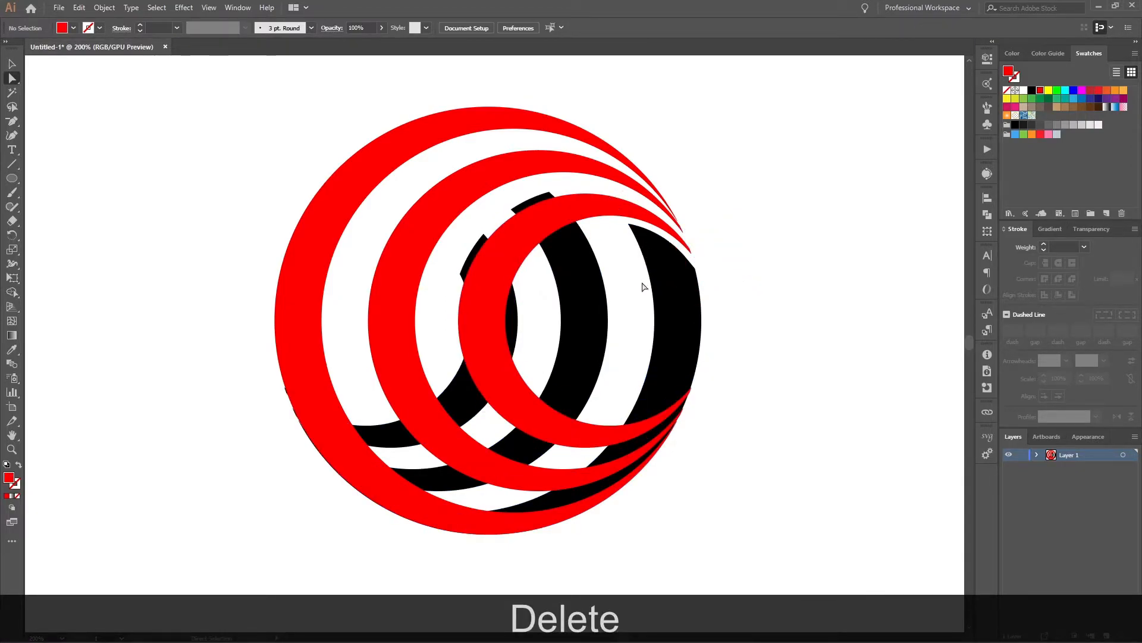
Offset the innermost black crescent by 4 px with Miter joins and a miter limit of 9.
alt+scroll(612, 331, down, 3)
alt+scroll(613, 332, up, 3)
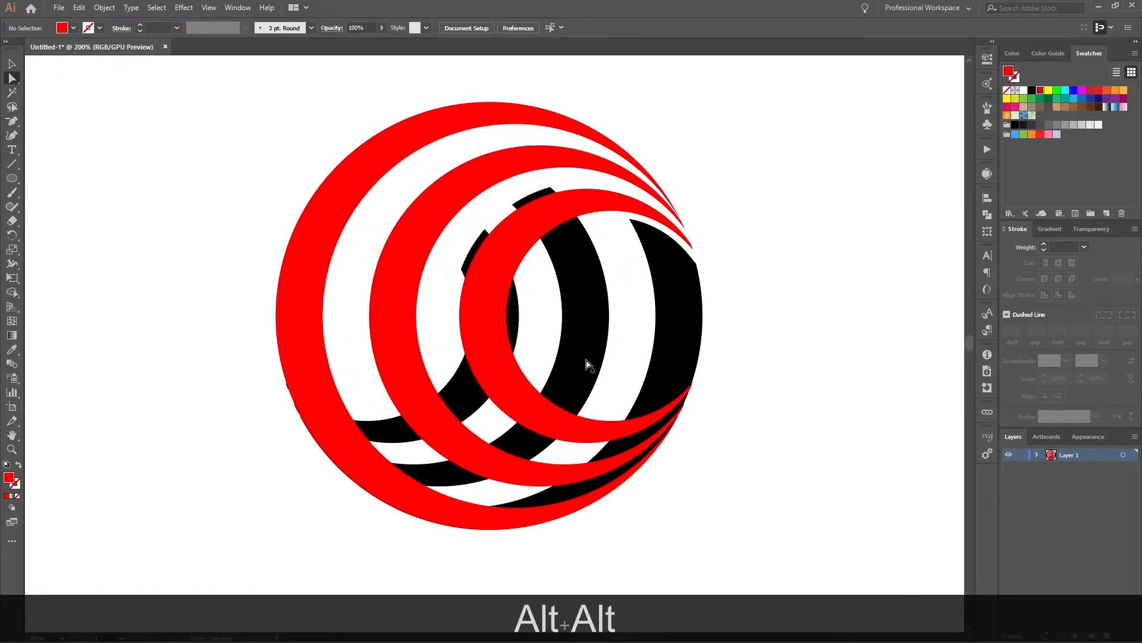
click(487, 388)
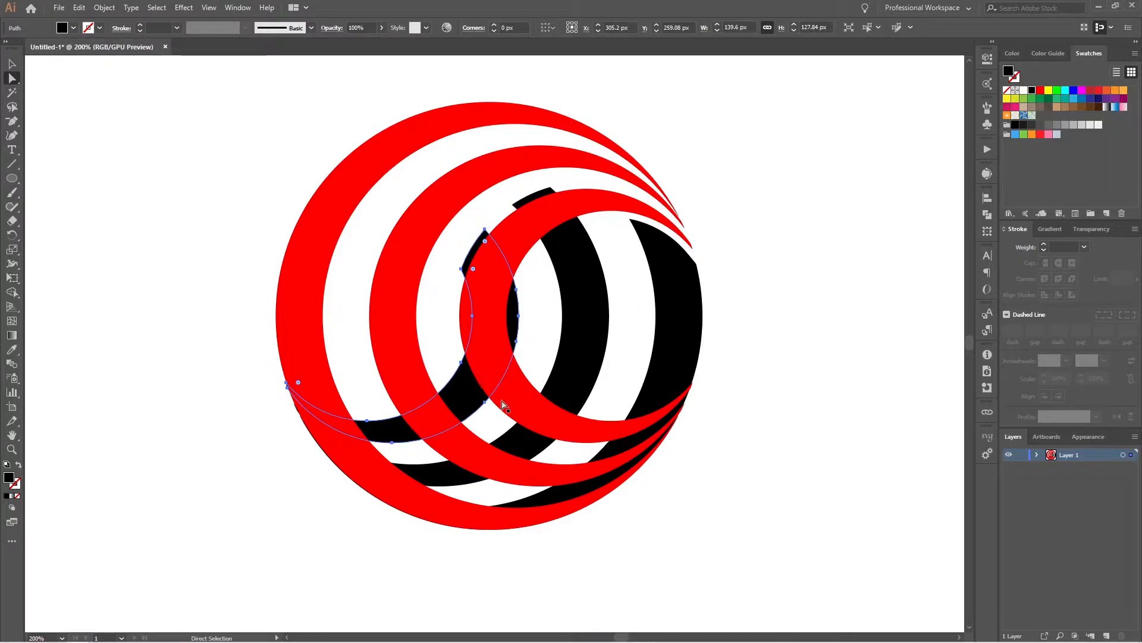
key(ctrl+shift+Page_Up)
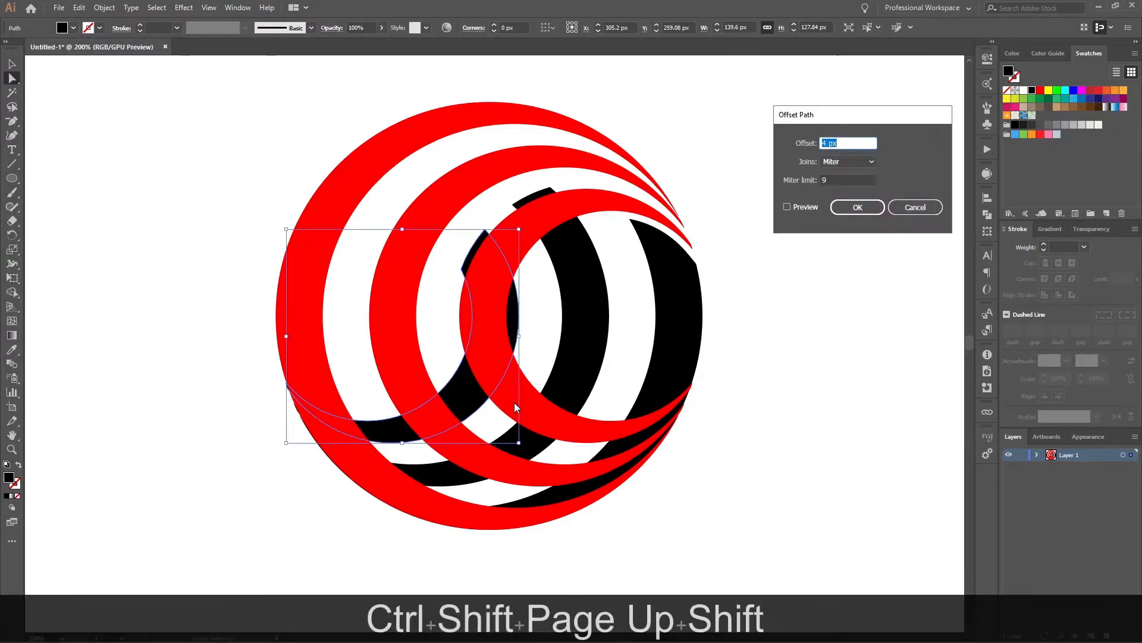
click(851, 208)
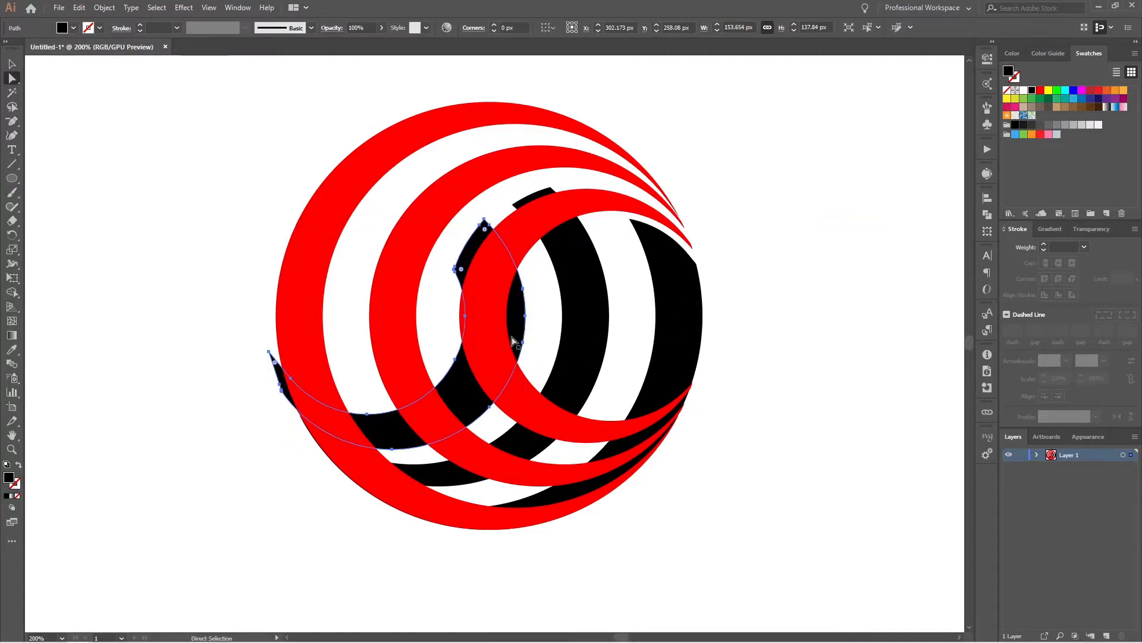
Add the outermost red crescent to the selection and cut away its lower part from the black offset onward with Shape Builder.
key(shift)
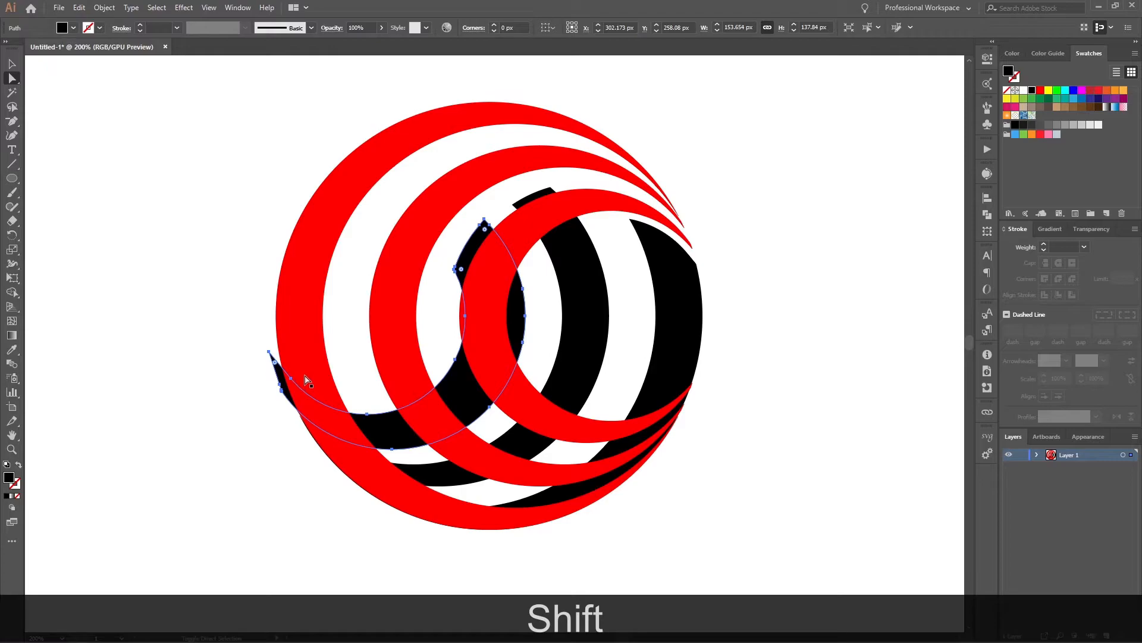
shift+click(306, 378)
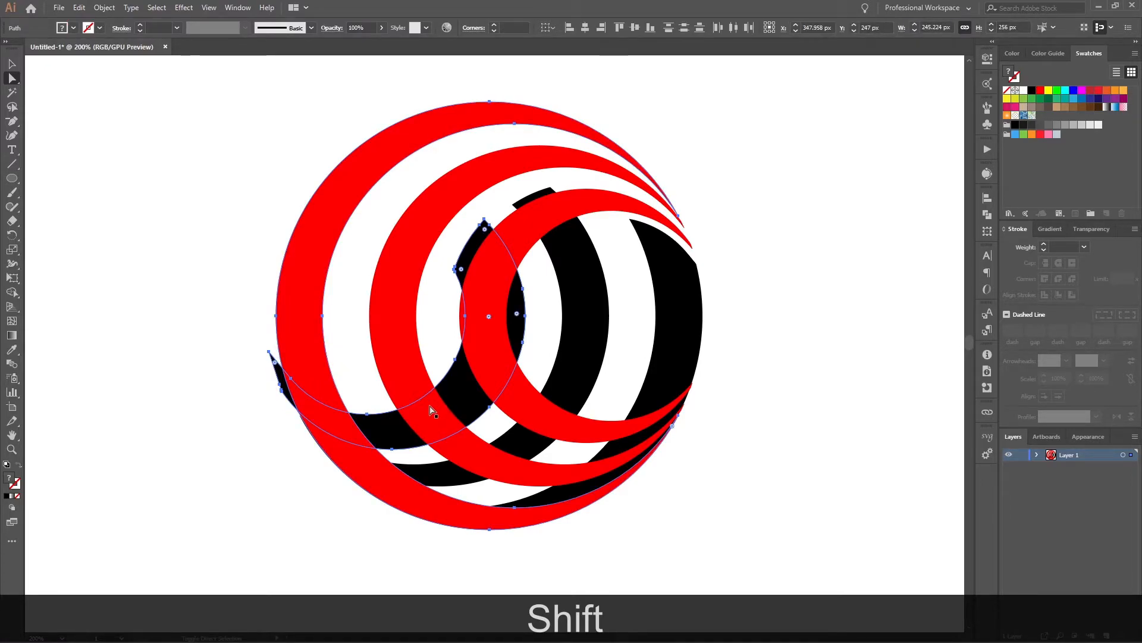
key(shift+m)
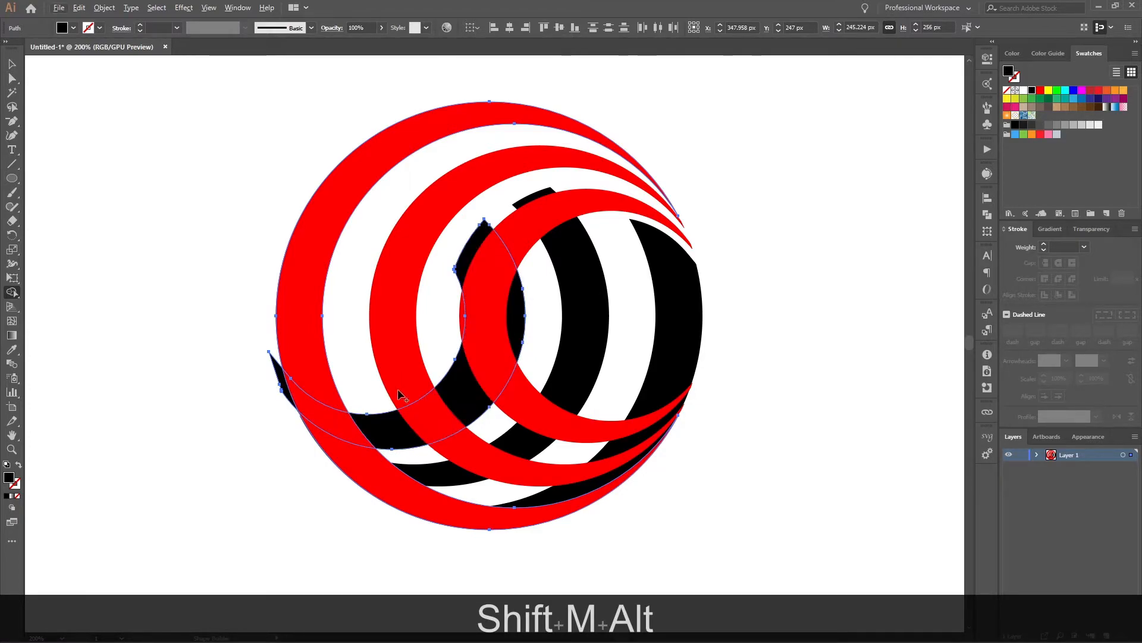
drag(337, 429, 476, 421)
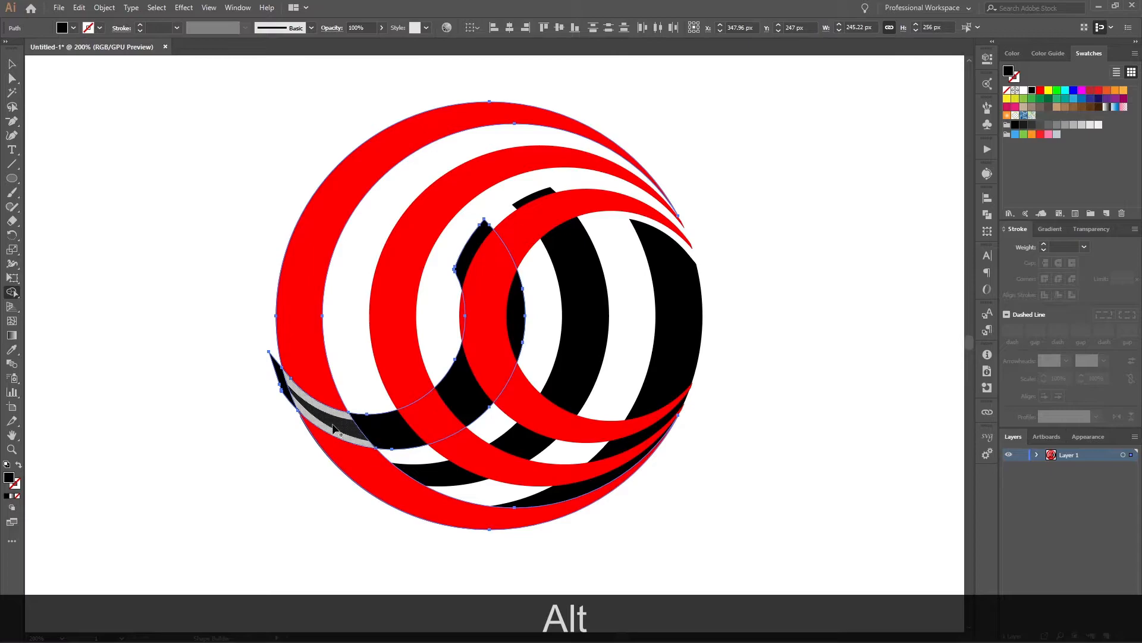
alt+click(410, 488)
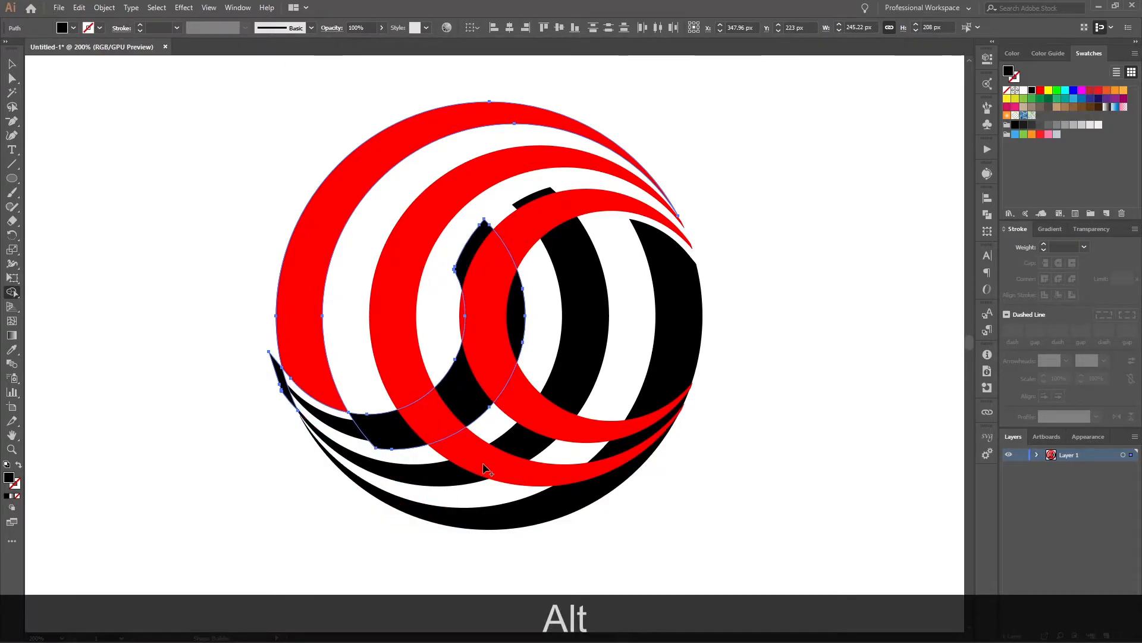
Add the middle and innermost red crescents to the selection, remove their lower arms beyond the black offset with Shape Builder, and deselect.
key(a)
shift+click(484, 471)
shift+click(548, 421)
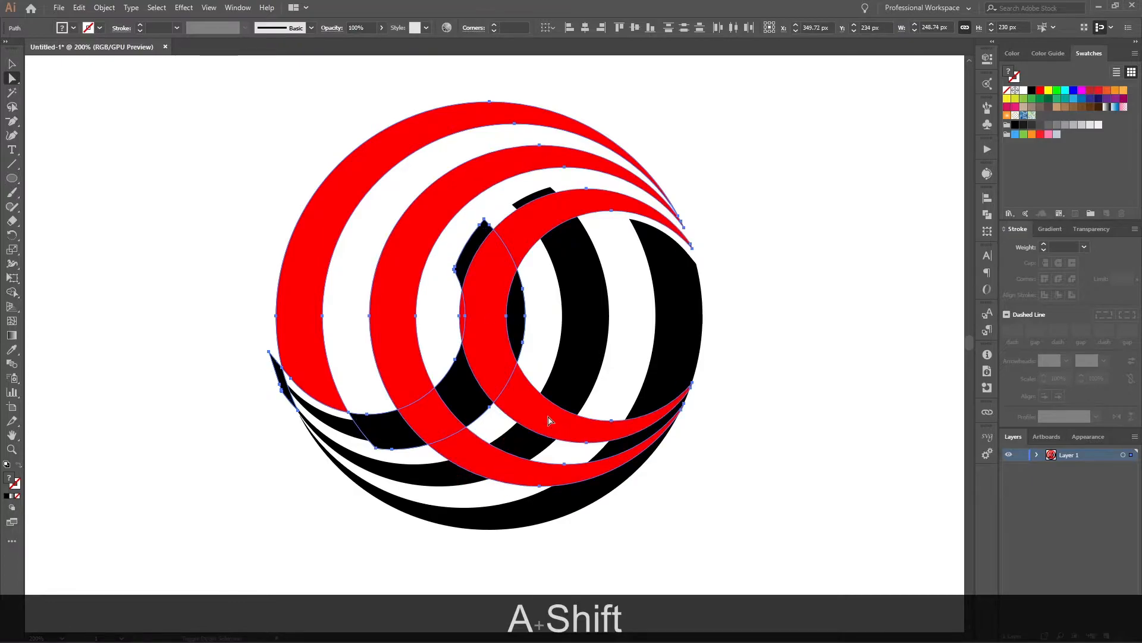
key(shift+m)
alt+click(472, 459)
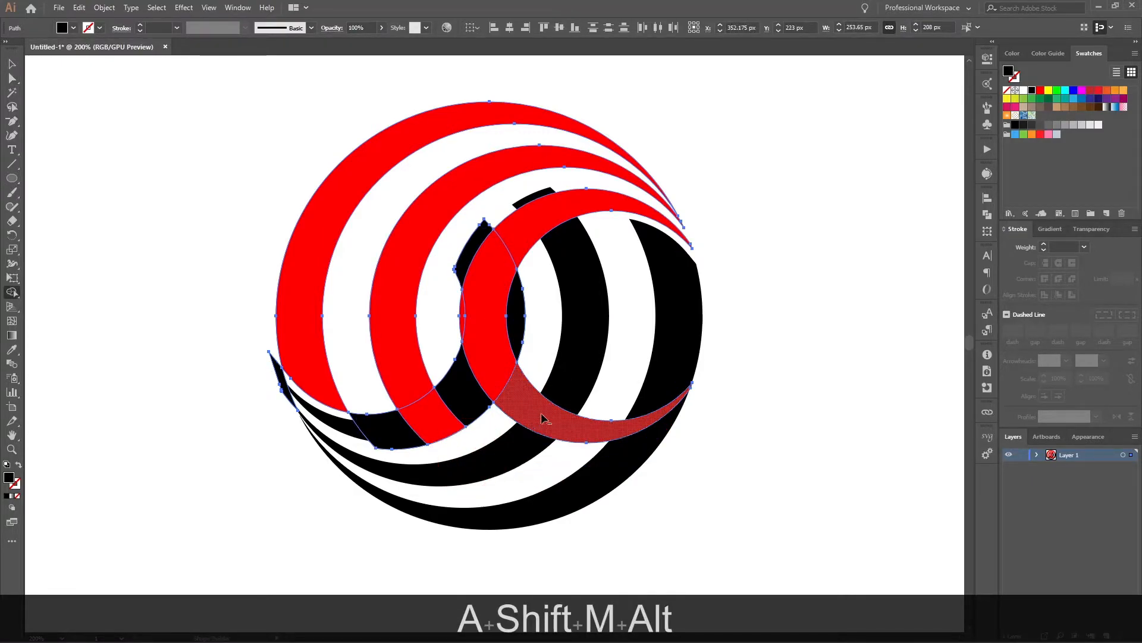
alt+click(537, 416)
key(a)
click(529, 340)
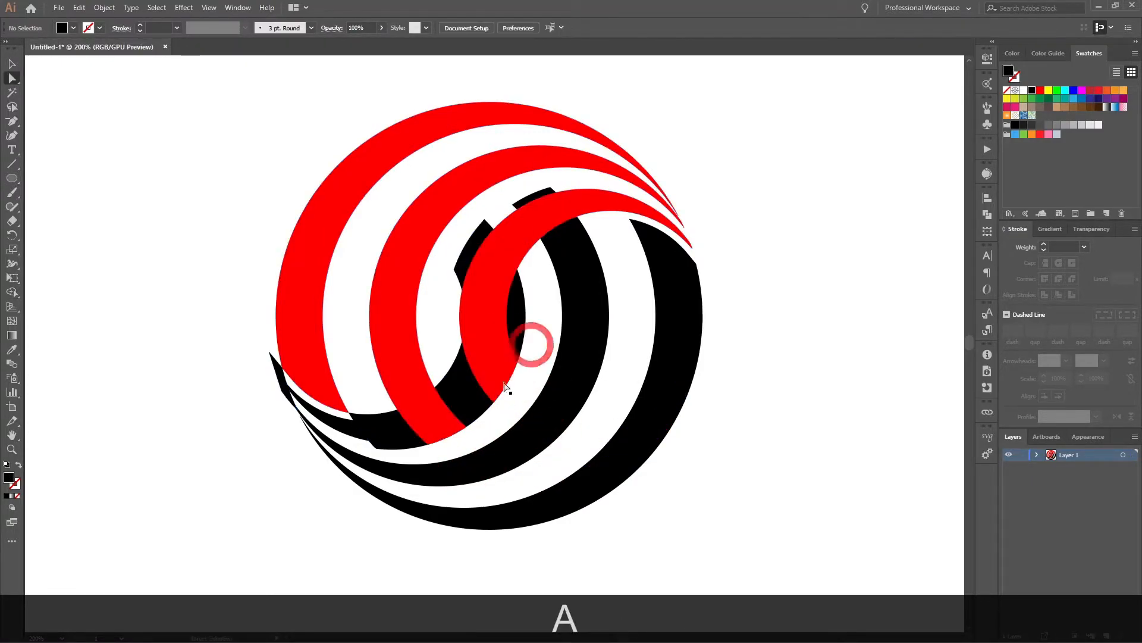
Delete the offset copy of the innermost black crescent and the leftover black tip at the design's lower-left edge.
click(379, 419)
click(365, 393)
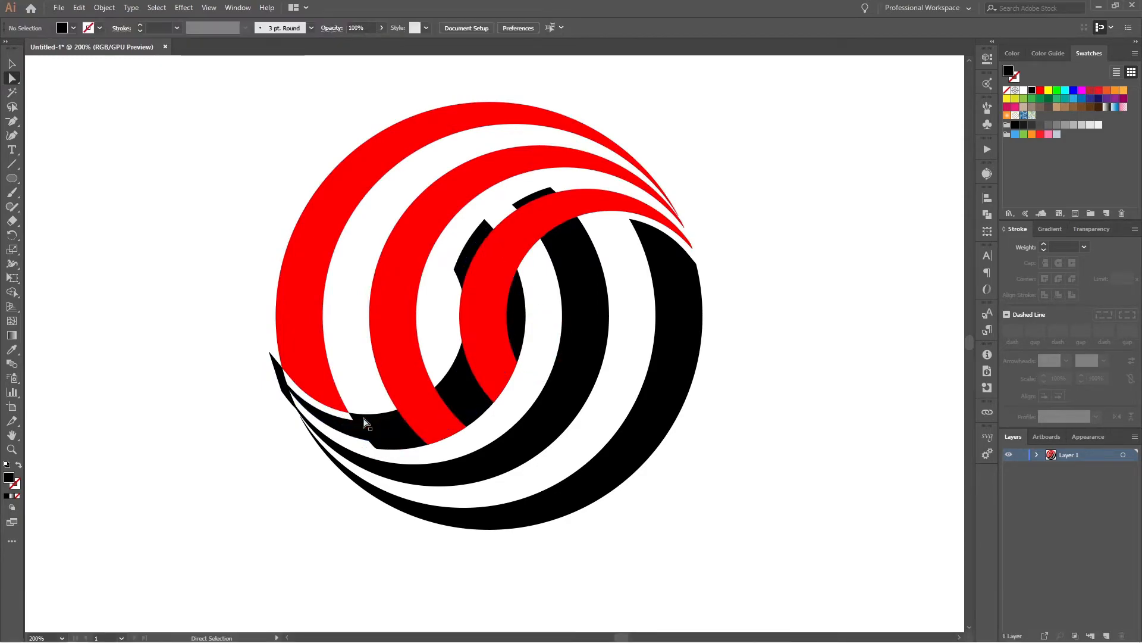
click(365, 421)
key(Delete)
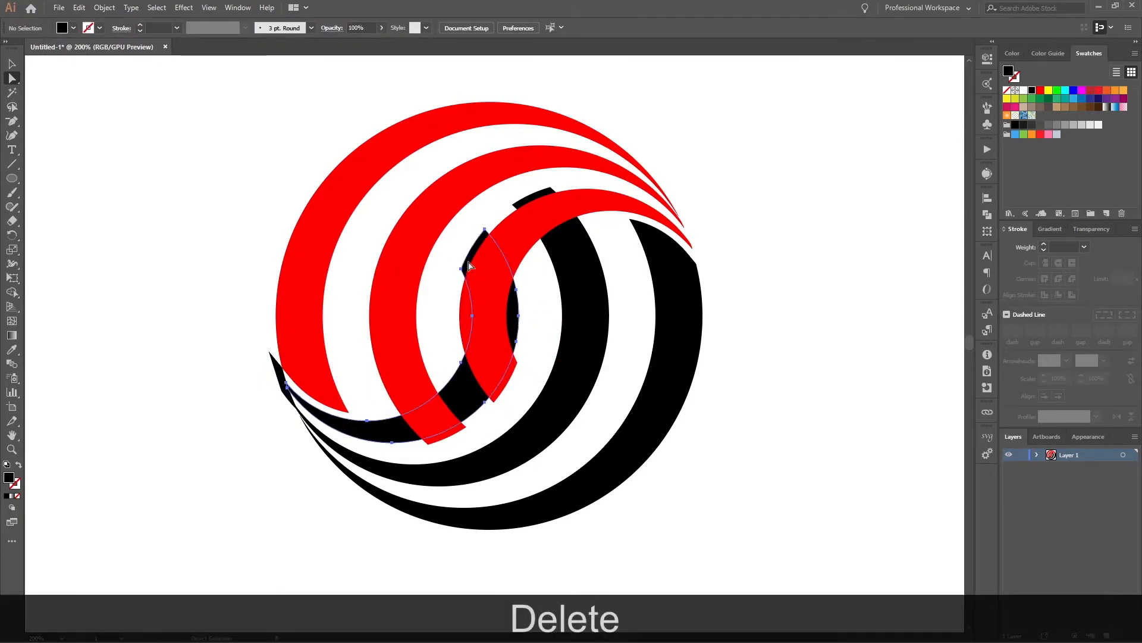
click(291, 389)
key(Delete)
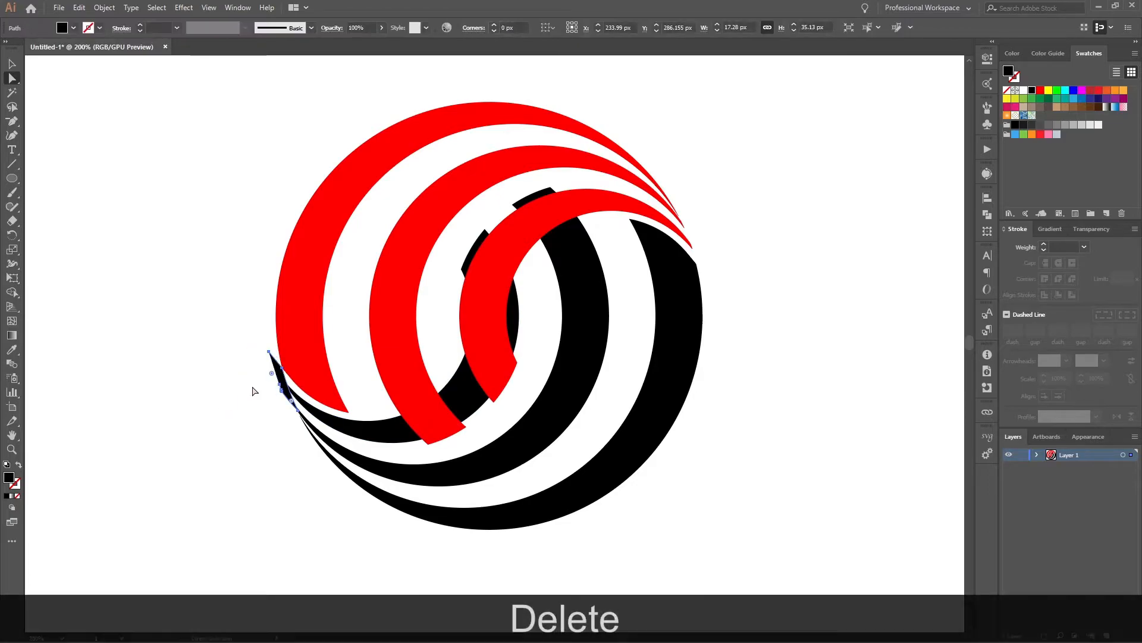
Examine the interlaced red and black circle design as a whole at several zoom levels.
scroll(271, 435, down, 3)
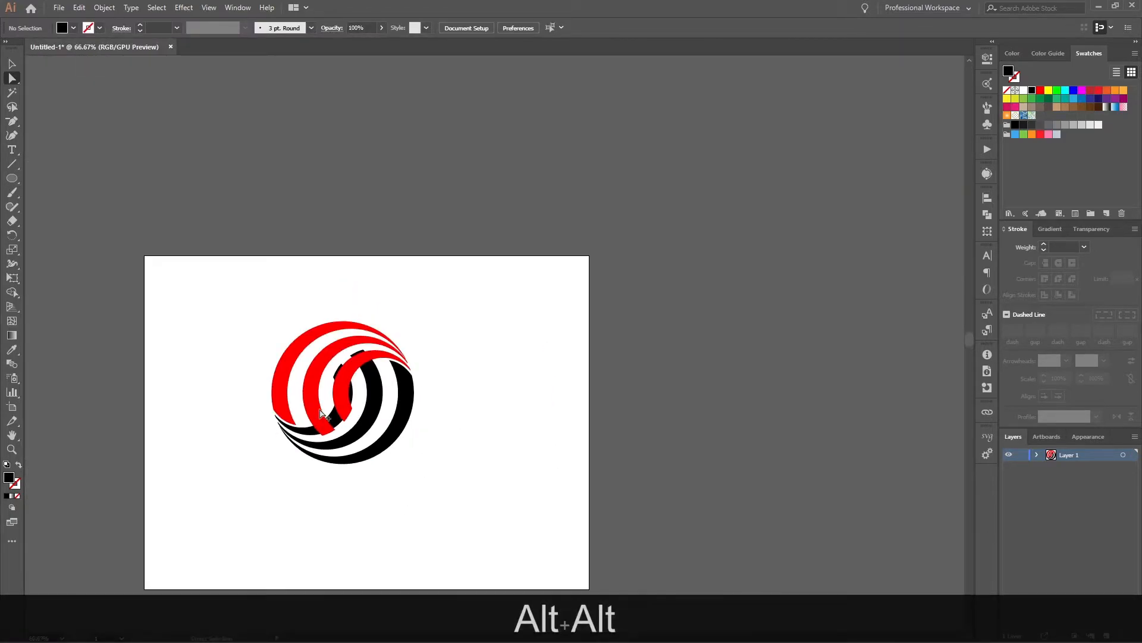
scroll(325, 415, up, 3)
scroll(413, 430, down, 3)
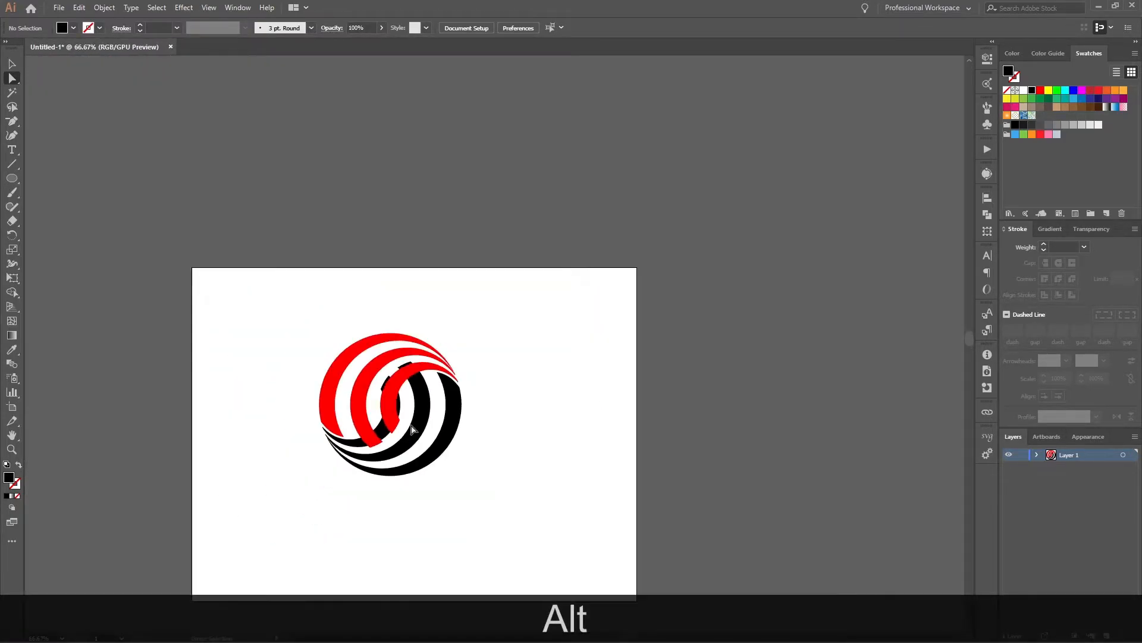
scroll(439, 396, up, 2)
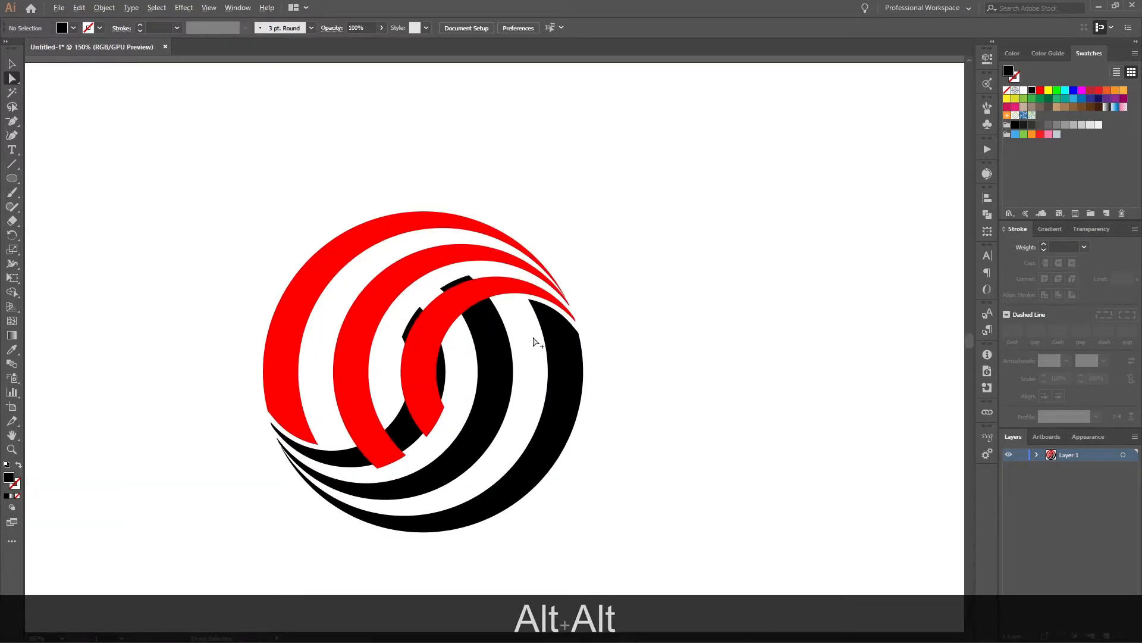
scroll(536, 327, down, 2)
drag(580, 256, 283, 486)
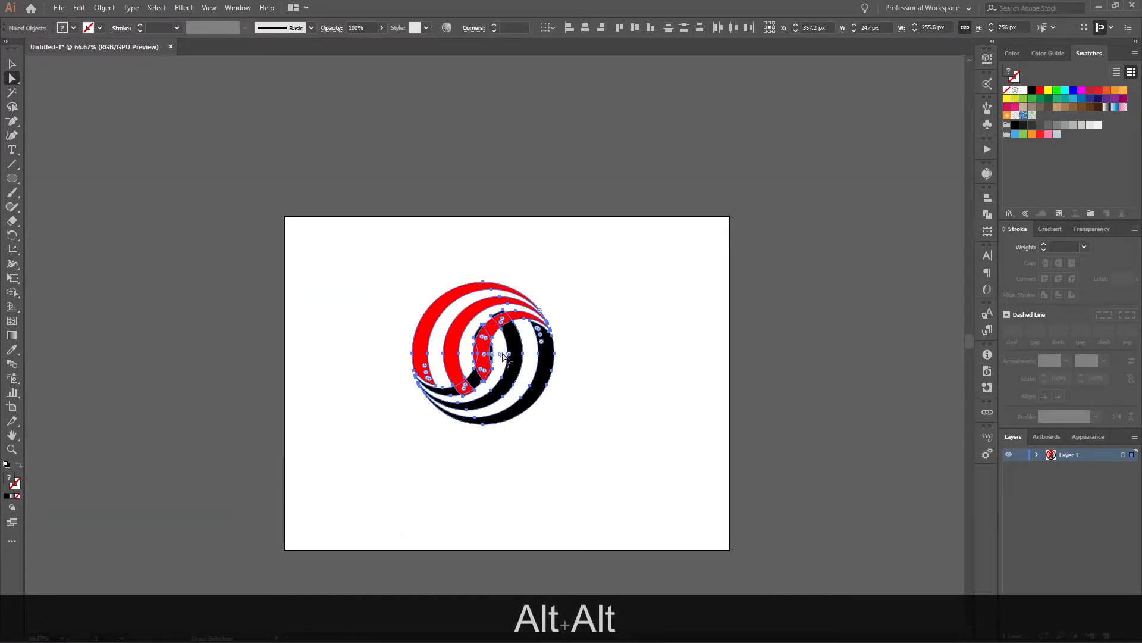
click(607, 388)
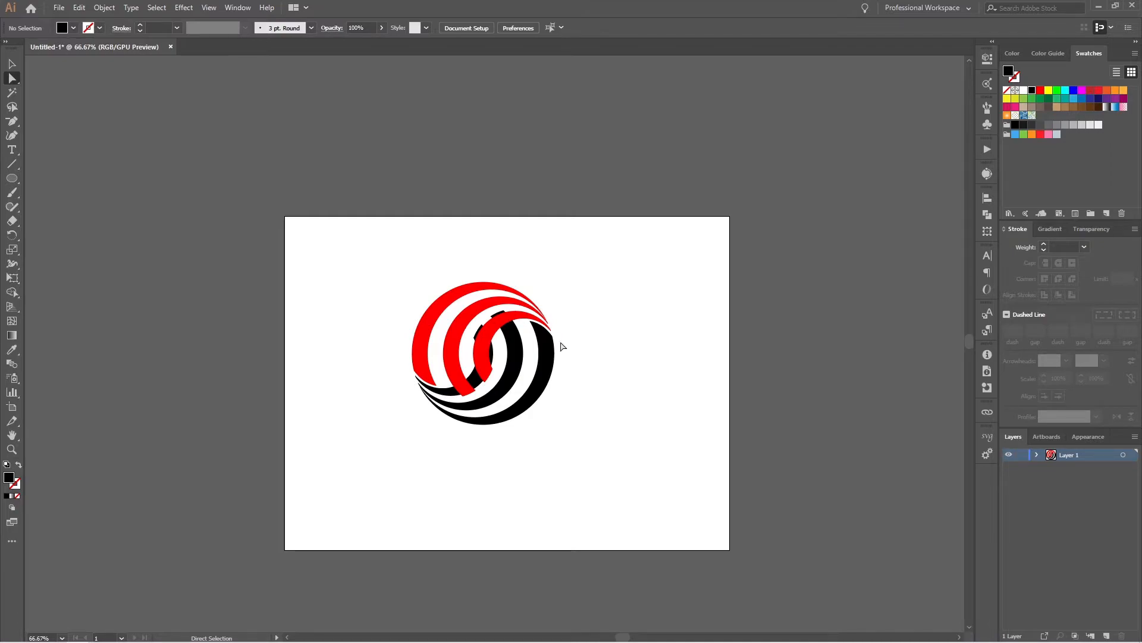
drag(580, 259, 316, 462)
click(558, 459)
Delete the whole interlaced design from the artboard.
click(19, 65)
drag(608, 257, 345, 479)
key(Delete)
Draw a circle about 376 px in diameter with a 1 pt black stroke and no fill, and move it near the artboard's centre.
click(12, 178)
drag(463, 336, 569, 397)
key(shift+x)
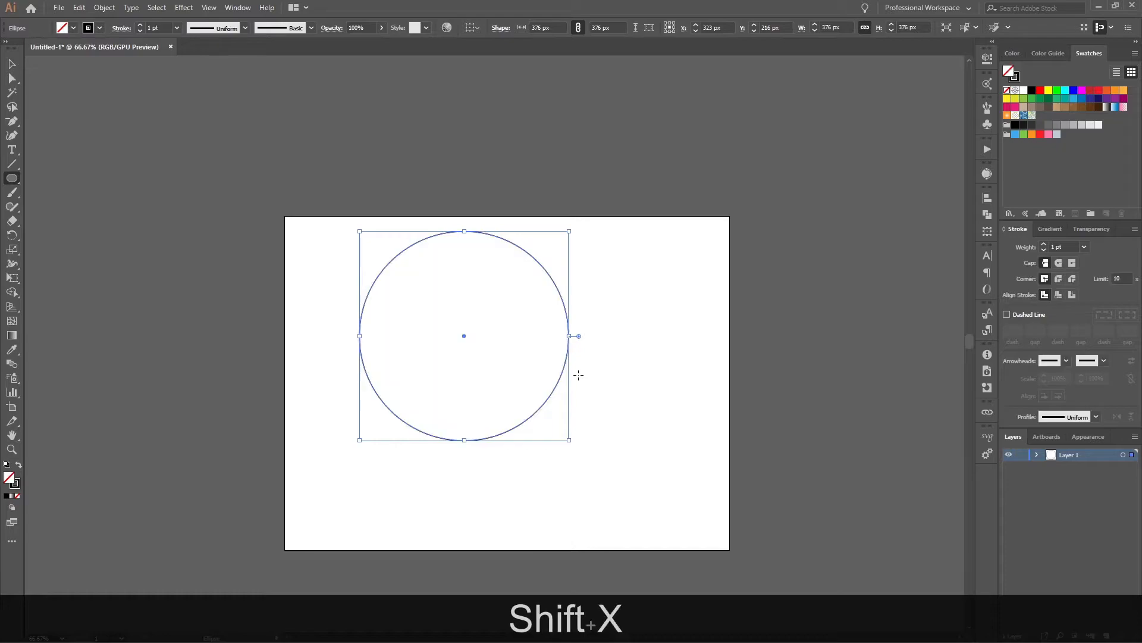
scroll(575, 373, up, 2)
key(v)
click(643, 379)
click(532, 390)
drag(530, 387, 610, 427)
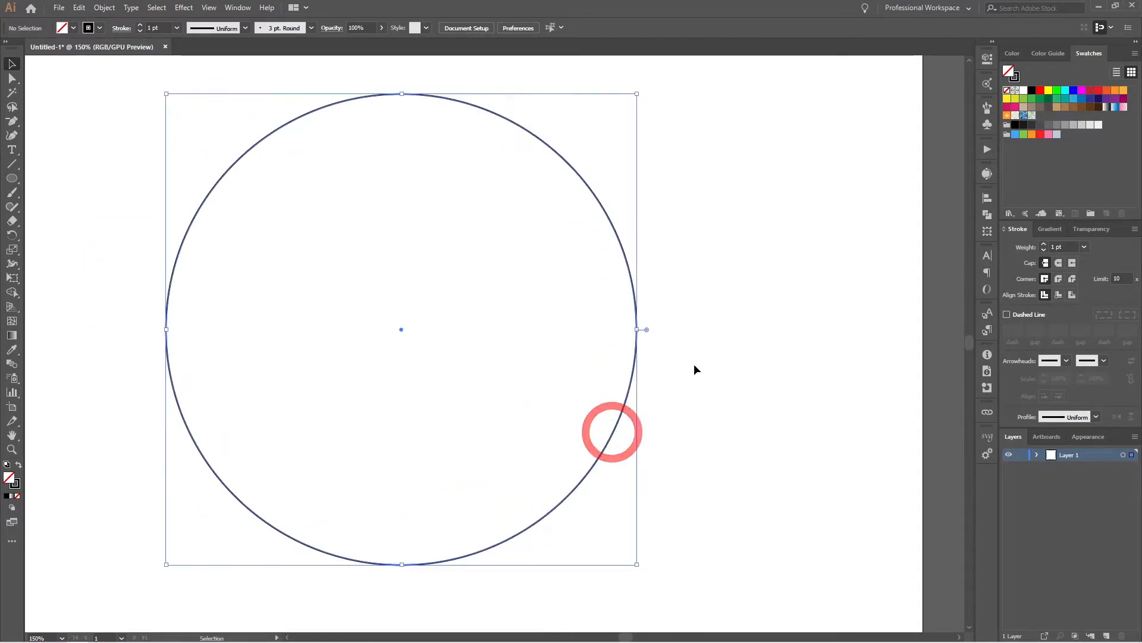
Record a new action in Default Actions that offsets the circle by -8 px with Miter joins and a miter limit of 9.
click(988, 153)
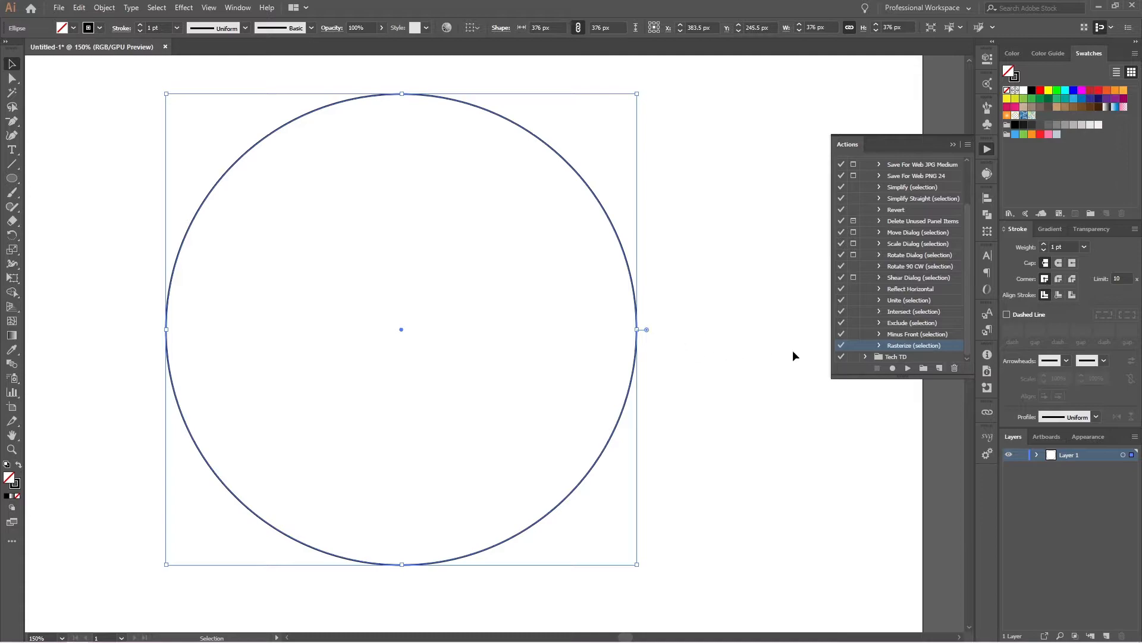
click(939, 369)
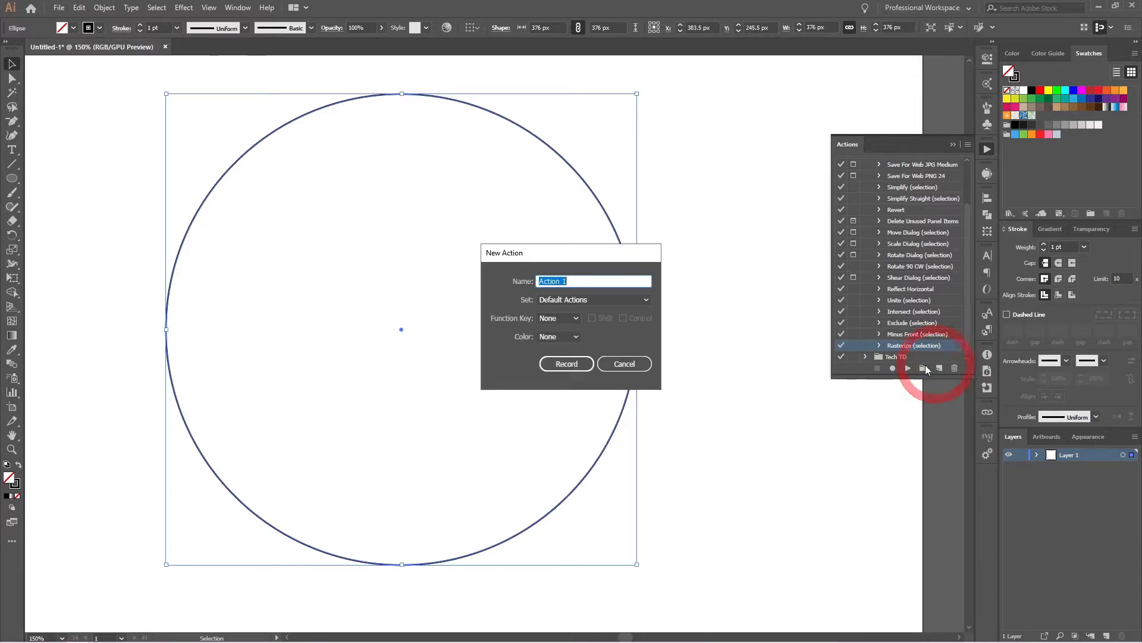
click(567, 364)
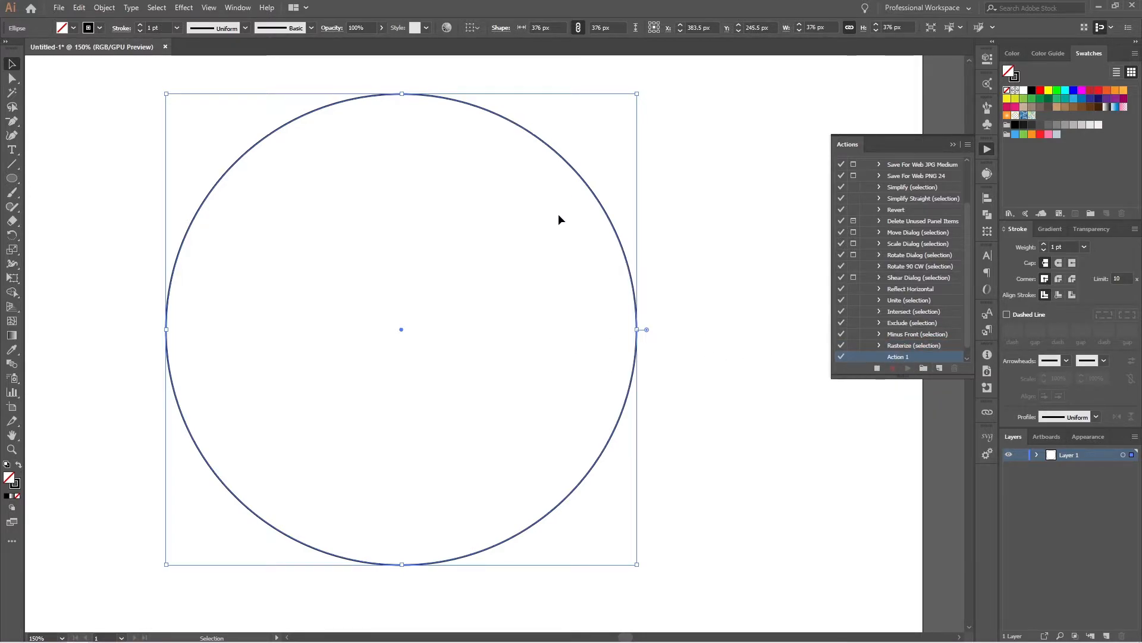
key(ctrl+shift+Page_Up)
click(806, 207)
scroll(850, 144, down, 11)
scroll(851, 143, down, 2)
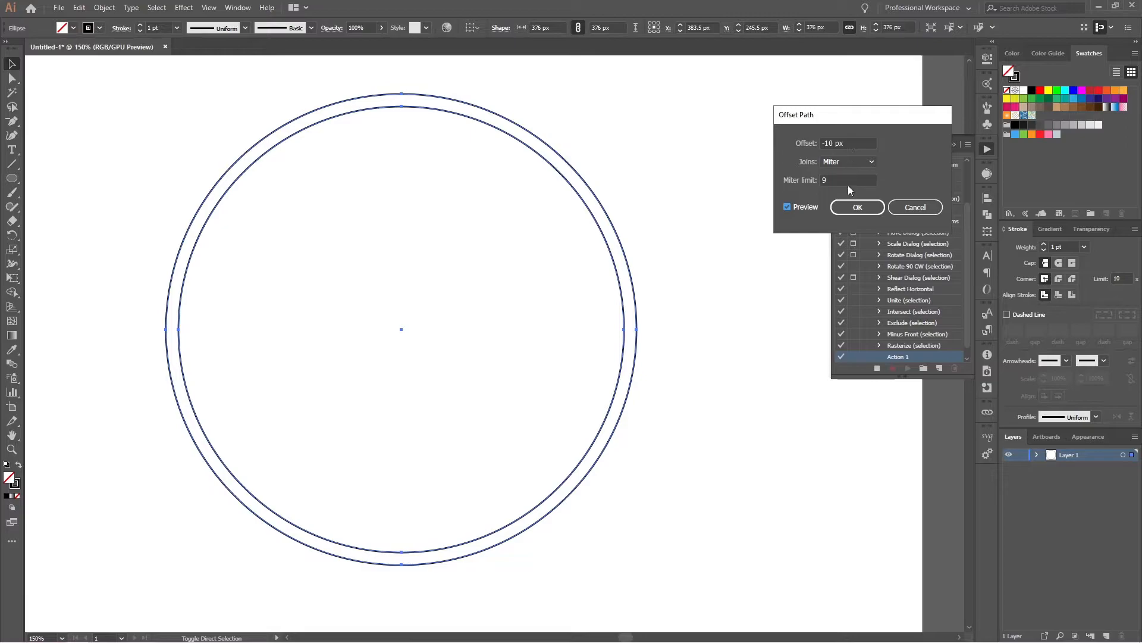
scroll(860, 142, up, 2)
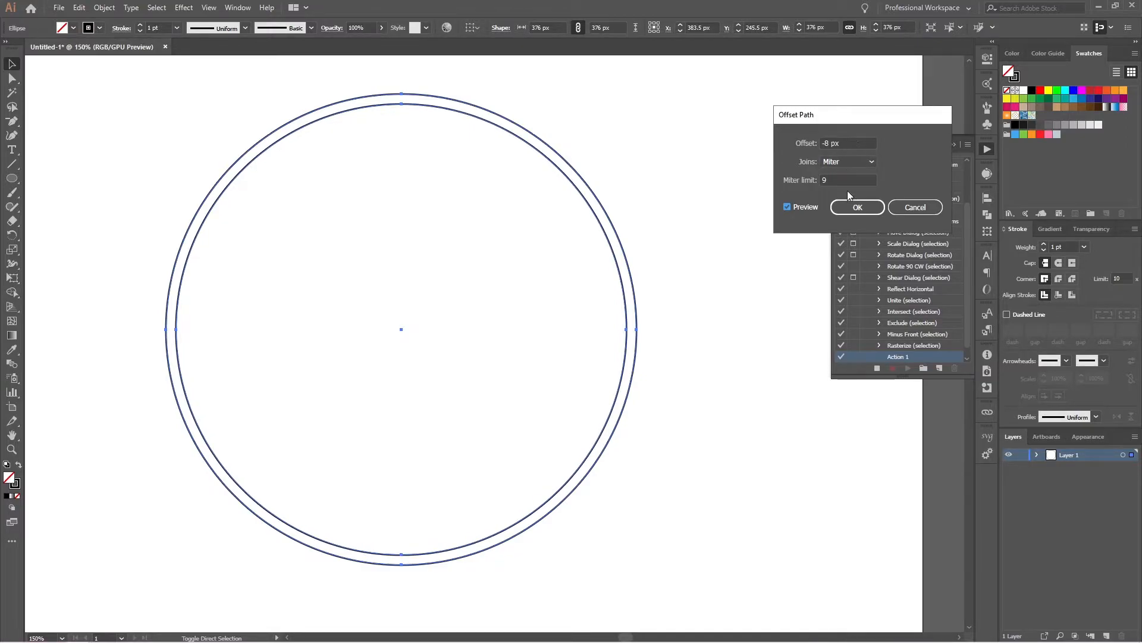
click(851, 207)
click(877, 367)
Play the recorded offset action four times to add four more concentric circles inside.
click(909, 368)
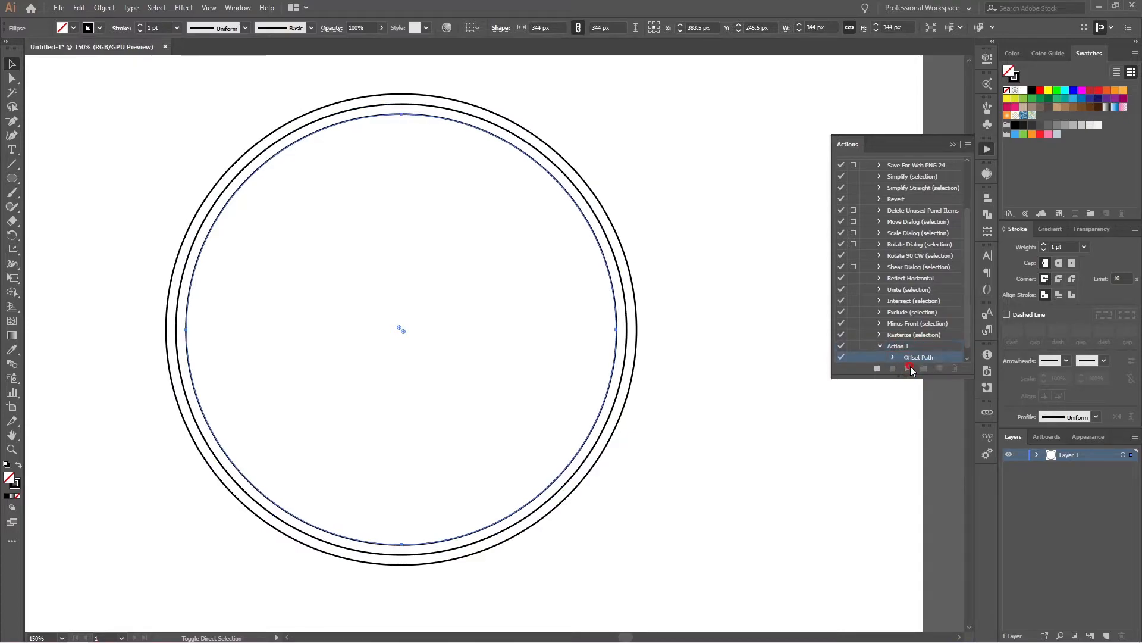
click(911, 366)
click(910, 366)
click(910, 366)
Align all six circles to their left edges and deselect them.
drag(667, 170, 531, 334)
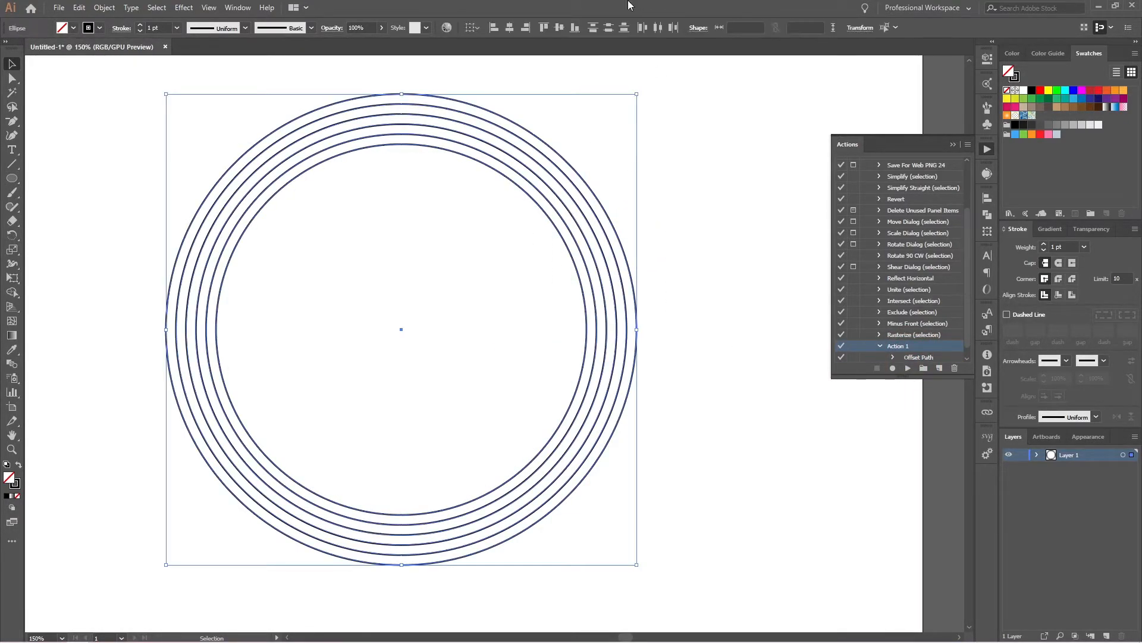
click(493, 28)
click(720, 275)
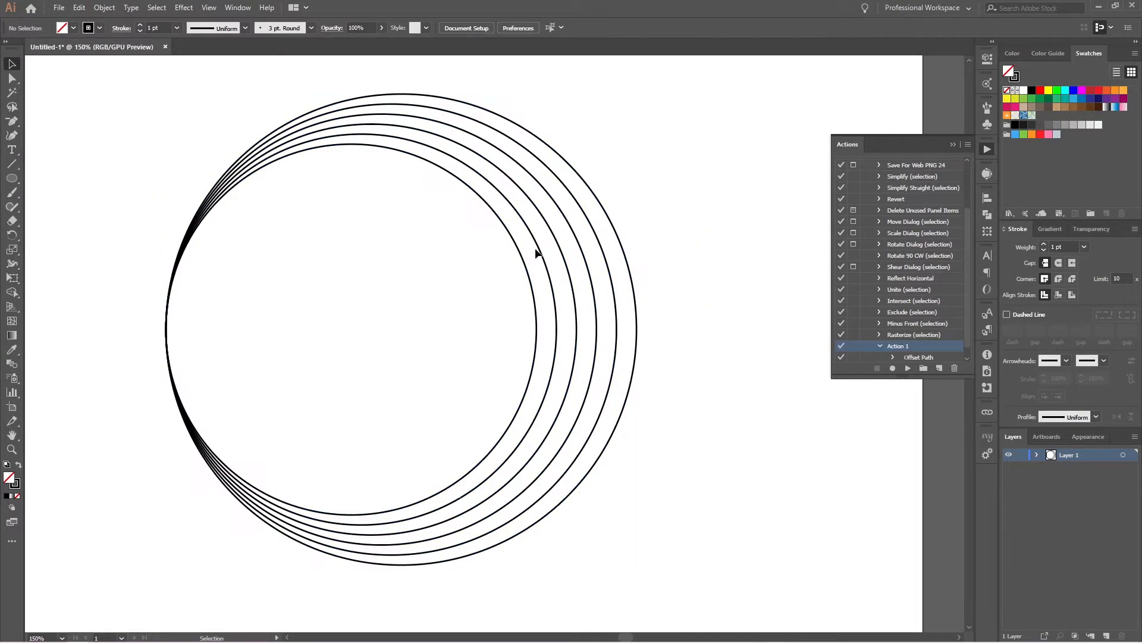
Nudge the outermost circle 2 px to the right, and the two outermost circles together another 2 px.
click(632, 289)
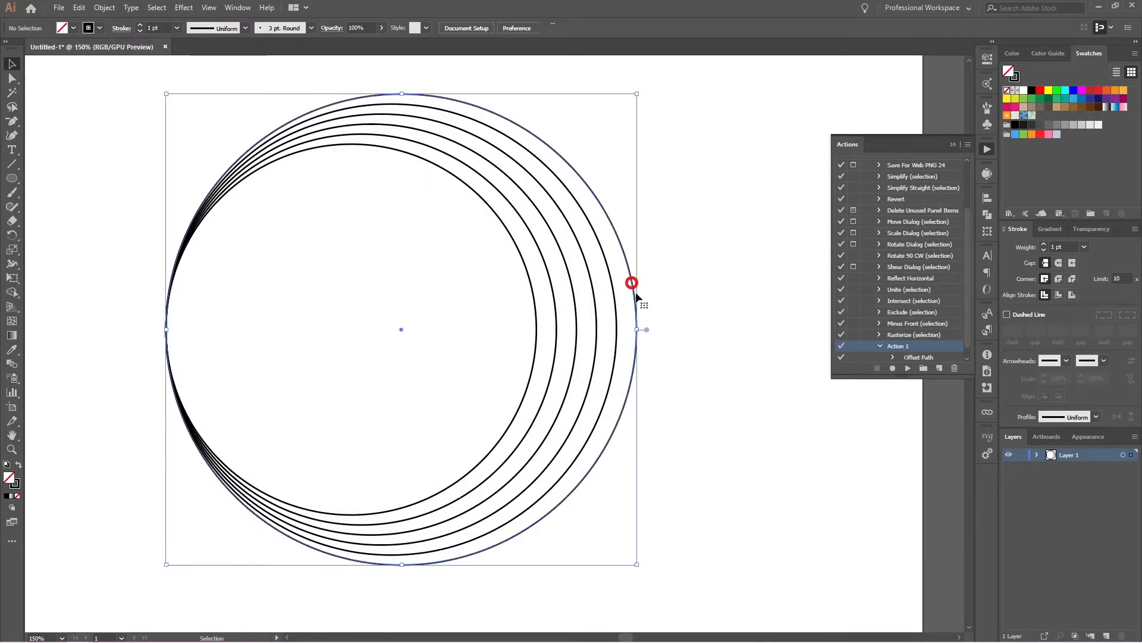
key(Right)
key(Right)
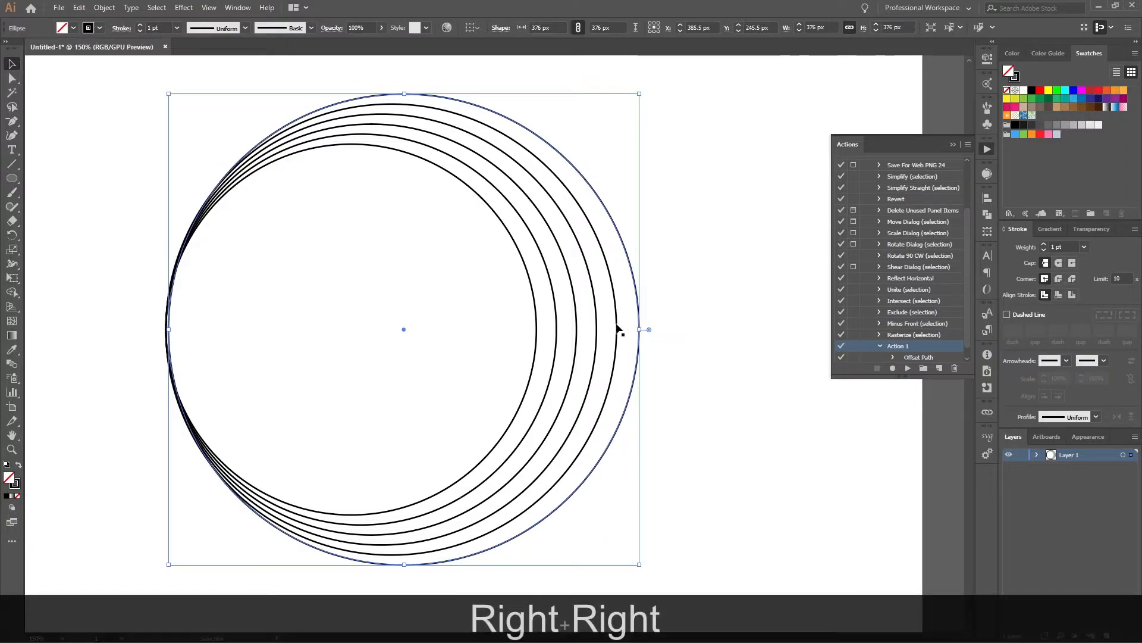
click(616, 324)
click(689, 275)
drag(686, 276, 611, 321)
key(Right)
key(Right)
Nudge the outer three, outer four and outer five circles right by 2 px in turn, and deselect.
drag(686, 269, 590, 326)
key(Right)
key(Right)
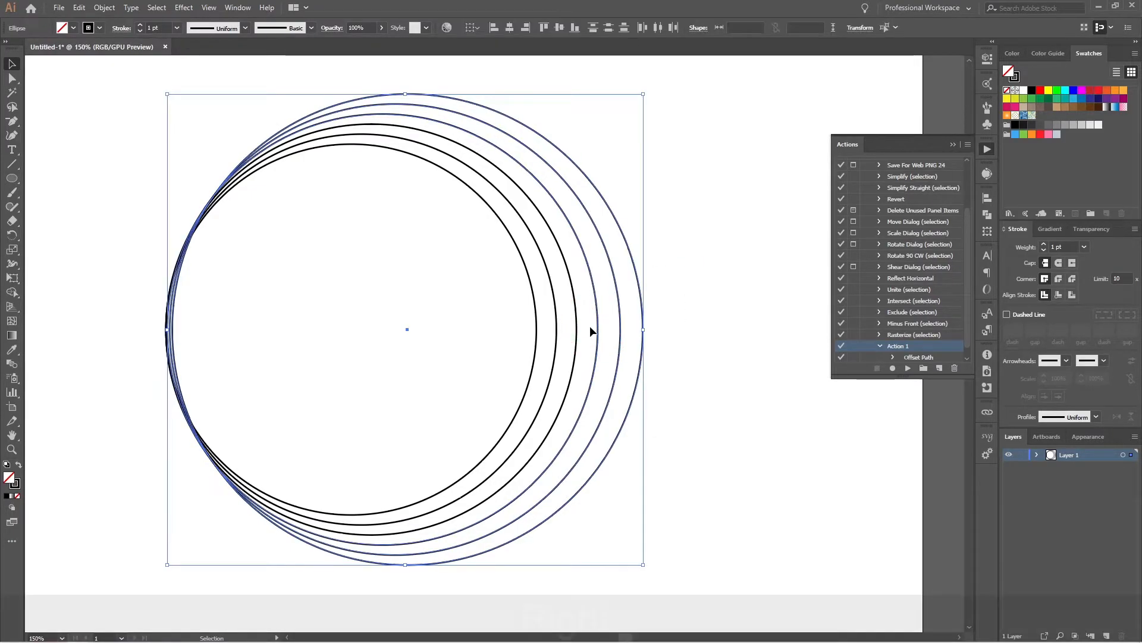
drag(697, 296, 570, 357)
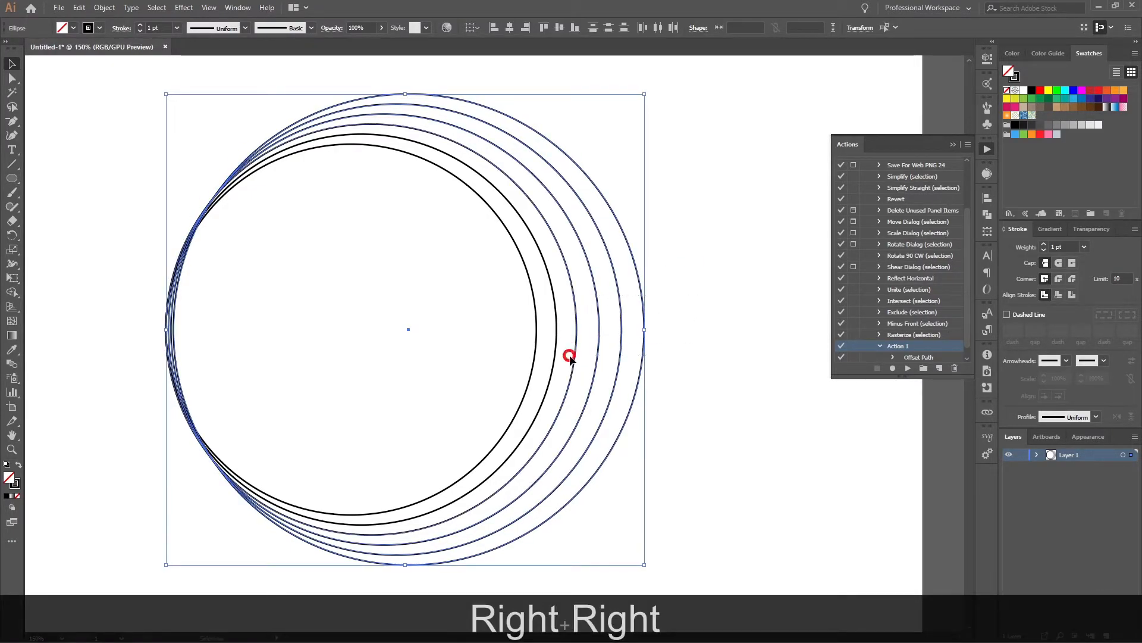
key(Right)
key(Right)
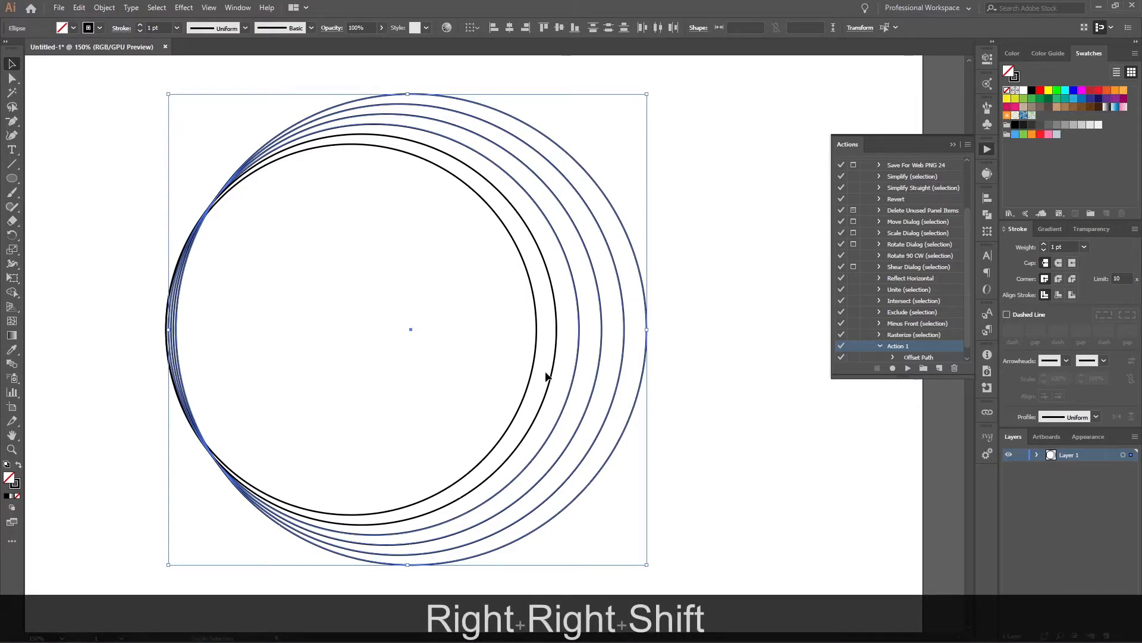
shift+click(553, 375)
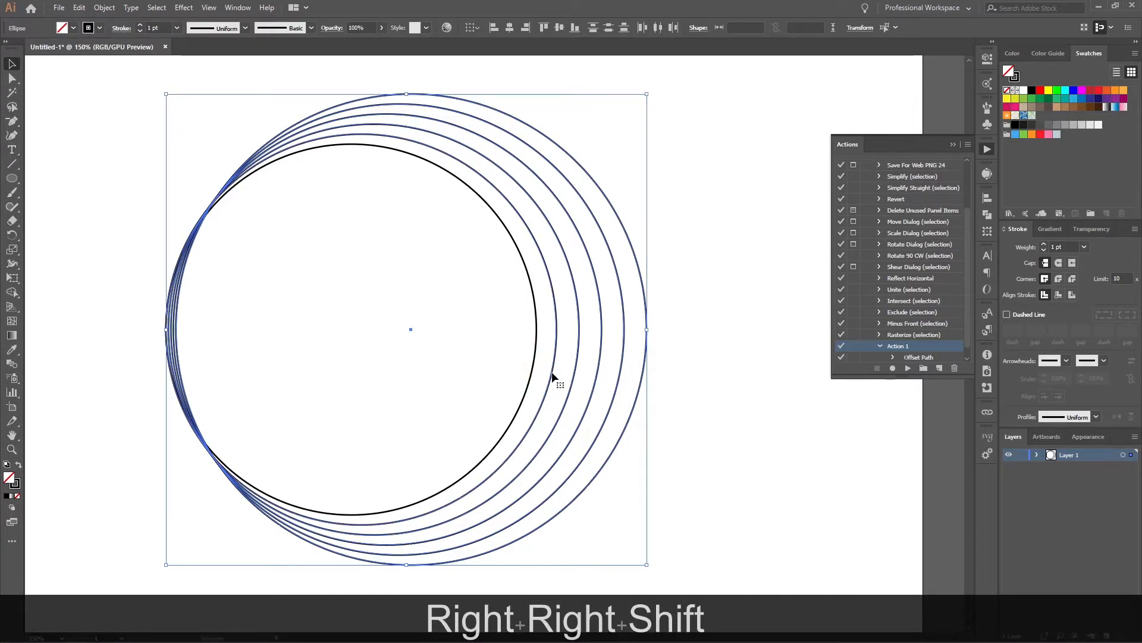
key(Right)
key(Right)
click(659, 196)
Turn three alternating bands of the circles into black-filled crescents with Shape Builder, and remove the overlapping slivers at the far left.
drag(713, 150, 522, 342)
key(shift+m)
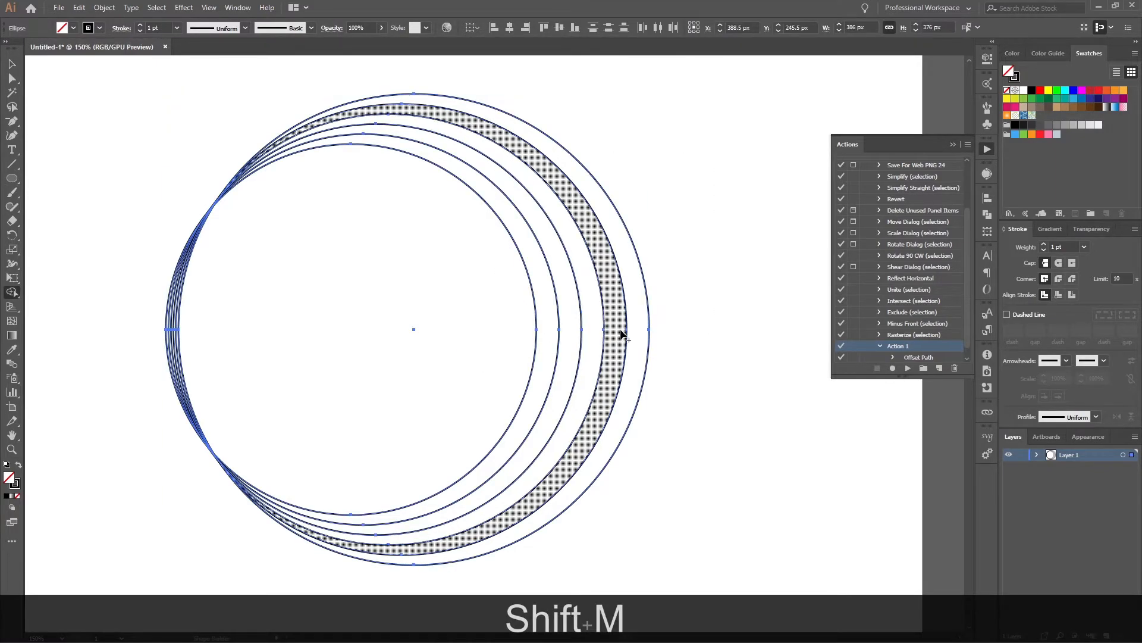
key(shift+x)
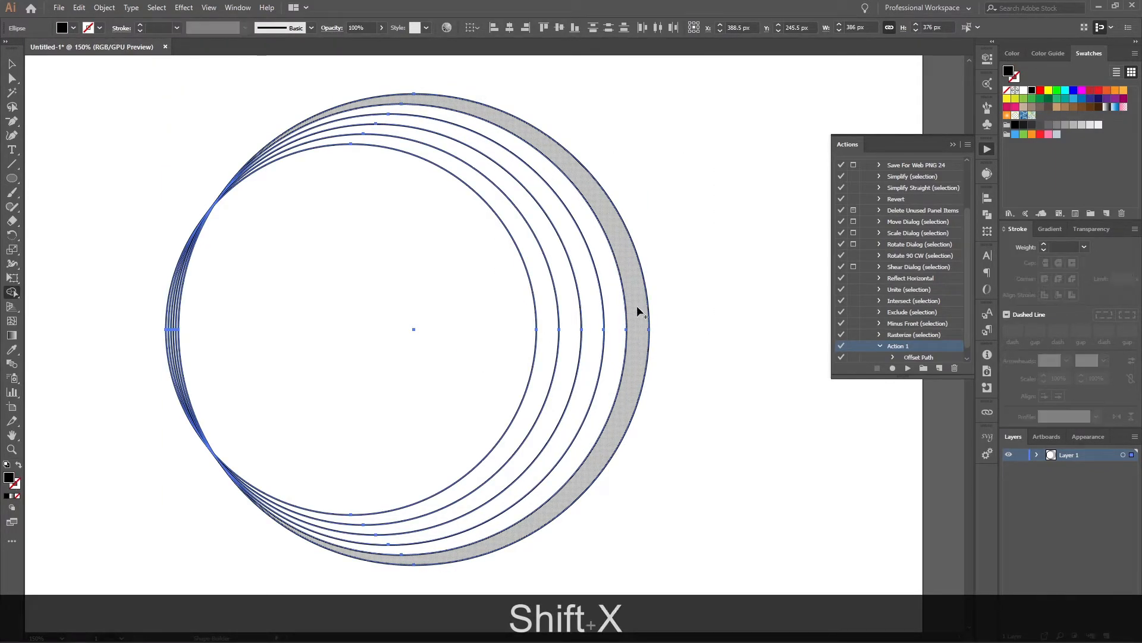
click(637, 311)
click(596, 319)
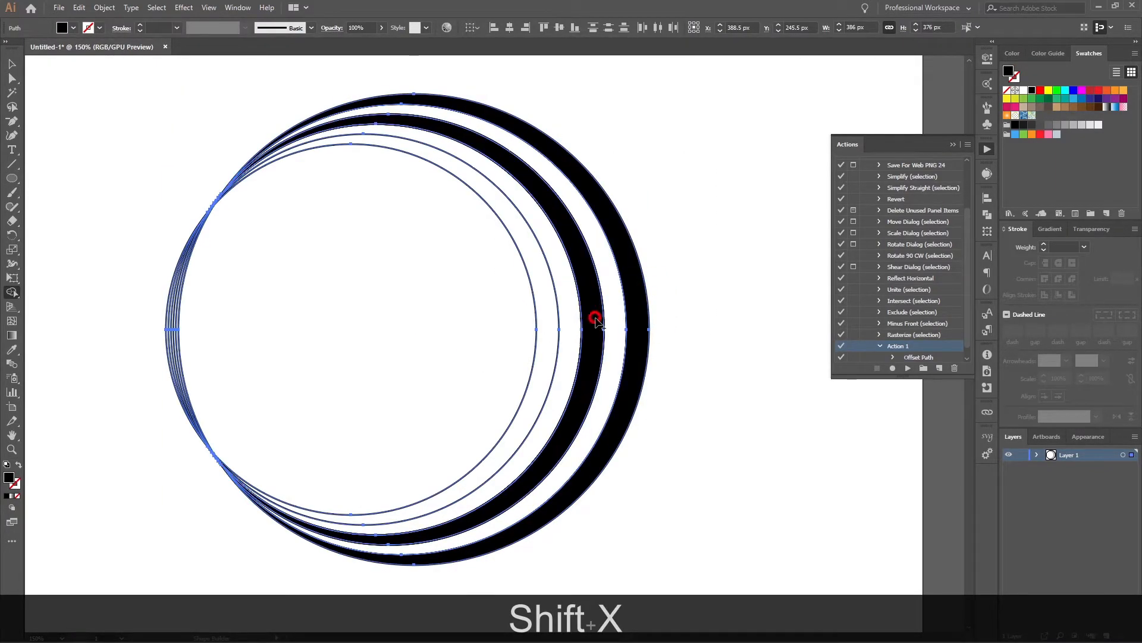
click(553, 322)
mouse_move(227, 220)
mouse_down()
mouse_move(162, 240)
mouse_move(136, 369)
mouse_up()
key(v)
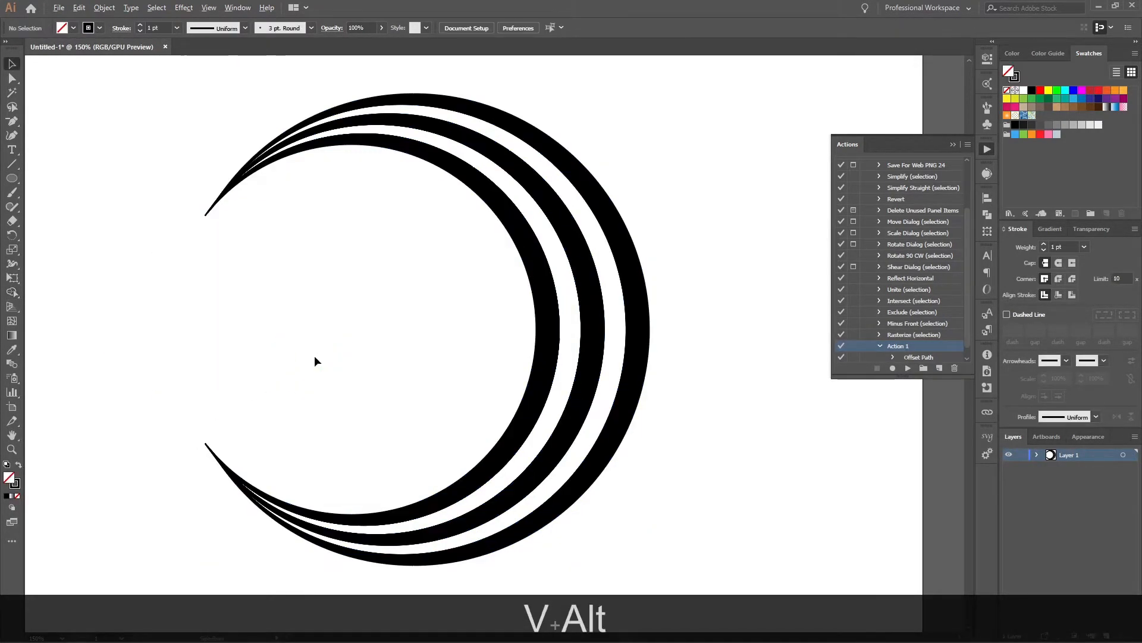
Set the stroke of all the crescents and remaining circle pieces to None, and deselect.
scroll(314, 355, down, 2)
drag(518, 229, 256, 473)
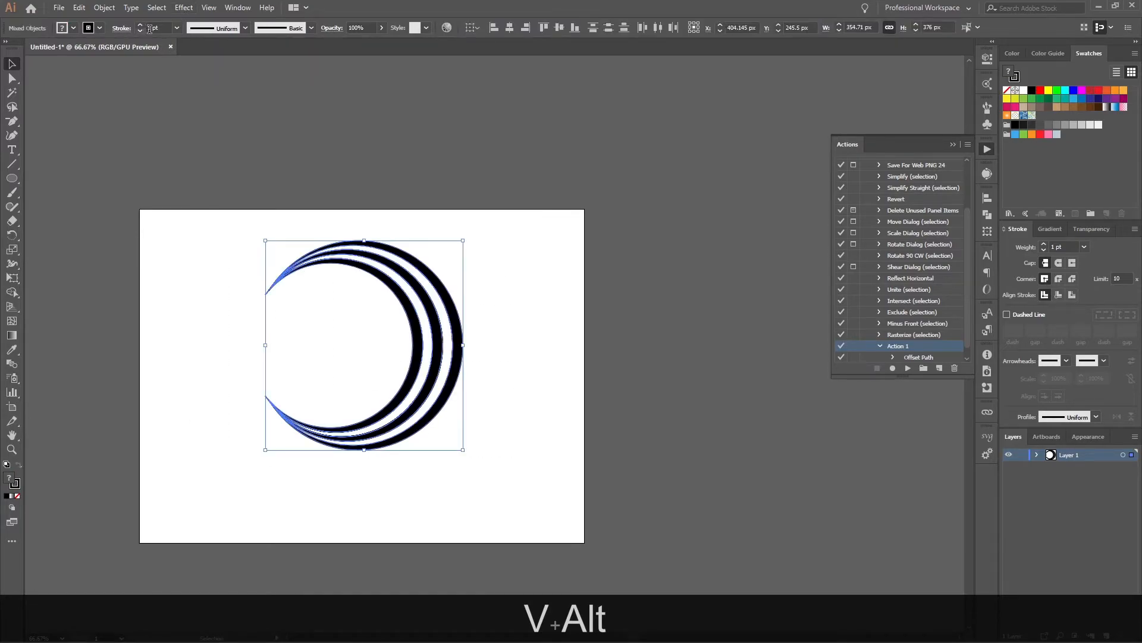
click(99, 28)
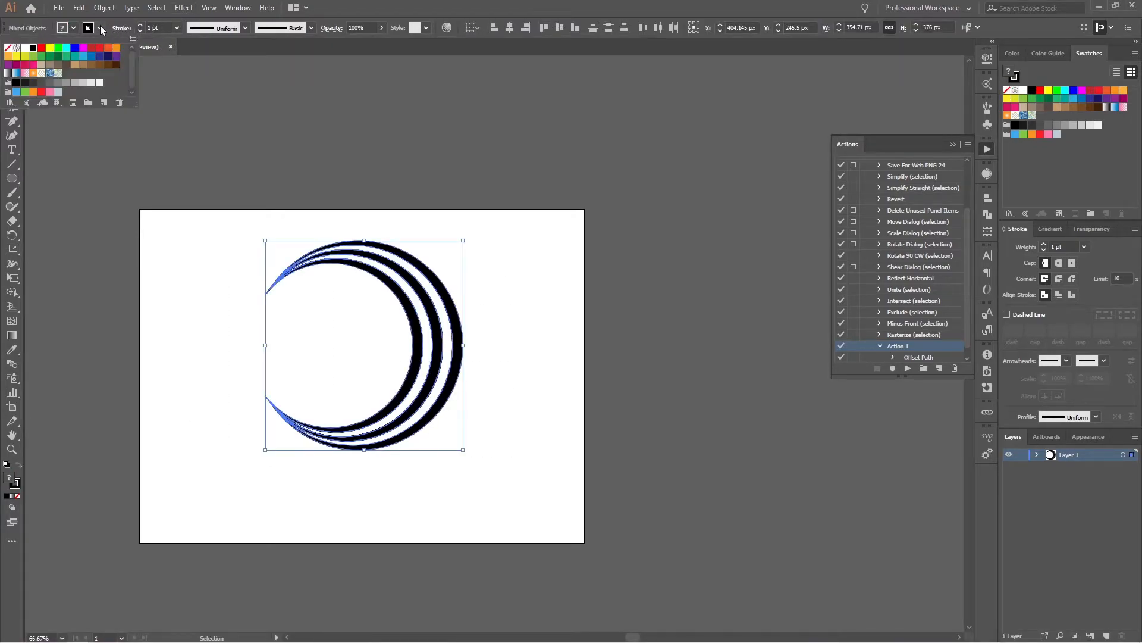
click(8, 48)
click(466, 249)
Delete the small leftover fragments at the pointed tips of the crescents.
scroll(284, 283, up, 3)
click(316, 337)
scroll(292, 334, up, 2)
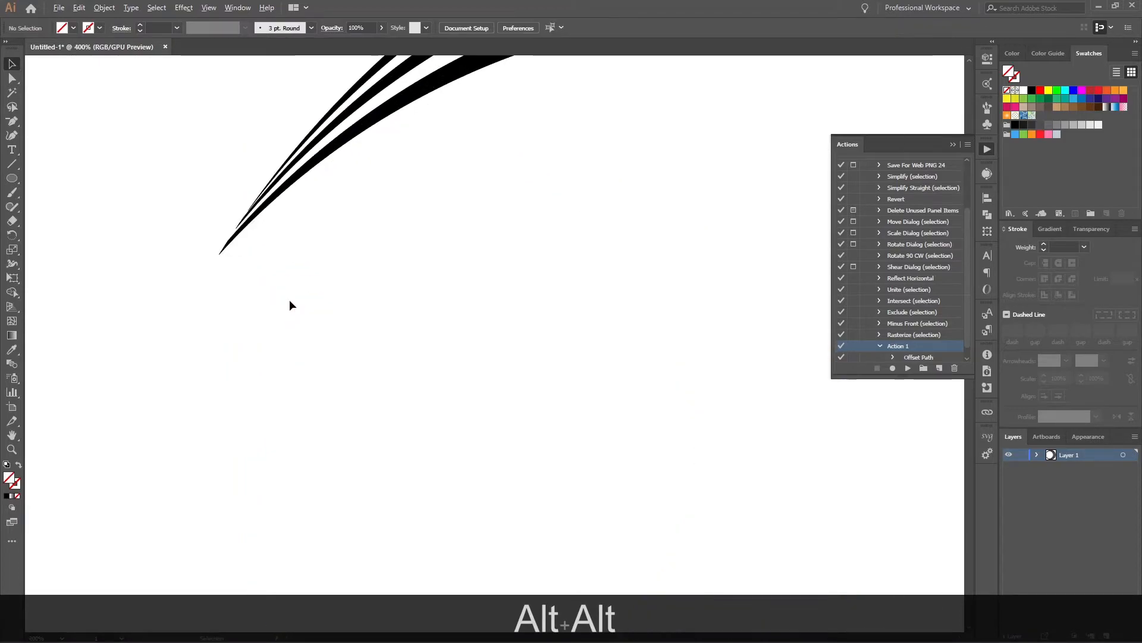
click(227, 234)
scroll(213, 296, up, 1)
click(213, 291)
scroll(213, 291, down, 4)
alt+click(213, 277)
key(Delete)
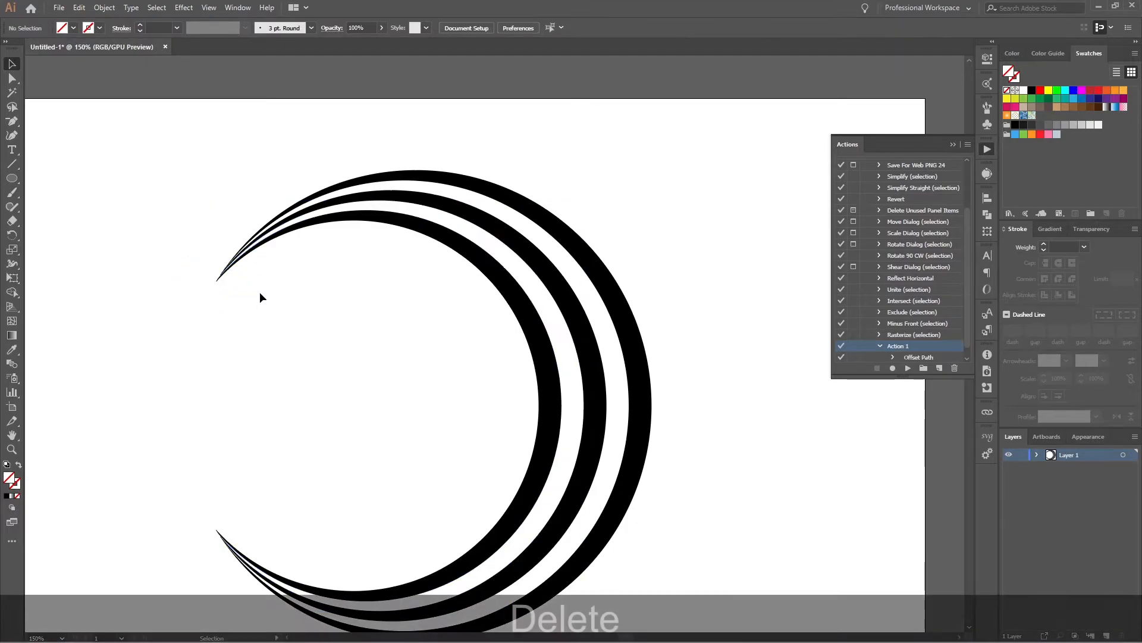
Select the three black crescents and move them together off the artboard to the upper right.
alt+click(544, 339)
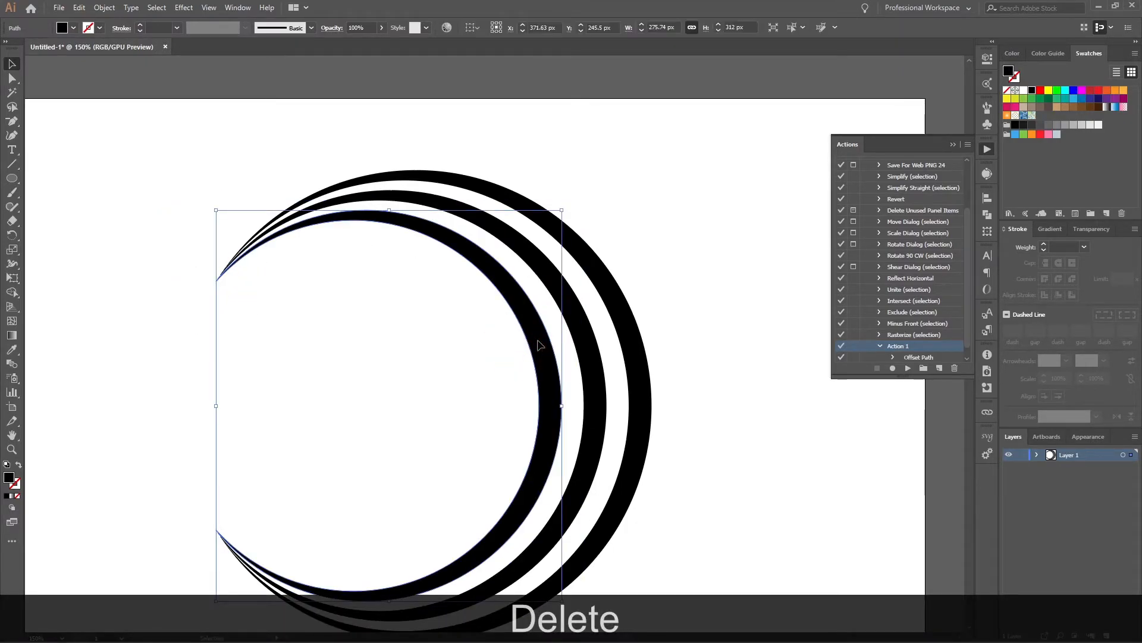
alt+shift+click(591, 339)
alt+shift+click(630, 332)
scroll(630, 331, down, 2)
drag(630, 331, 829, 130)
drag(685, 273, 221, 533)
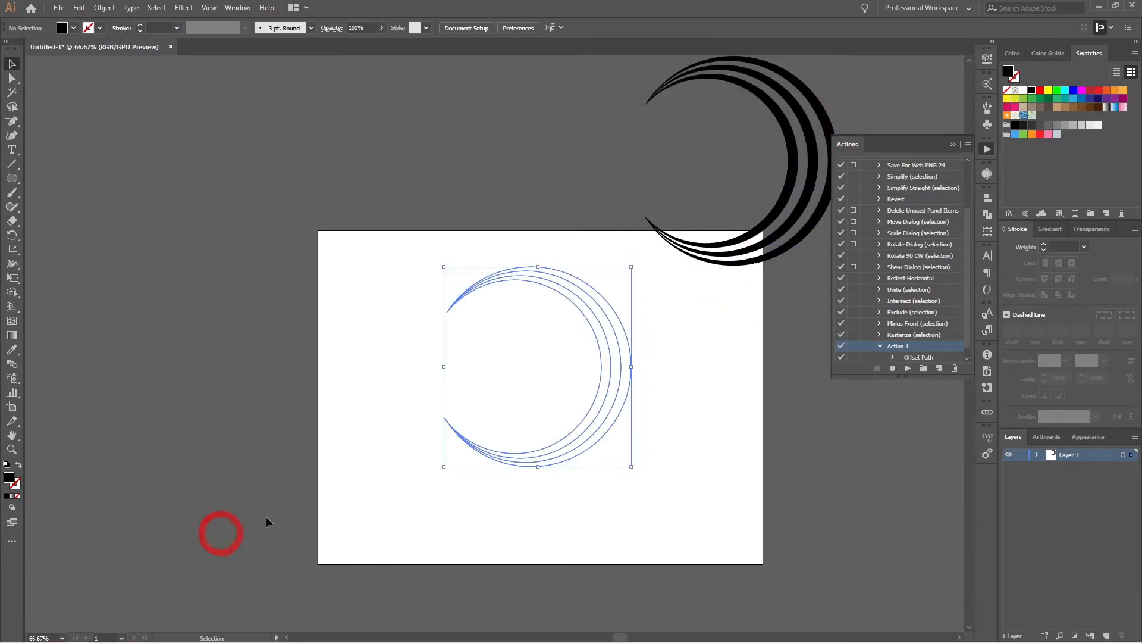
key(Delete)
click(769, 250)
drag(769, 249, 553, 455)
key(ctrl+z)
key(ctrl+z)
Delete the leftover circle pieces from the artboard.
click(684, 402)
drag(520, 416, 604, 426)
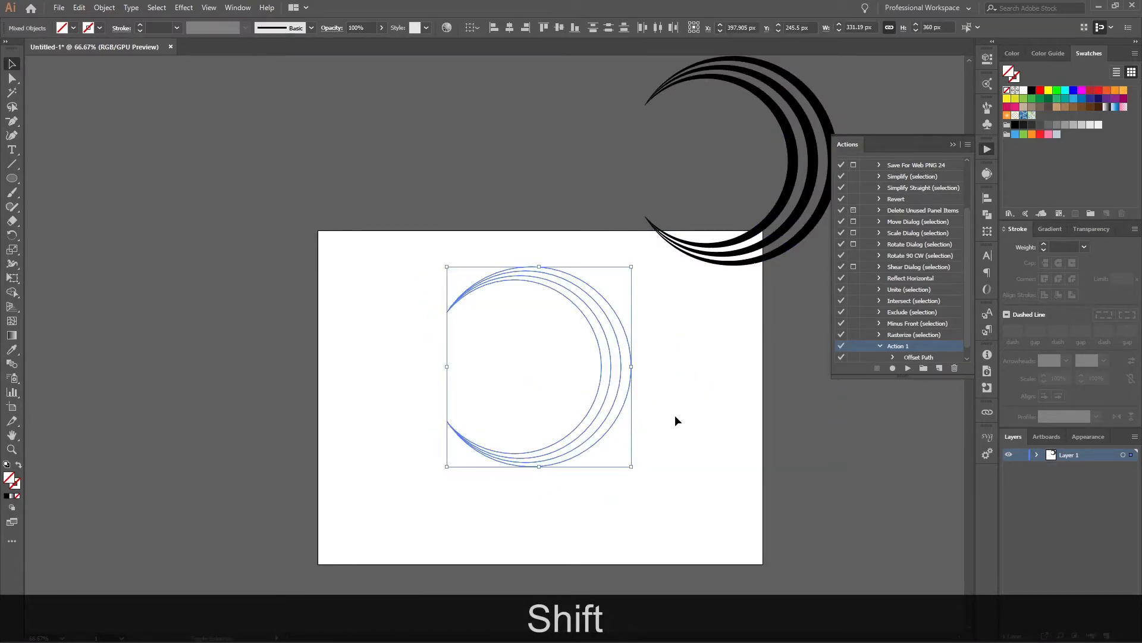
click(1031, 91)
click(756, 351)
drag(679, 310, 512, 393)
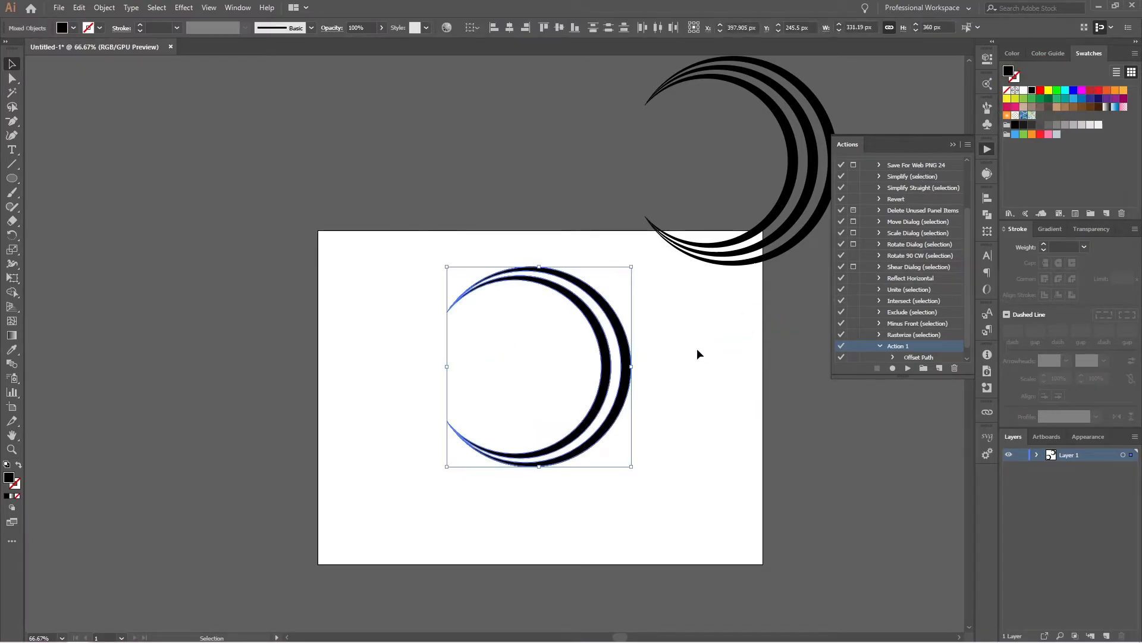
key(Delete)
Move the three black crescents back onto the artboard and group them.
click(781, 223)
drag(780, 223, 598, 446)
click(690, 328)
drag(690, 328, 527, 403)
key(ctrl+g)
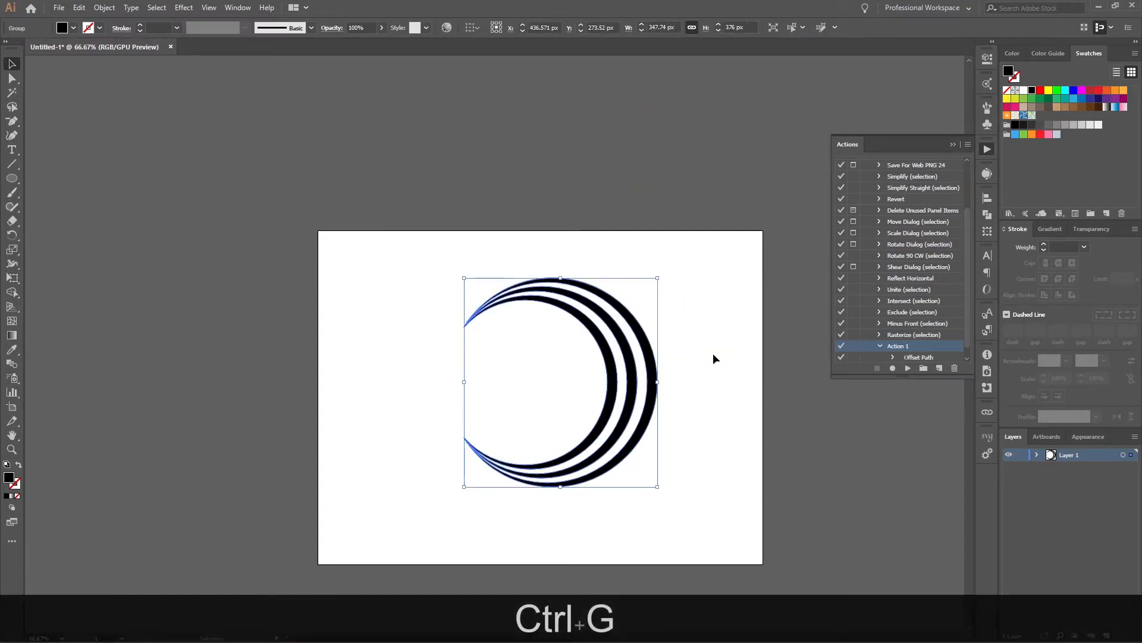
Try pasting a copy of the crescent group in front, turned to face the opposite way, and delete the copy.
key(ctrl+c)
key(ctrl+f)
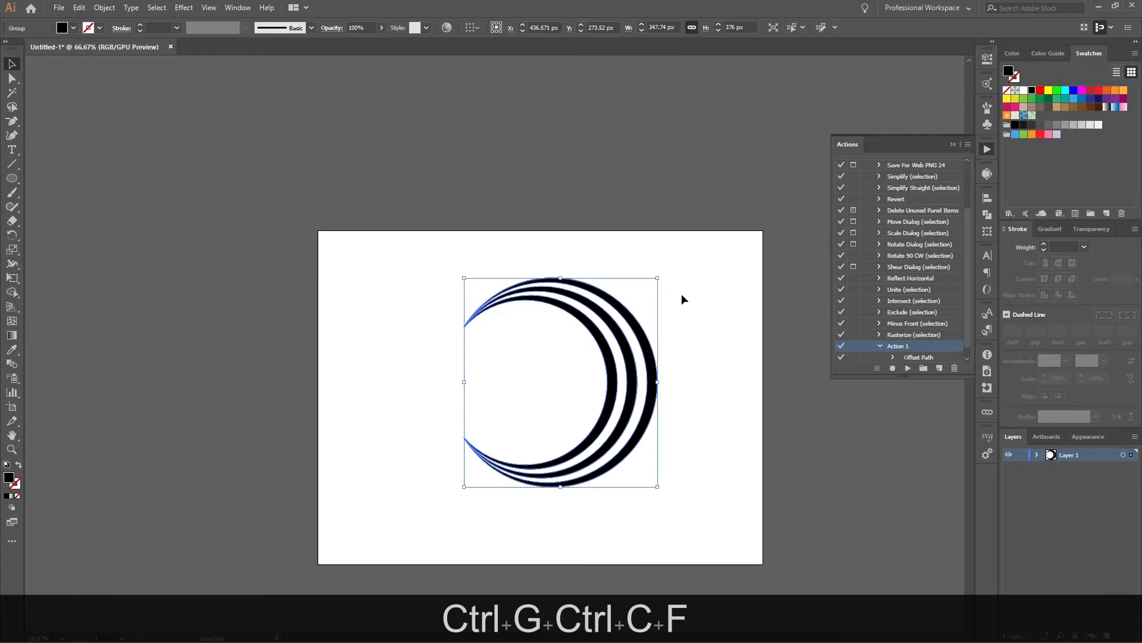
key(shift)
drag(666, 275, 451, 455)
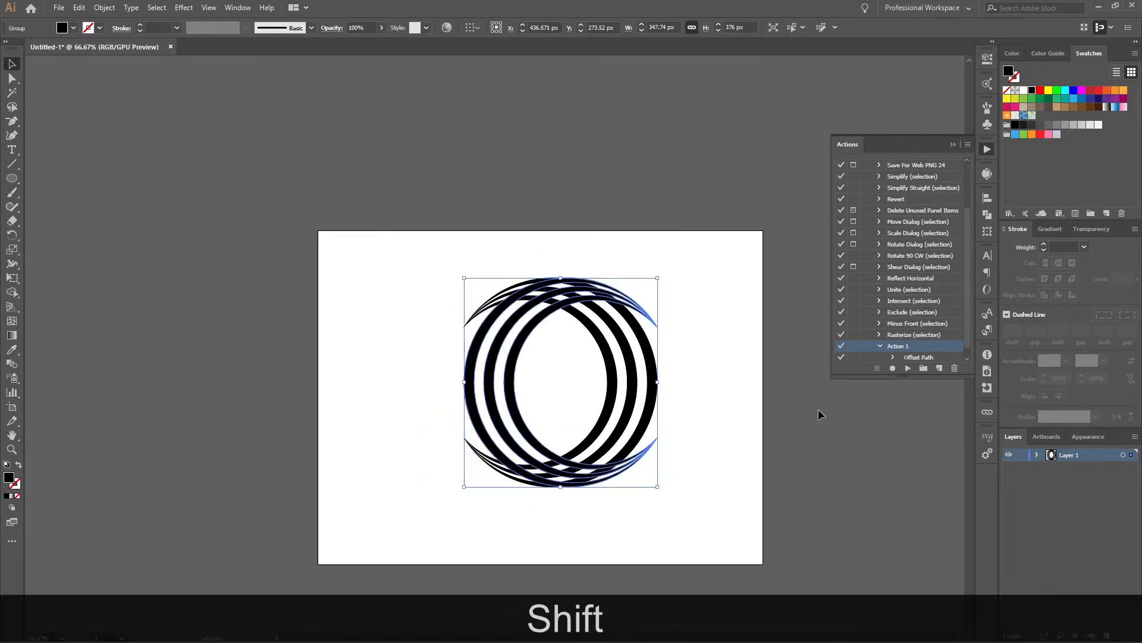
key(Delete)
Start a Transform effect on the crescent group with preview on and 2 copies.
click(524, 418)
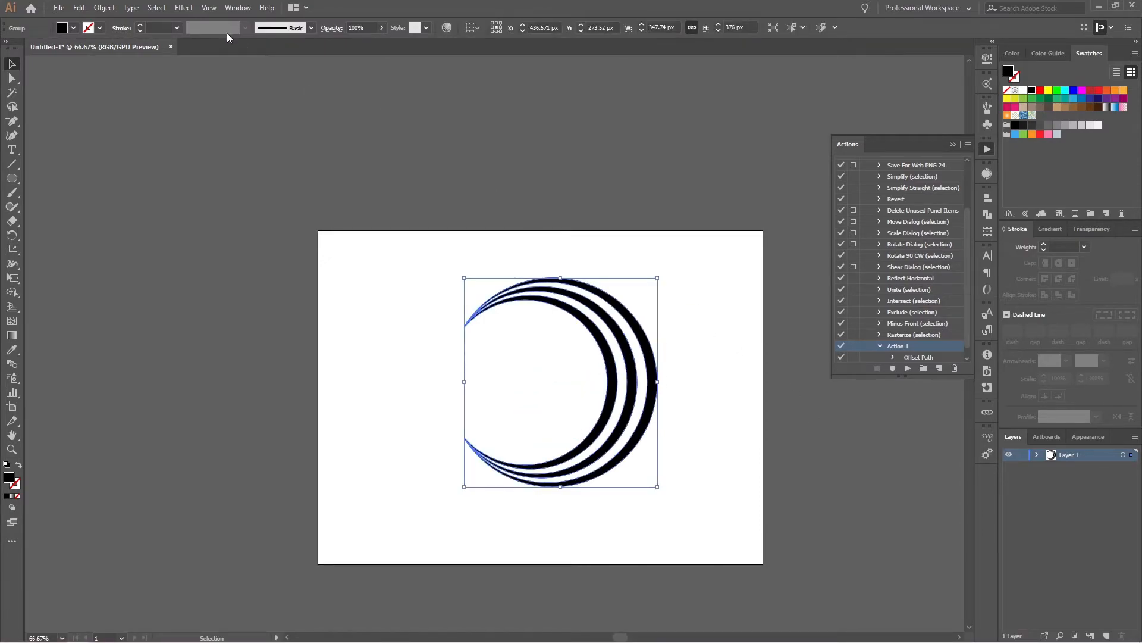
click(183, 8)
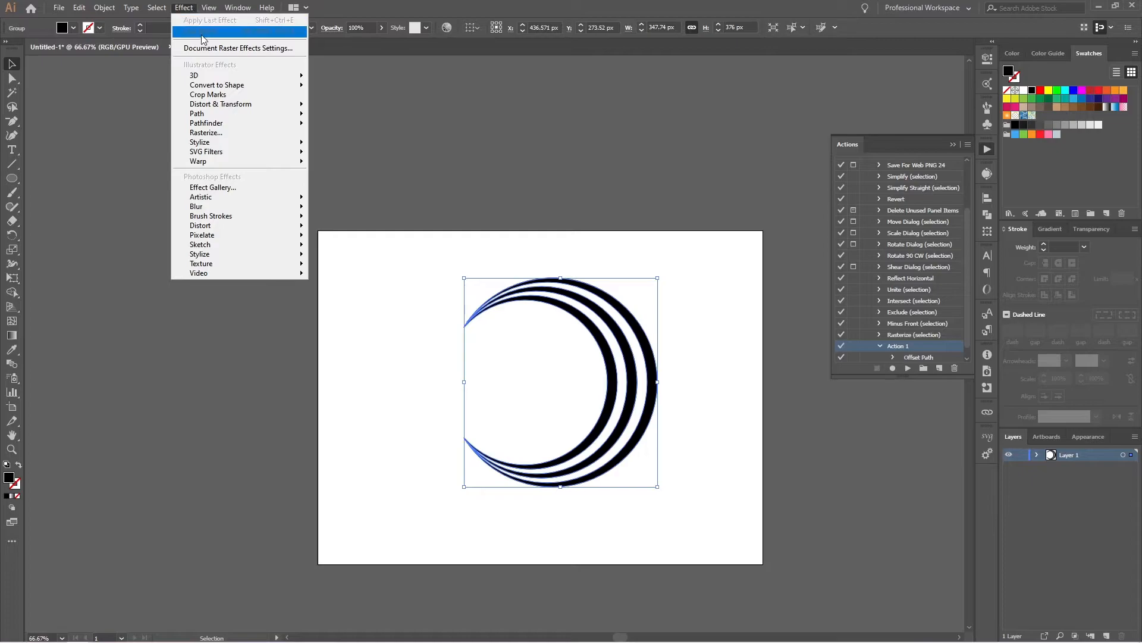
mouse_move(227, 104)
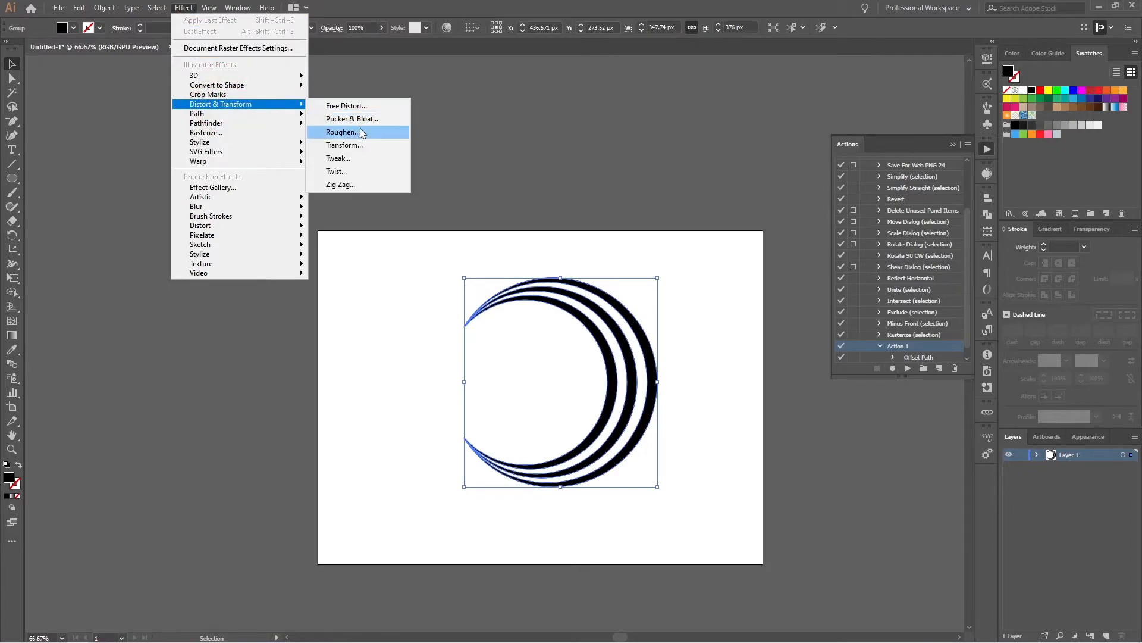
click(345, 146)
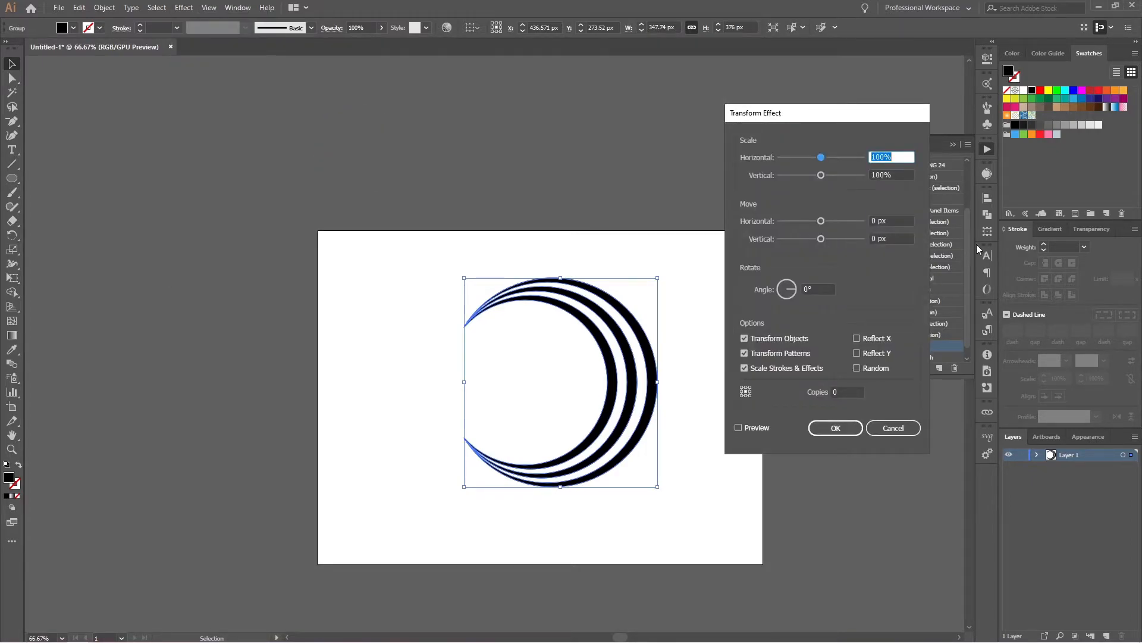
click(765, 428)
click(852, 390)
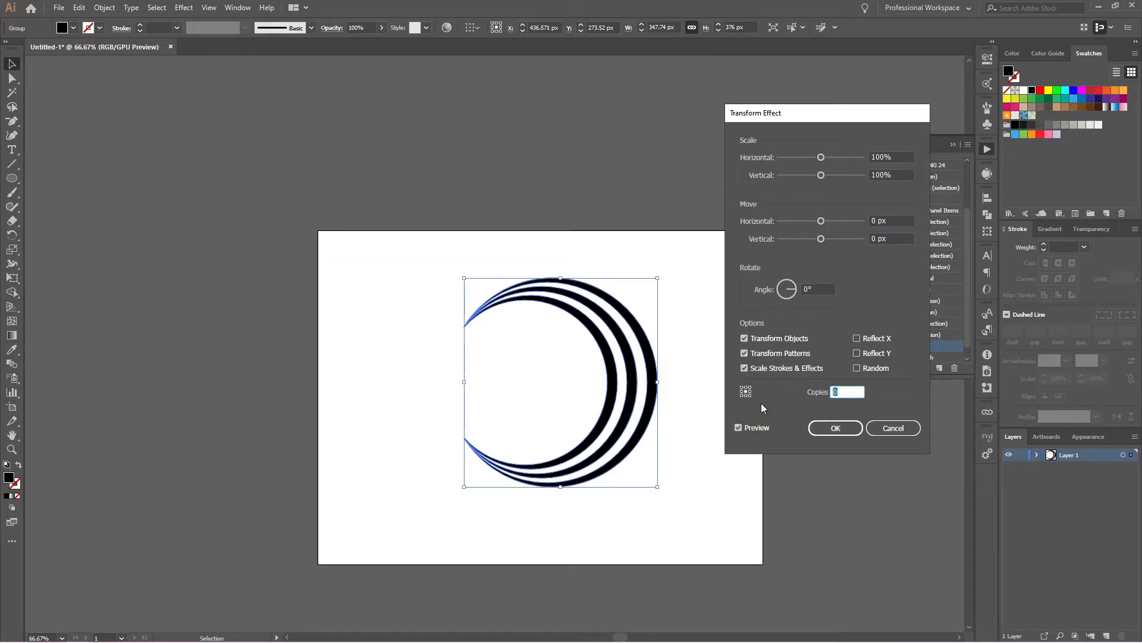
text(2)
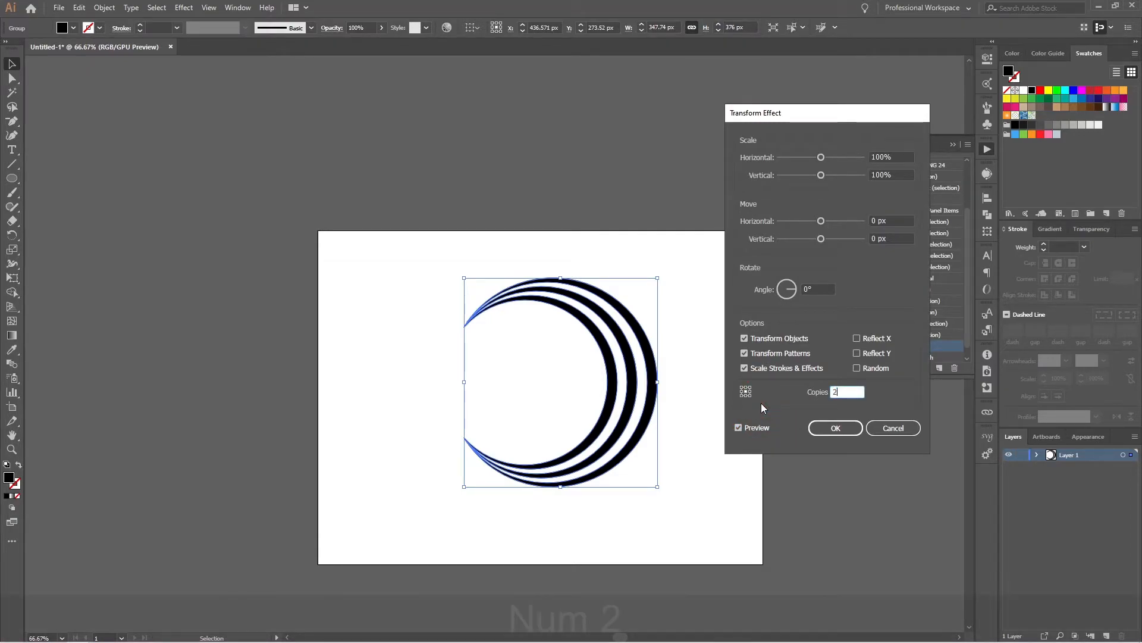
key(Tab)
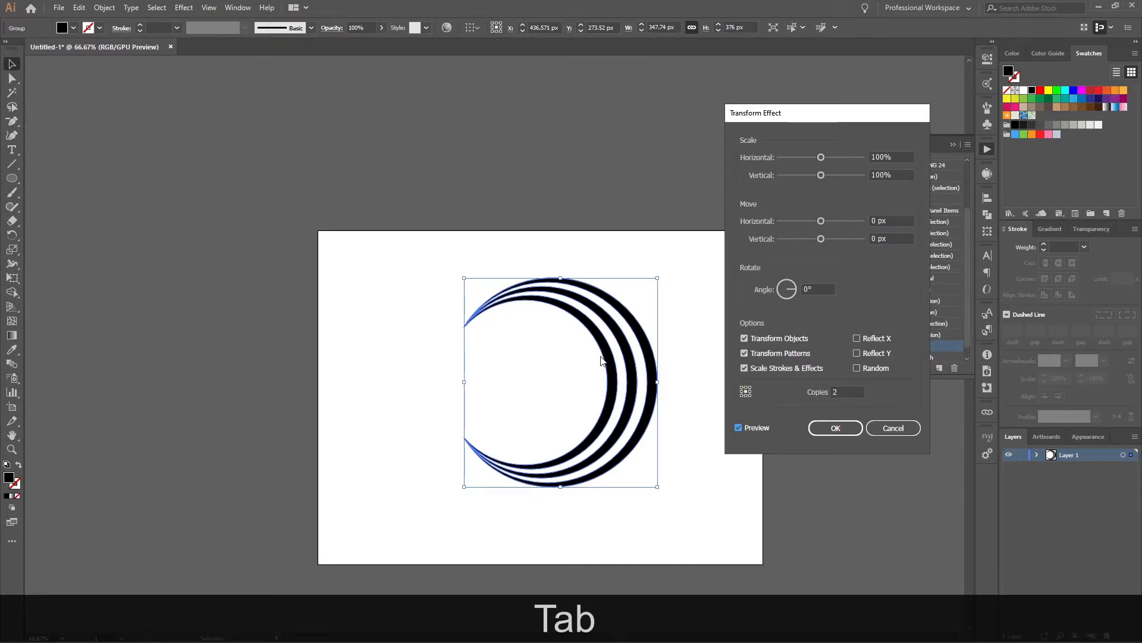
Set the Transform effect's rotation angle to 360/3.
click(776, 291)
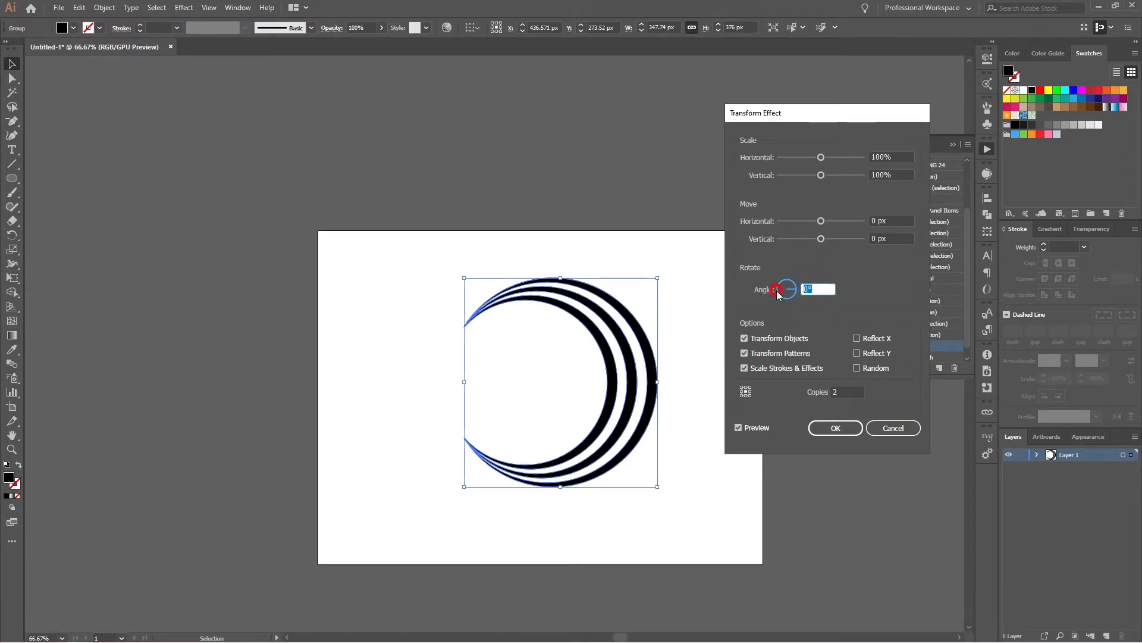
text(360/)
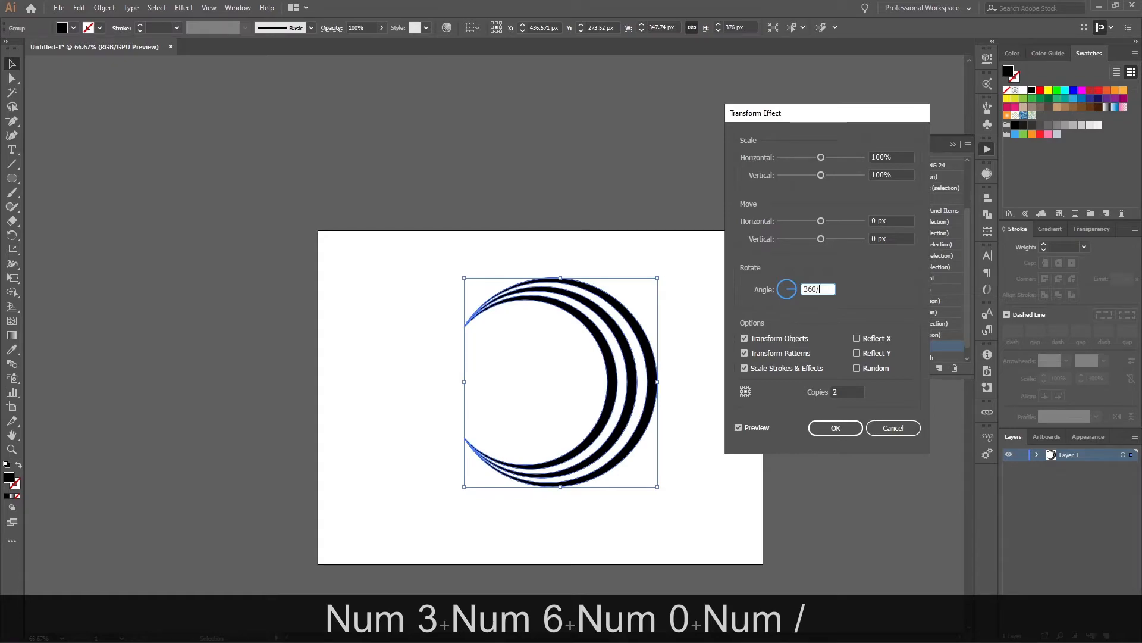
text(3)
key(Tab)
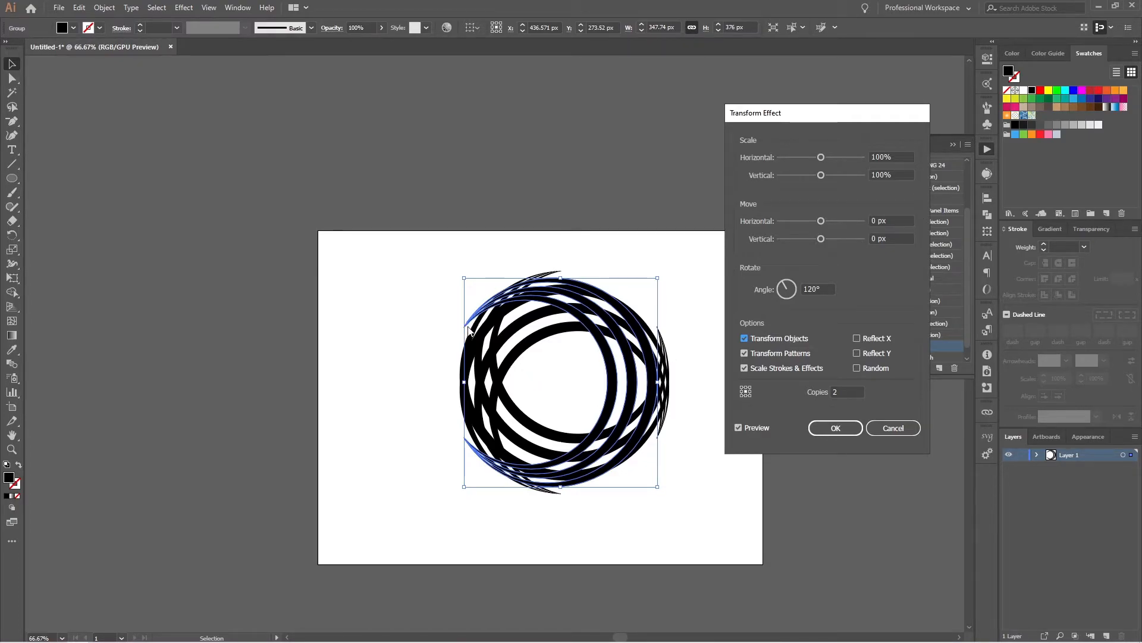
Set the effect's horizontal move to -14 px.
click(891, 220)
key(Down)
key(Down)
key(Down)
key(Down)
key(Down)
key(Down)
key(Down)
key(Down)
key(Down)
key(Down)
key(Down)
key(Down)
key(Down)
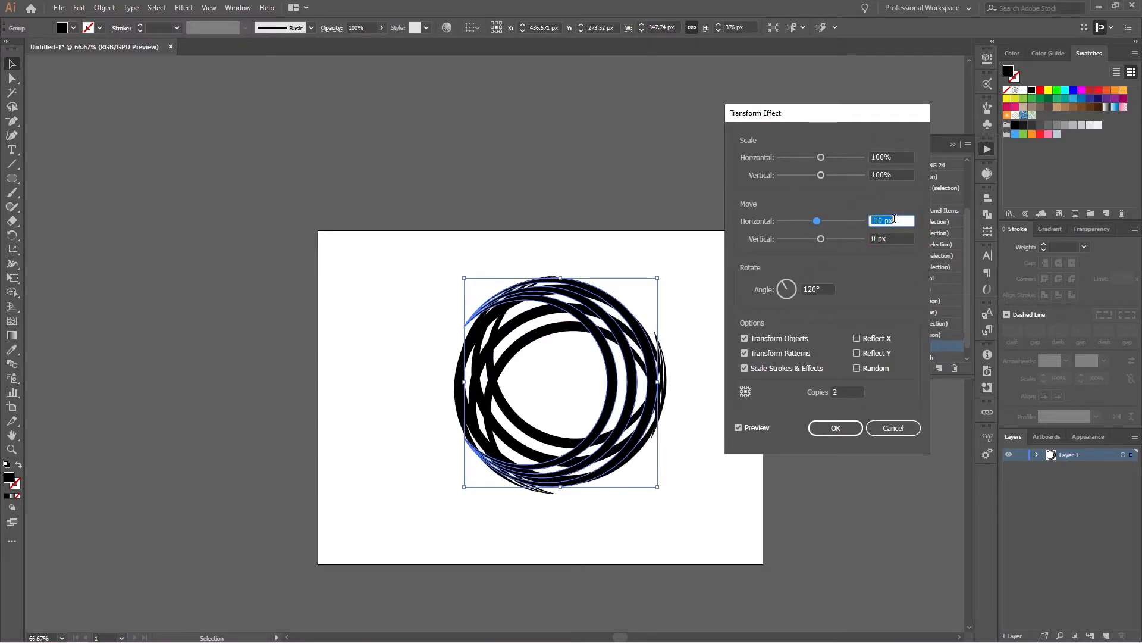
key(Down)
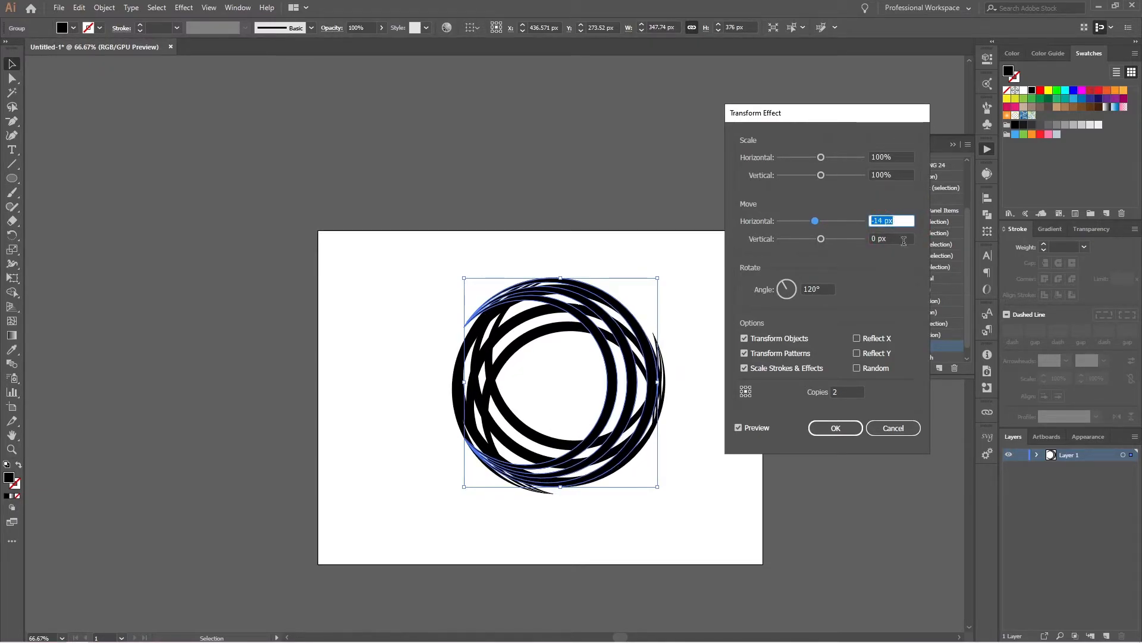
Adjust the effect's vertical move in small increments to -18 px.
click(903, 240)
key(Down)
key(Down)
key(Down)
key(Down)
key(Down)
key(Down)
key(Down)
key(Down)
key(Down)
key(Down)
key(Down)
key(Down)
key(Down)
key(Down)
key(Down)
key(Down)
key(Down)
key(Down)
key(Down)
key(Down)
key(Down)
key(Down)
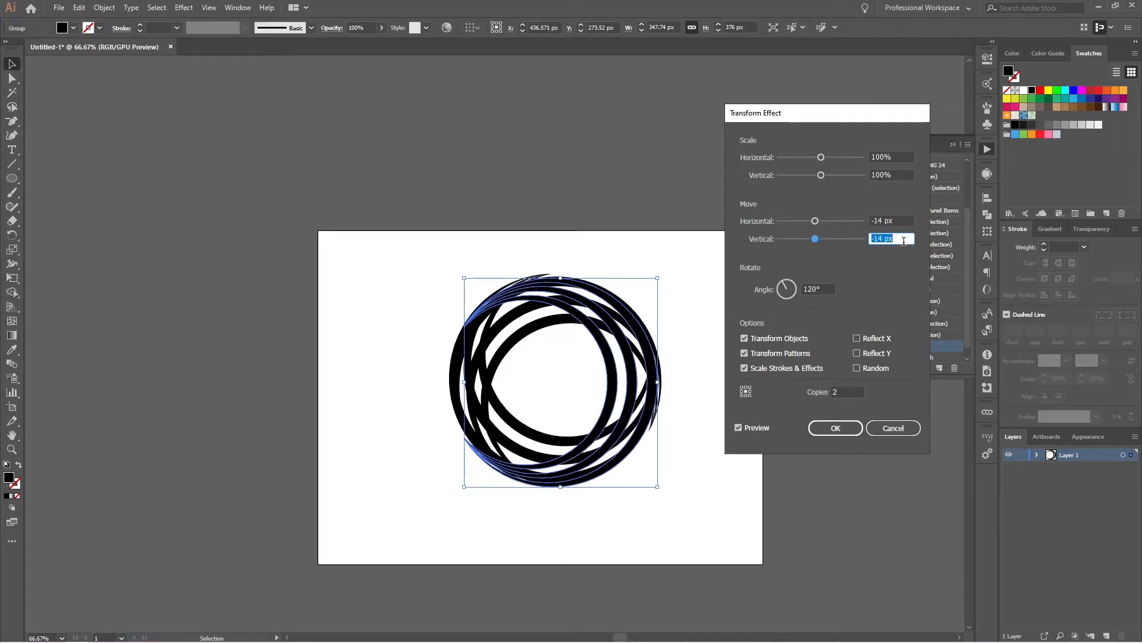
key(Up)
key(Up)
key(Up)
key(Up)
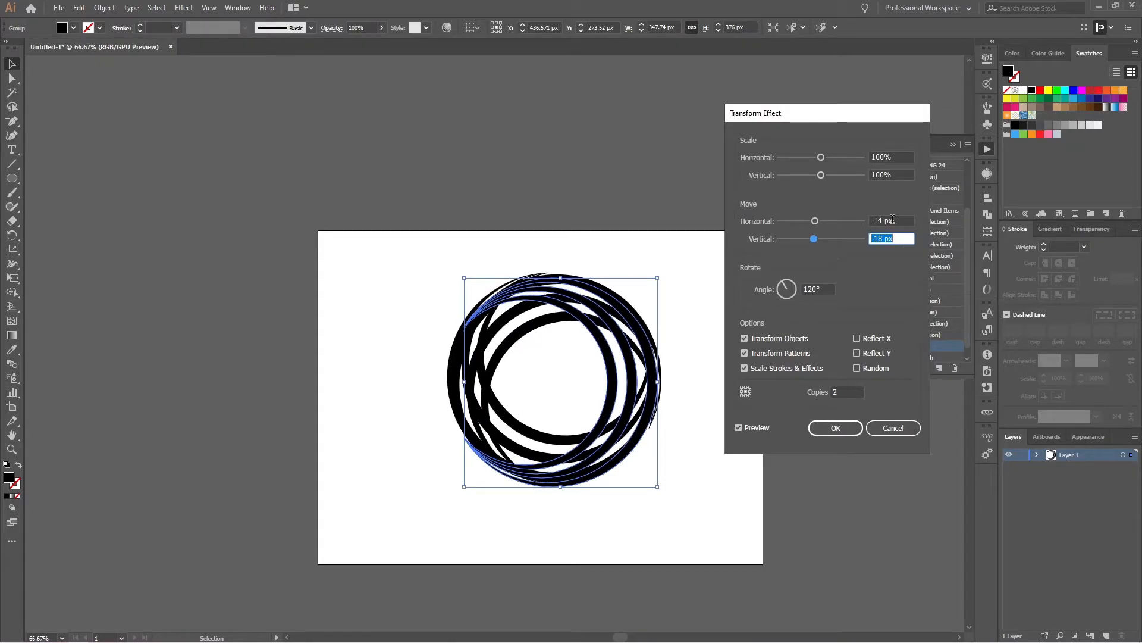
Shift the copies further horizontally, bringing the effect's horizontal move to -24 px.
click(893, 220)
key(Down)
key(Down)
key(Down)
key(Down)
key(Down)
key(Down)
key(Down)
key(Down)
key(Down)
key(Down)
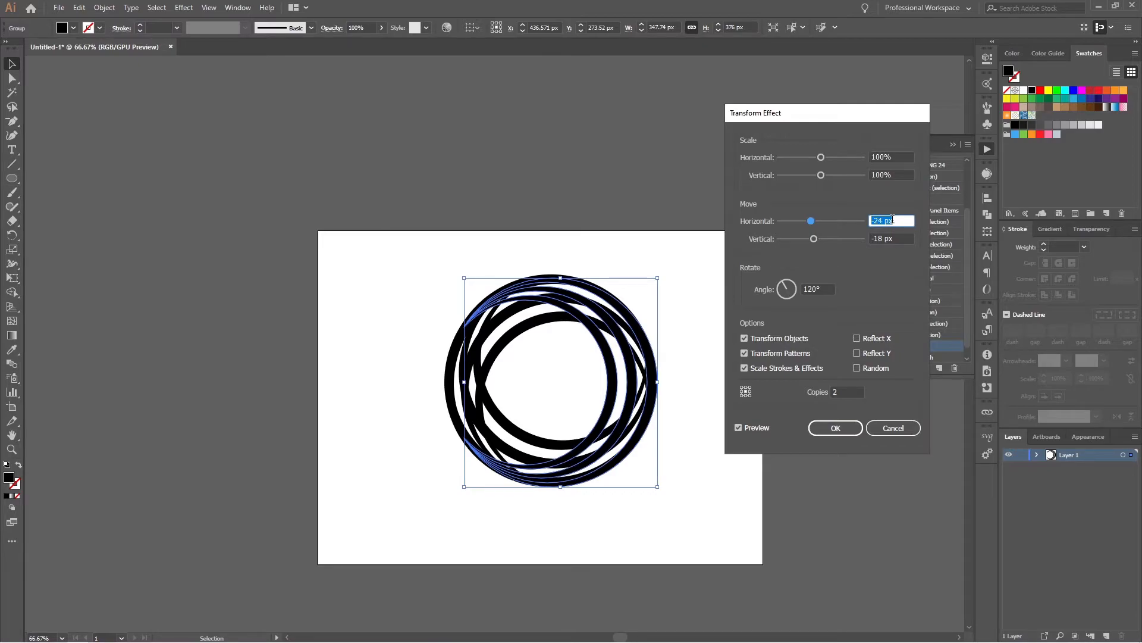
Fine-tune the effect's vertical move to -13 px so the rotated copies line up into a circle.
click(903, 238)
key(Up)
key(Up)
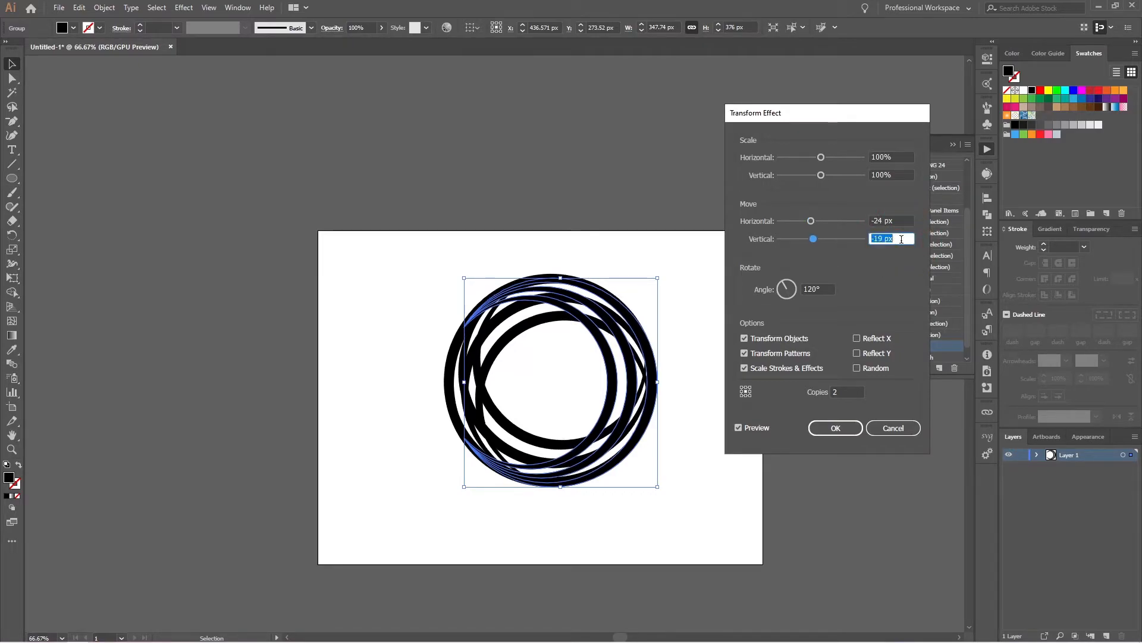
key(Up)
key(Up)
key(Up)
key(Up)
key(Up)
key(Up)
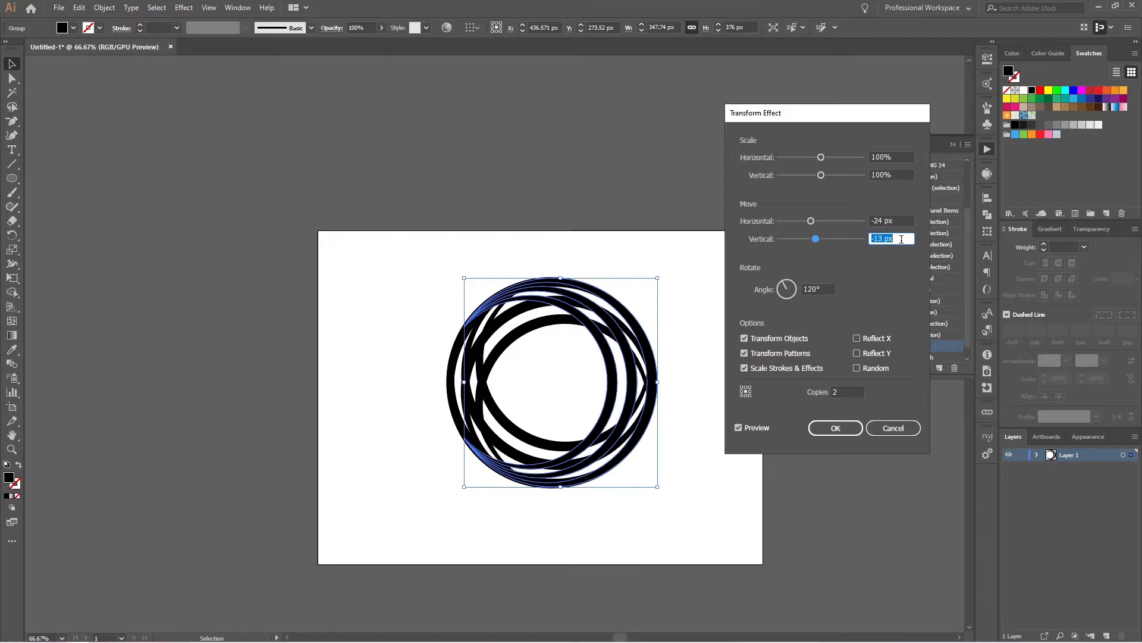
key(Down)
key(Down)
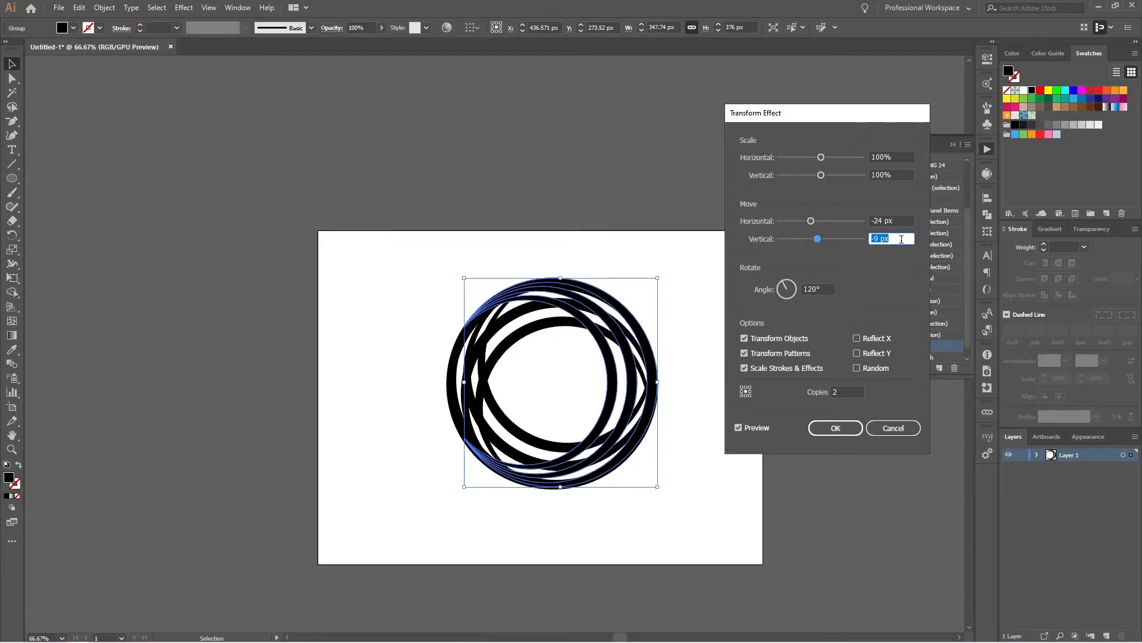
key(Down)
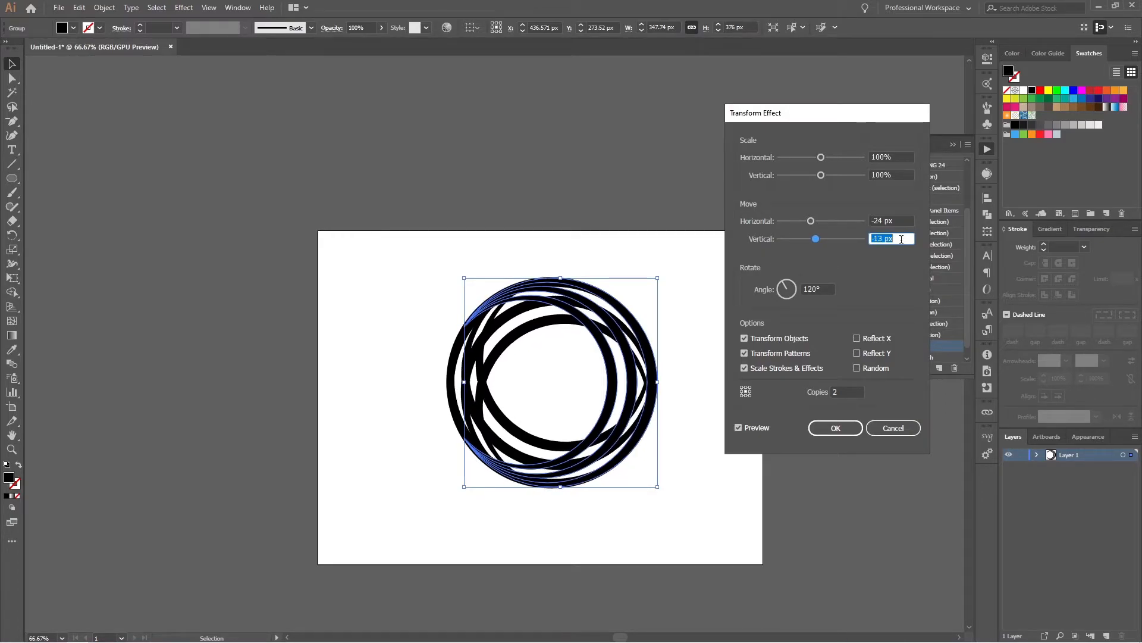
Set the horizontal move to -23 px and apply the Transform effect.
key(shift+Tab)
key(Up)
key(Up)
key(Up)
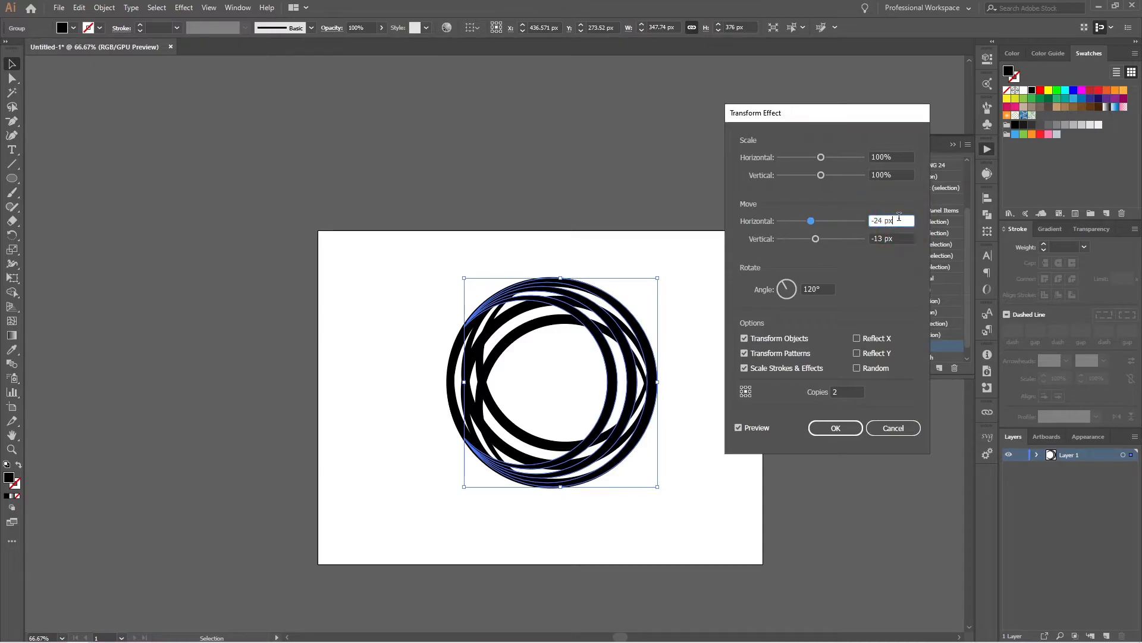
key(Down)
key(Down)
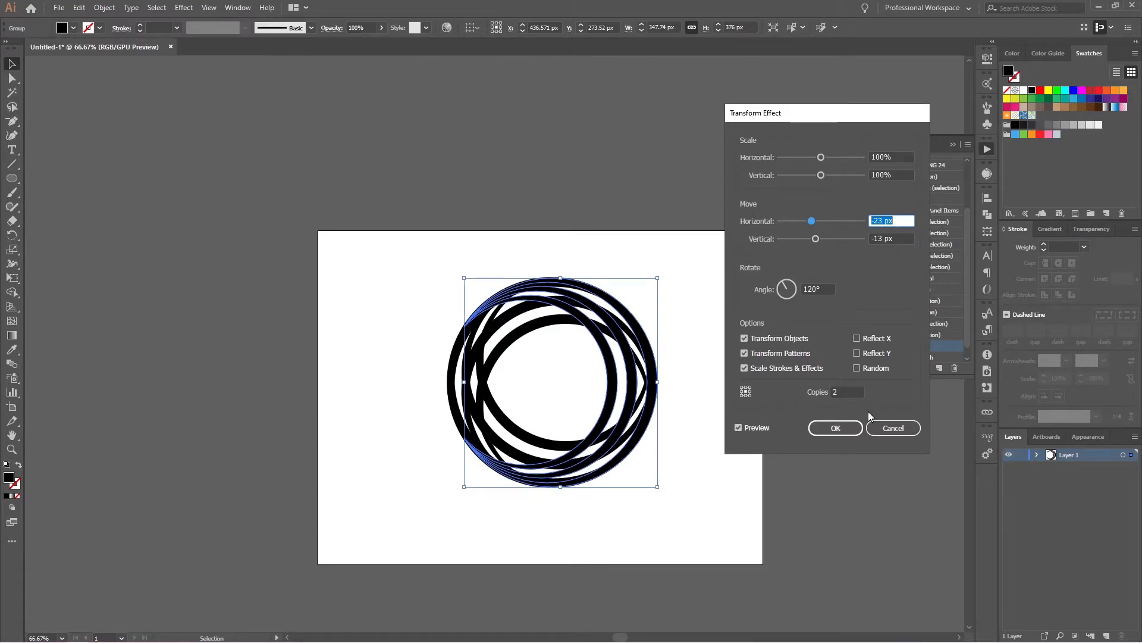
click(836, 428)
click(695, 370)
Expand the appearance of the transformed crescents, ungroup the result and deselect it.
click(482, 357)
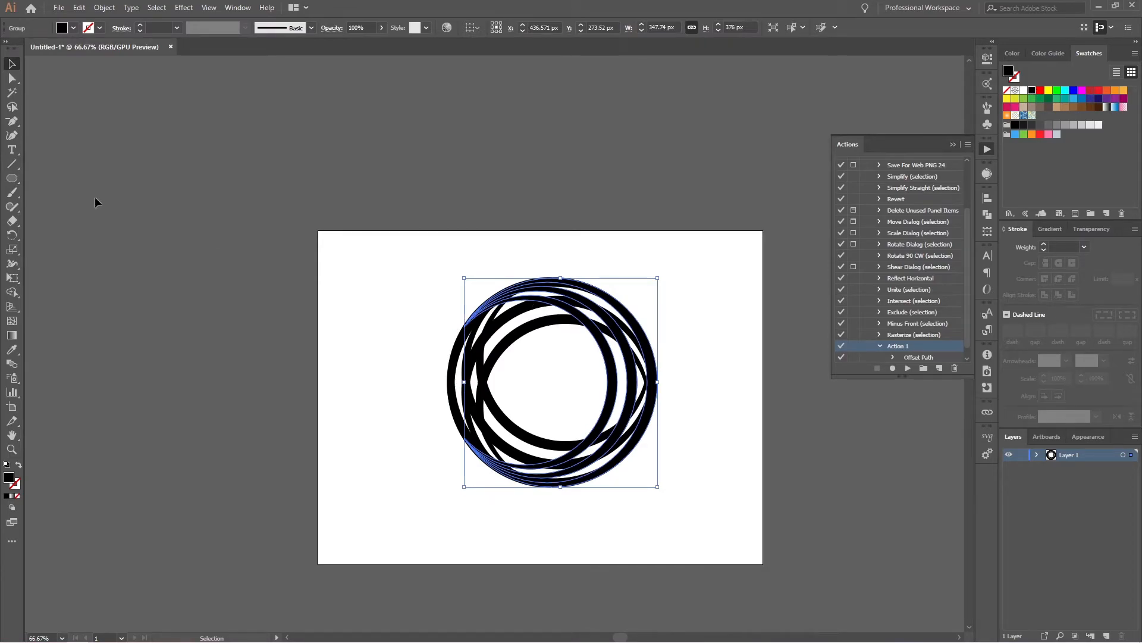
click(104, 7)
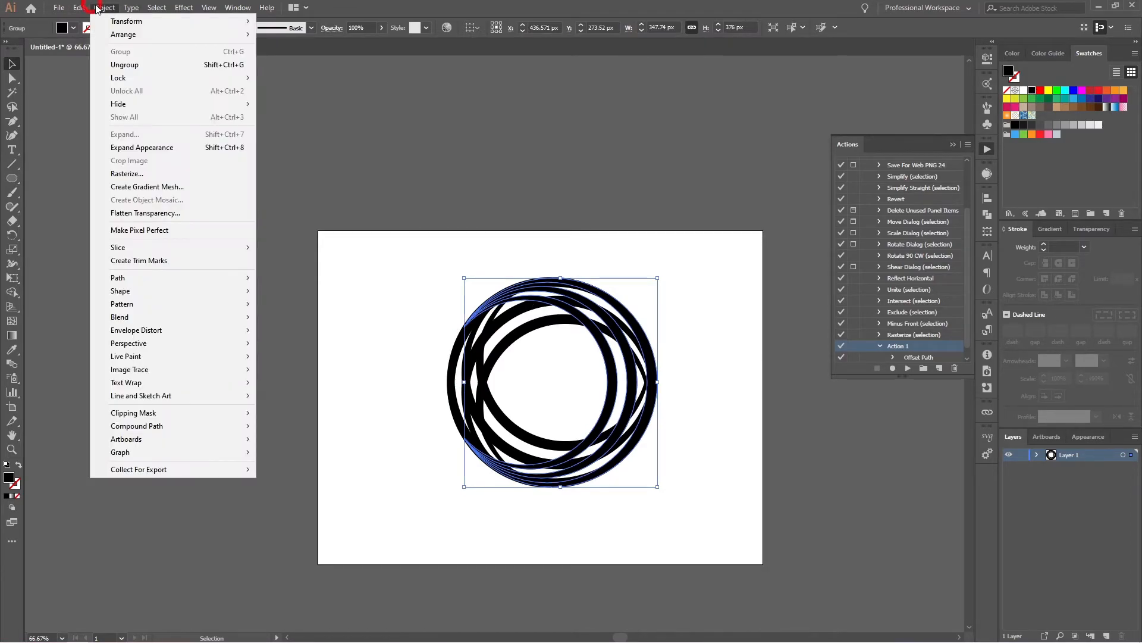
click(153, 147)
right_click(615, 353)
click(648, 441)
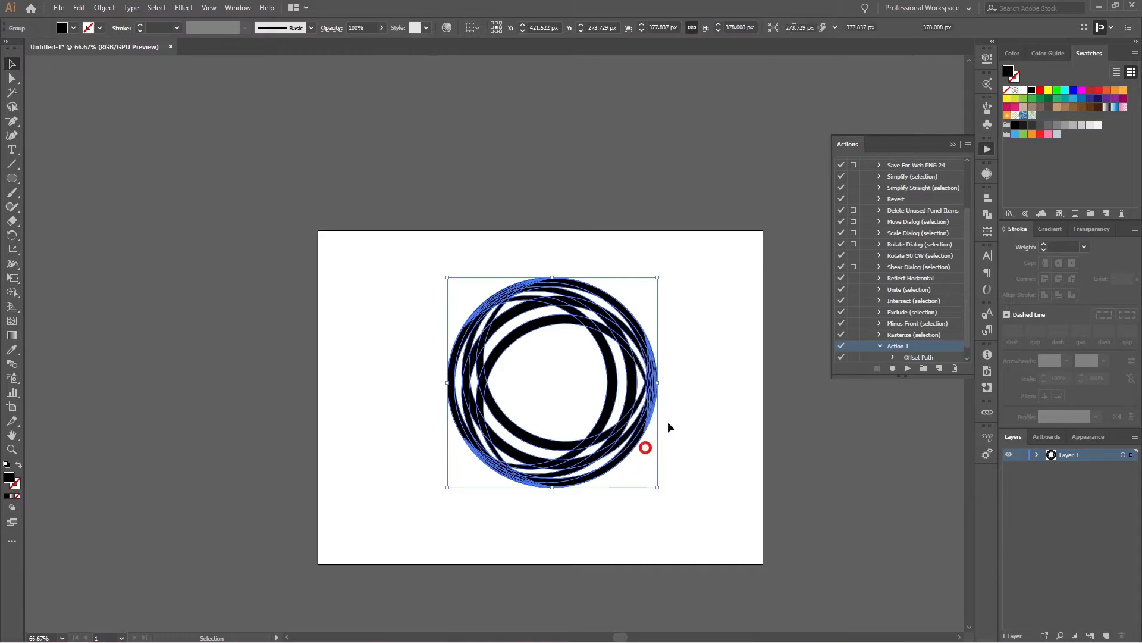
click(724, 371)
Fill the crescent set bulging to the right with red and the one bulging to the left with blue, keeping the third black.
click(613, 339)
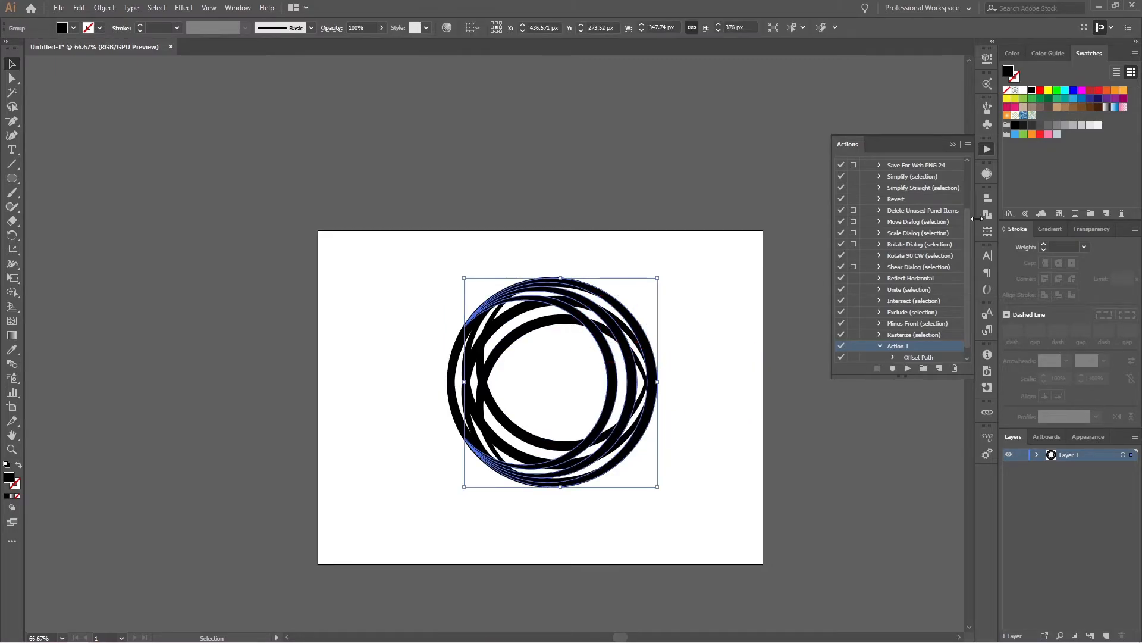
click(1040, 90)
click(708, 285)
click(473, 351)
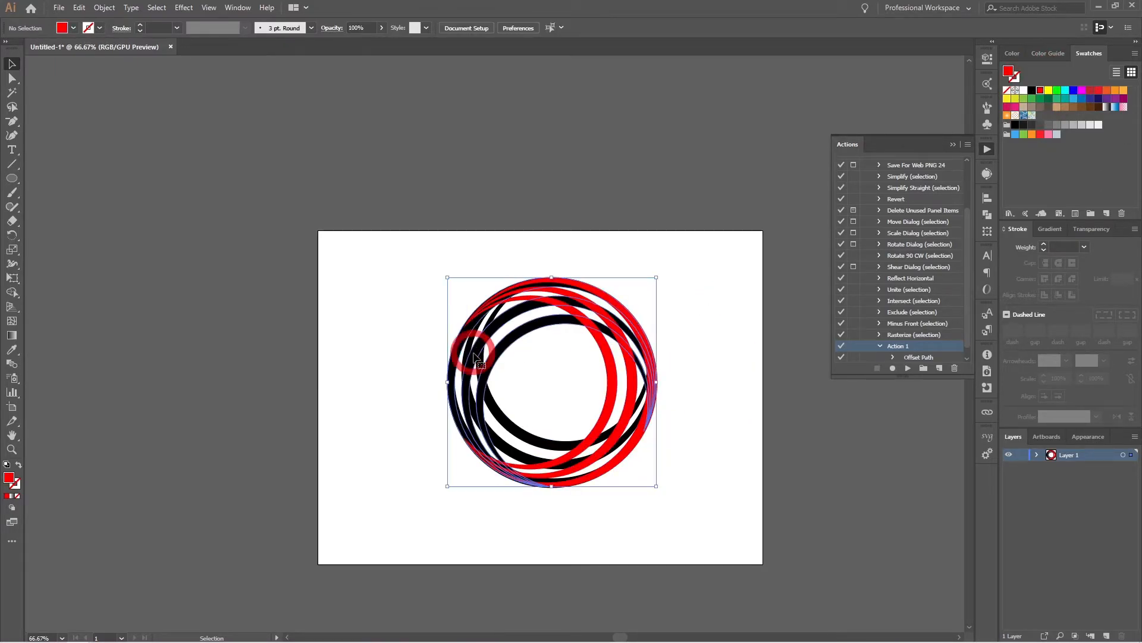
click(1080, 97)
click(729, 398)
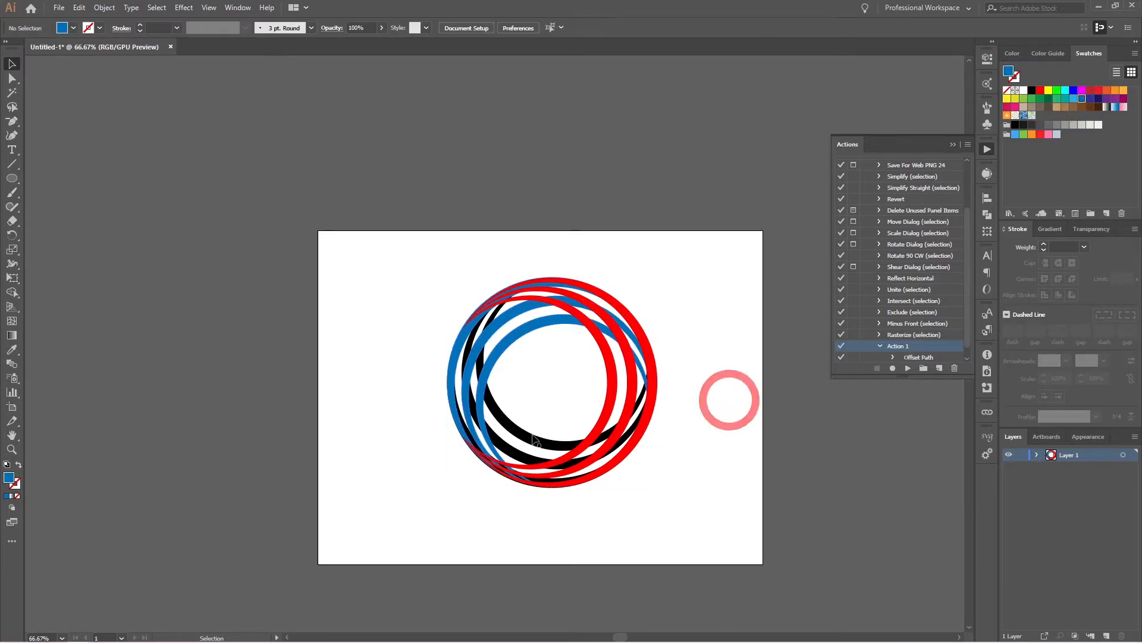
drag(580, 419, 580, 420)
click(725, 373)
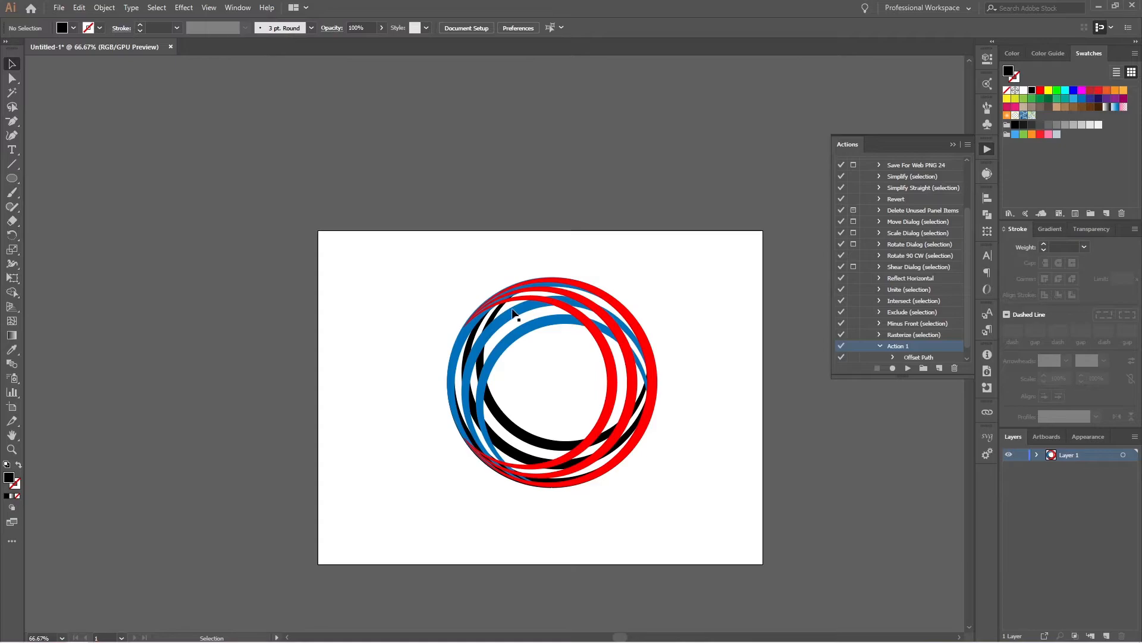
alt+scroll(519, 319, up, 2)
alt+scroll(459, 297, down, 1)
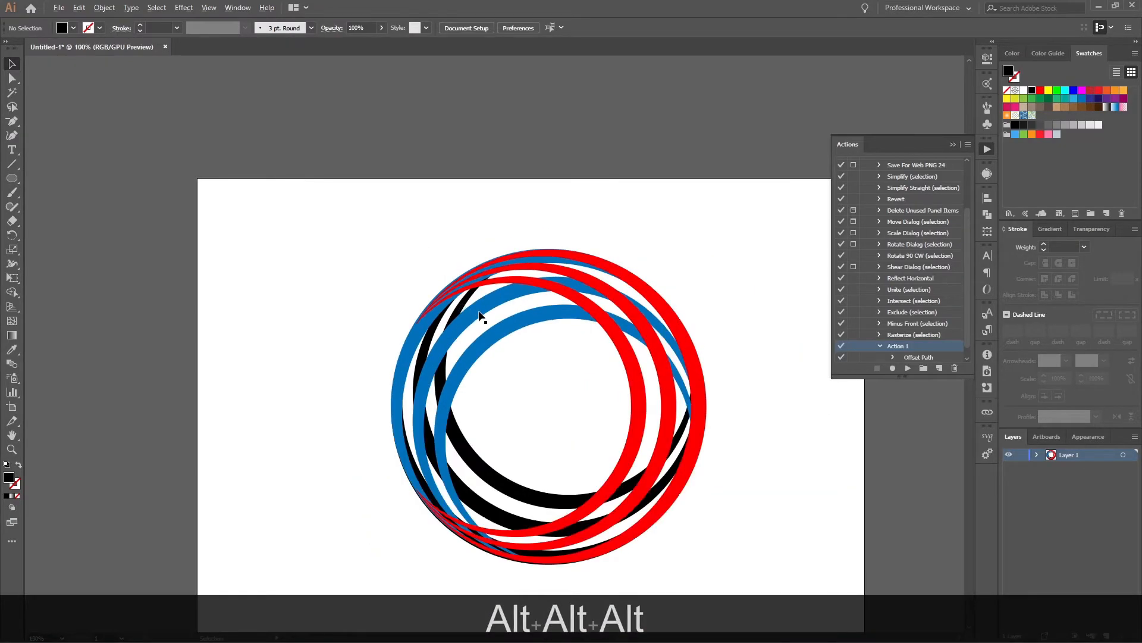
alt+scroll(479, 311, up, 1)
drag(547, 417, 420, 211)
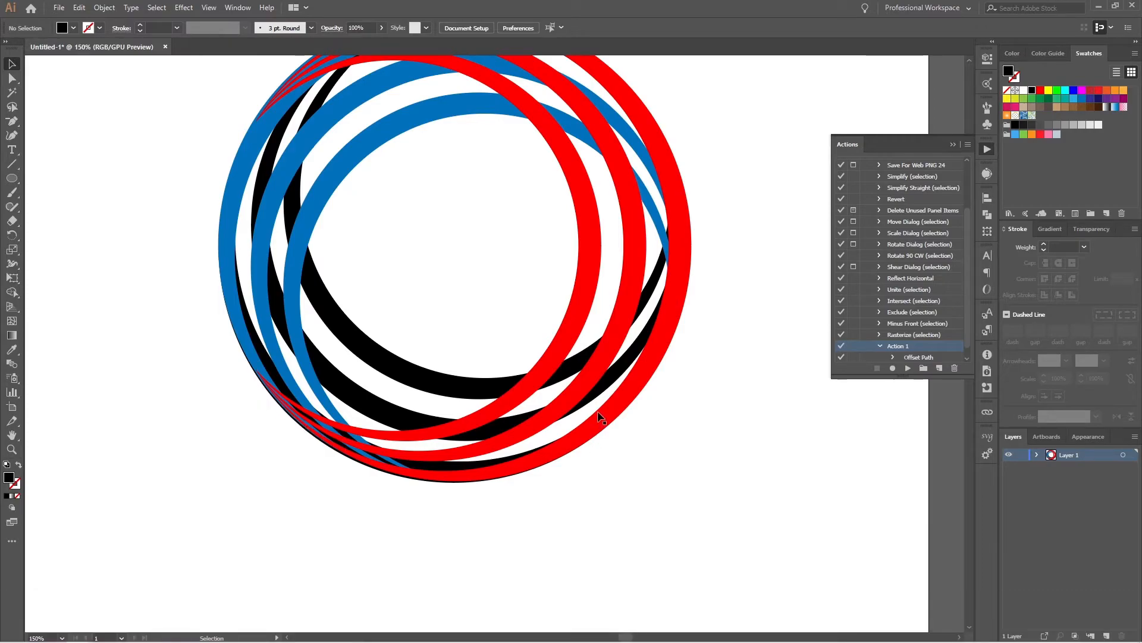
Delete the stray path lying just outside the lower-left edge of the blue crescents.
alt+scroll(601, 417, down, 2)
drag(341, 466, 341, 466)
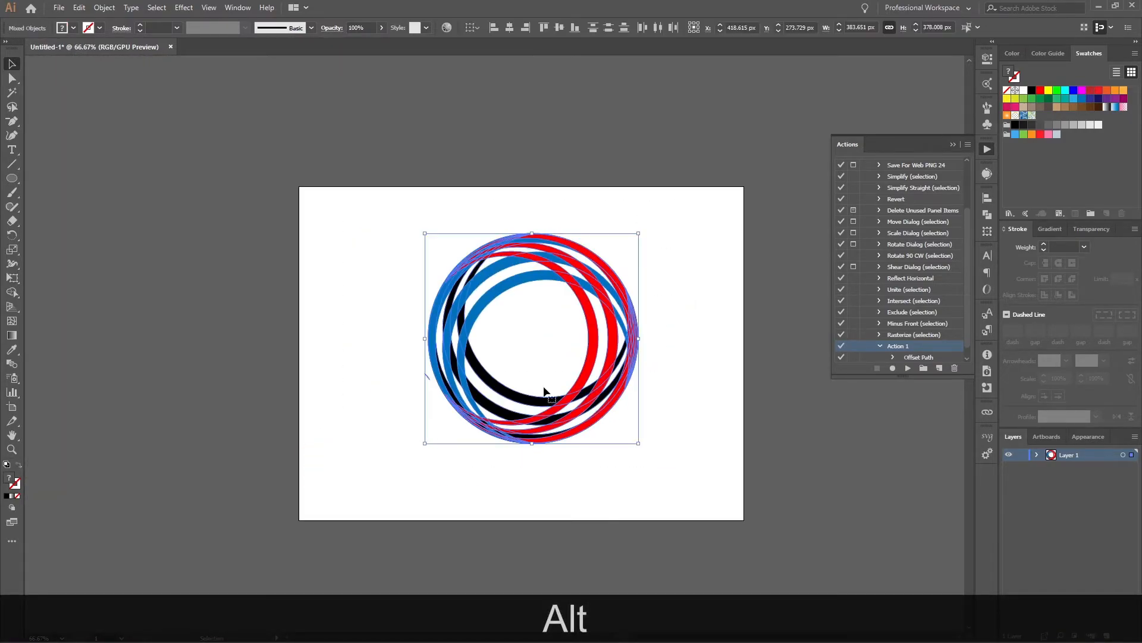
click(474, 516)
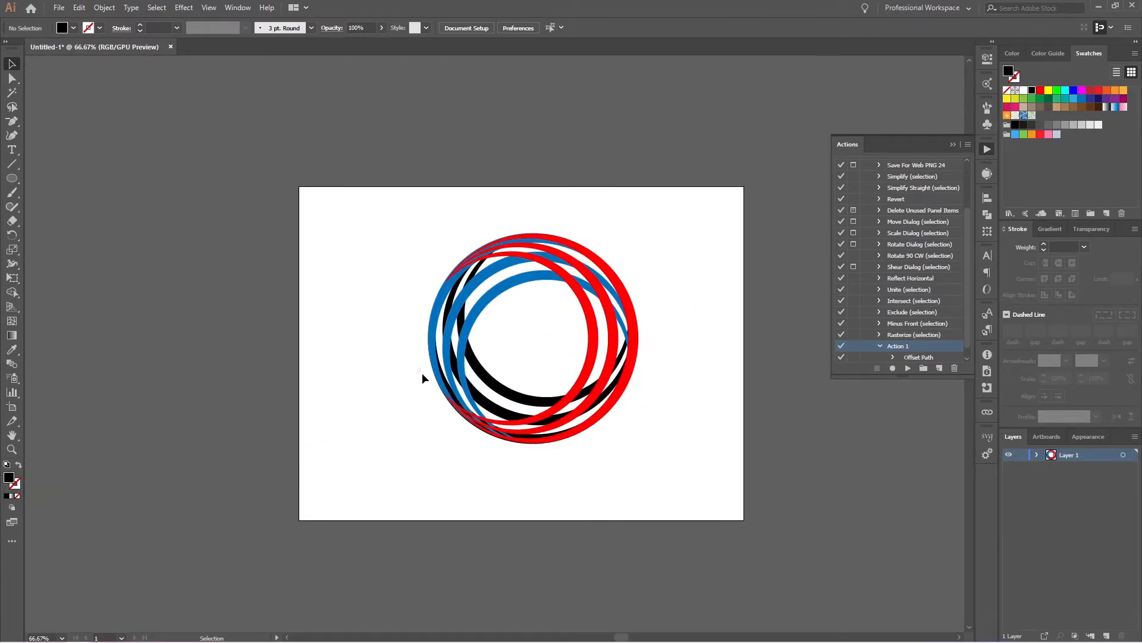
click(427, 381)
key(Delete)
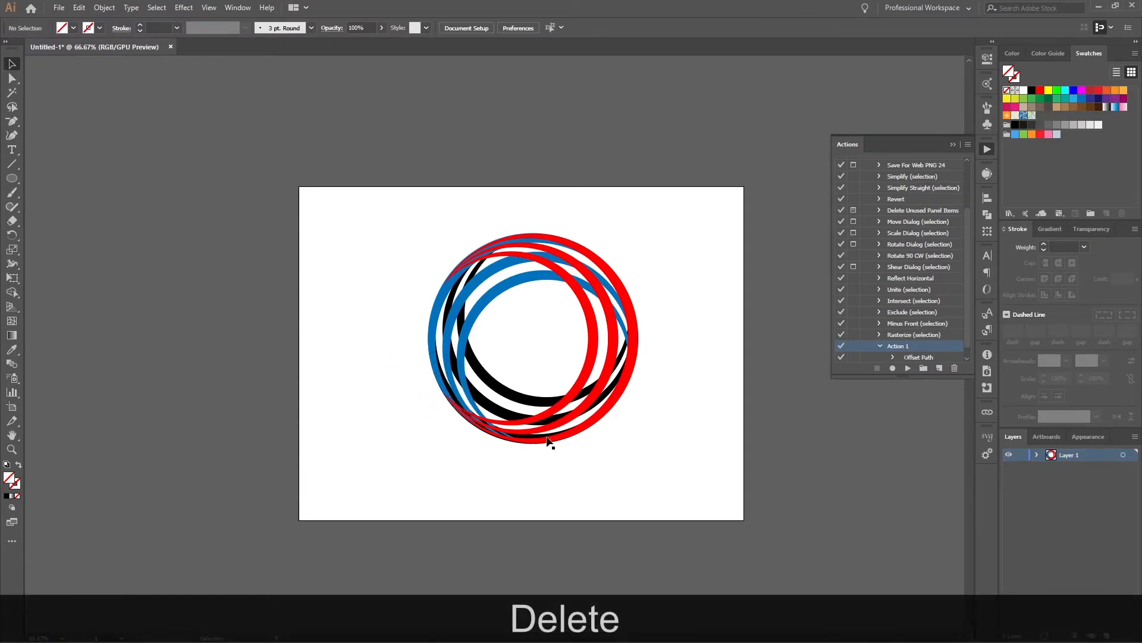
Align the bottom edge of the blue crescent set to the red set as key object, then group both and deselect.
alt+scroll(545, 455, up, 3)
click(337, 319)
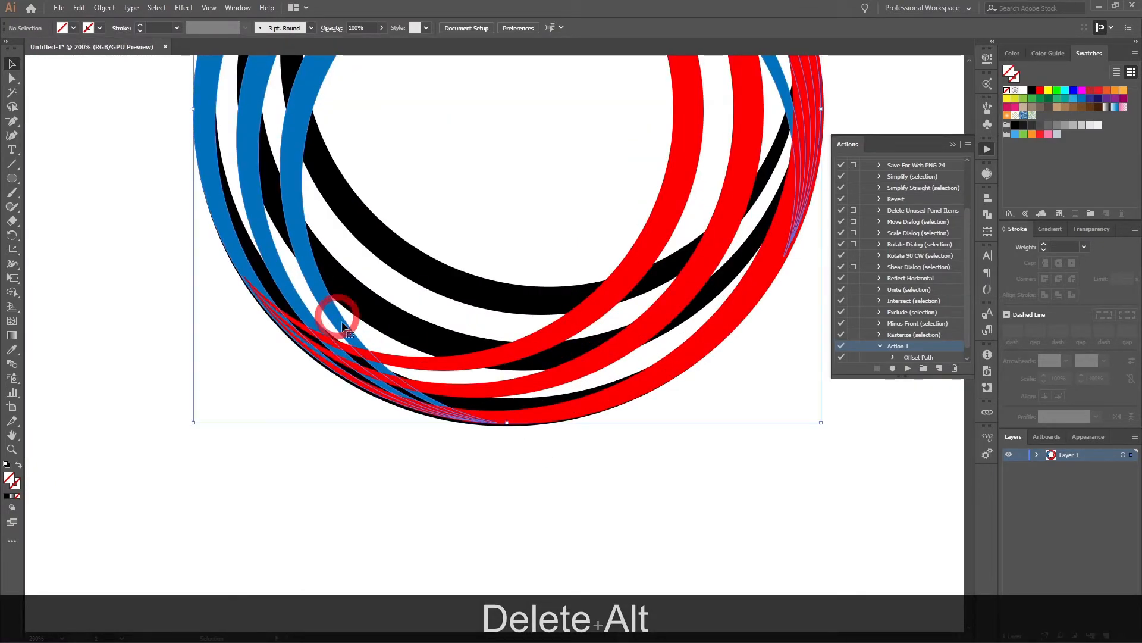
shift+click(483, 367)
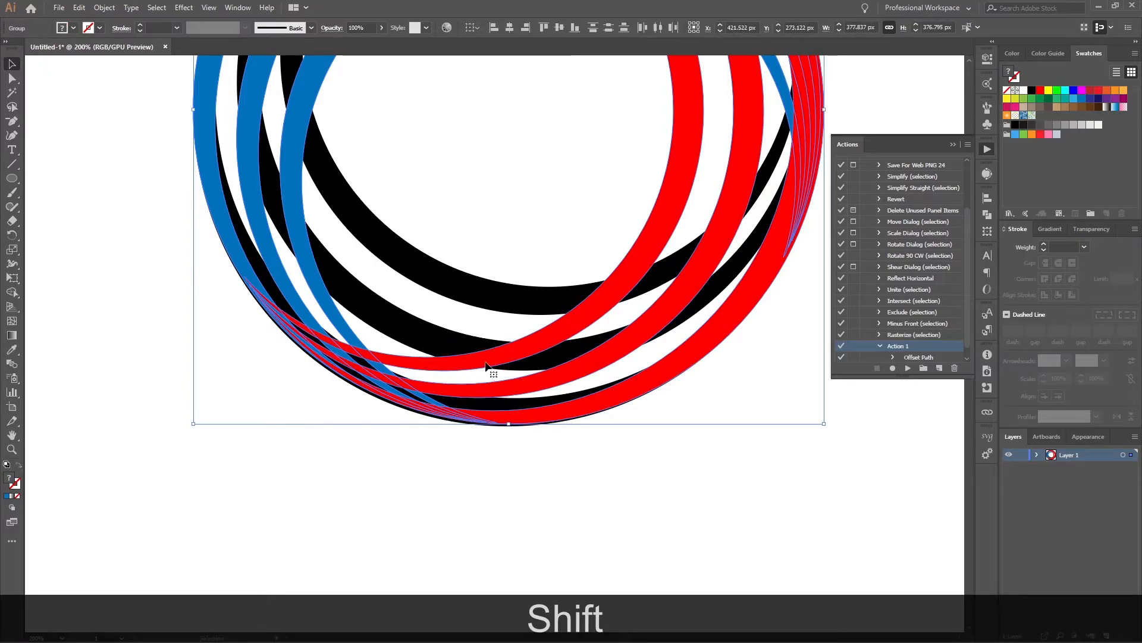
shift+click(485, 357)
click(576, 29)
scroll(400, 415, down, 3)
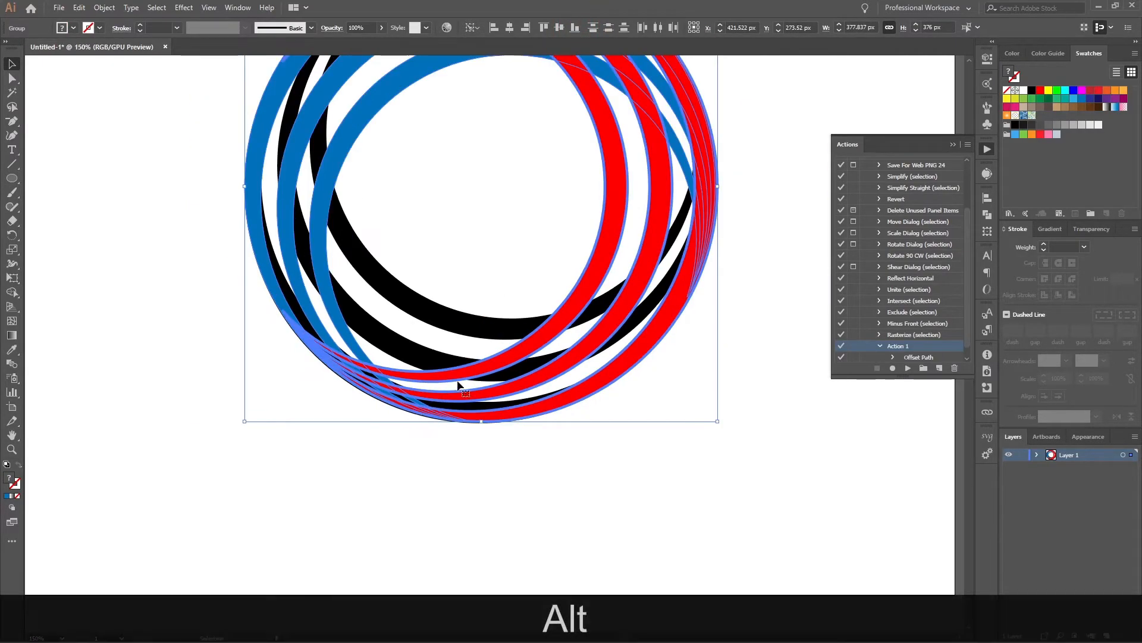
key(ctrl+g)
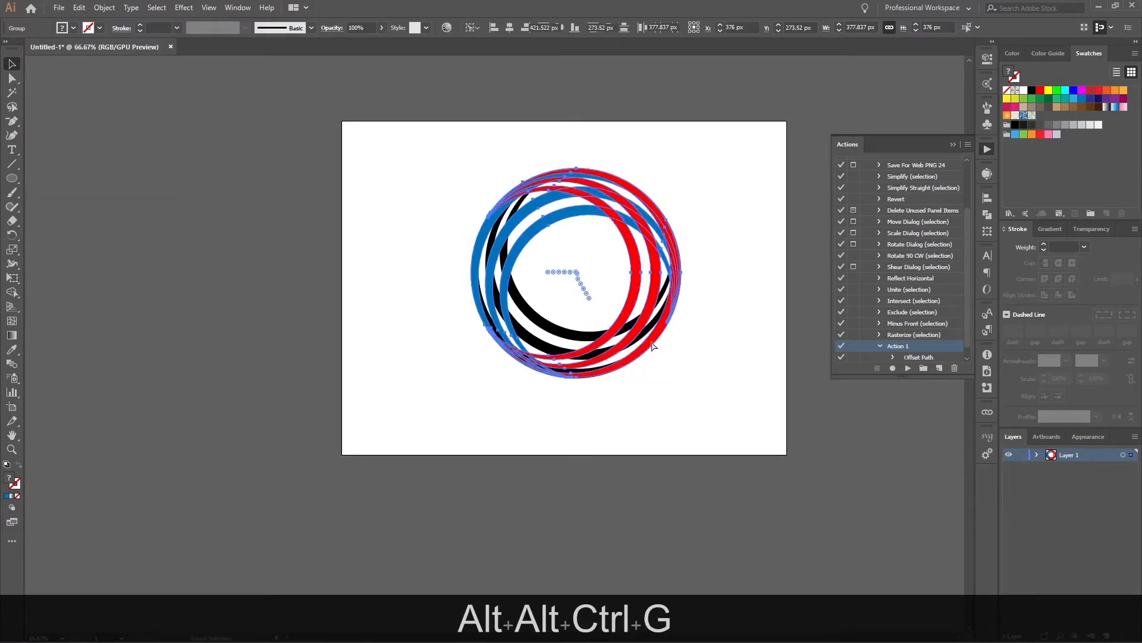
click(713, 316)
Align the red and blue group to the left edge of the black crescent set as key object and deselect.
scroll(527, 309, up, 3)
click(526, 309)
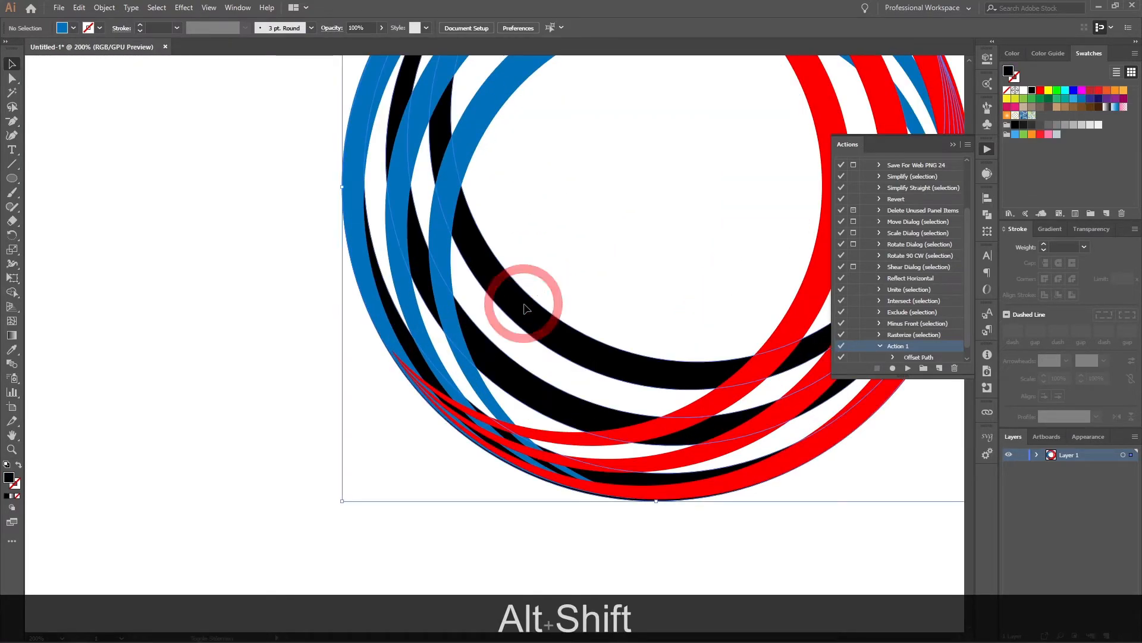
click(527, 309)
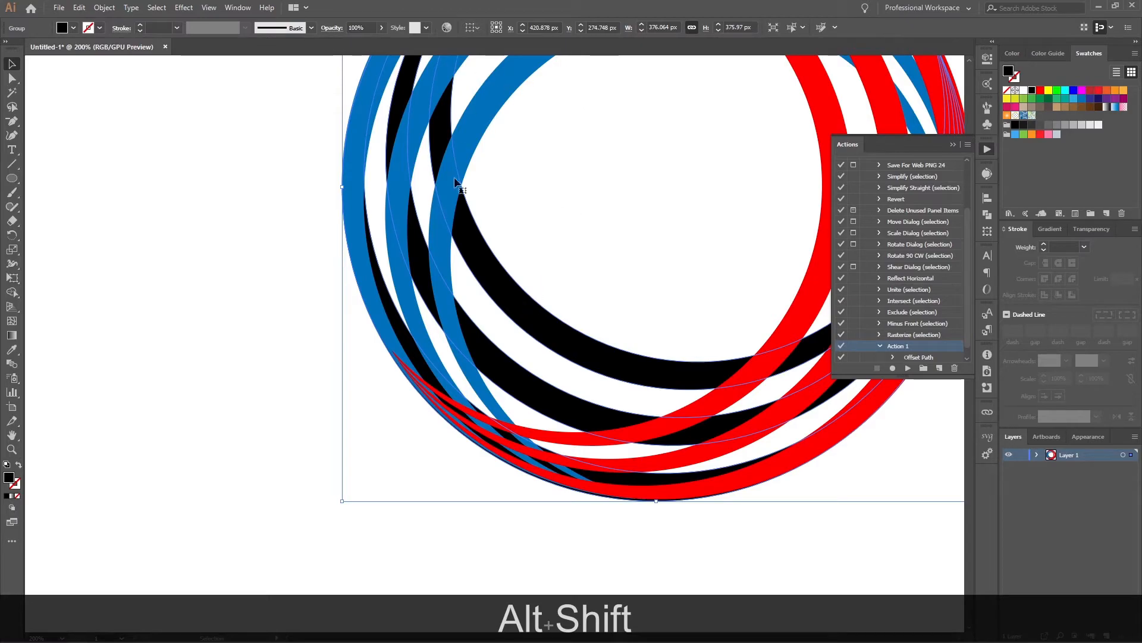
drag(538, 217, 272, 441)
shift+click(514, 318)
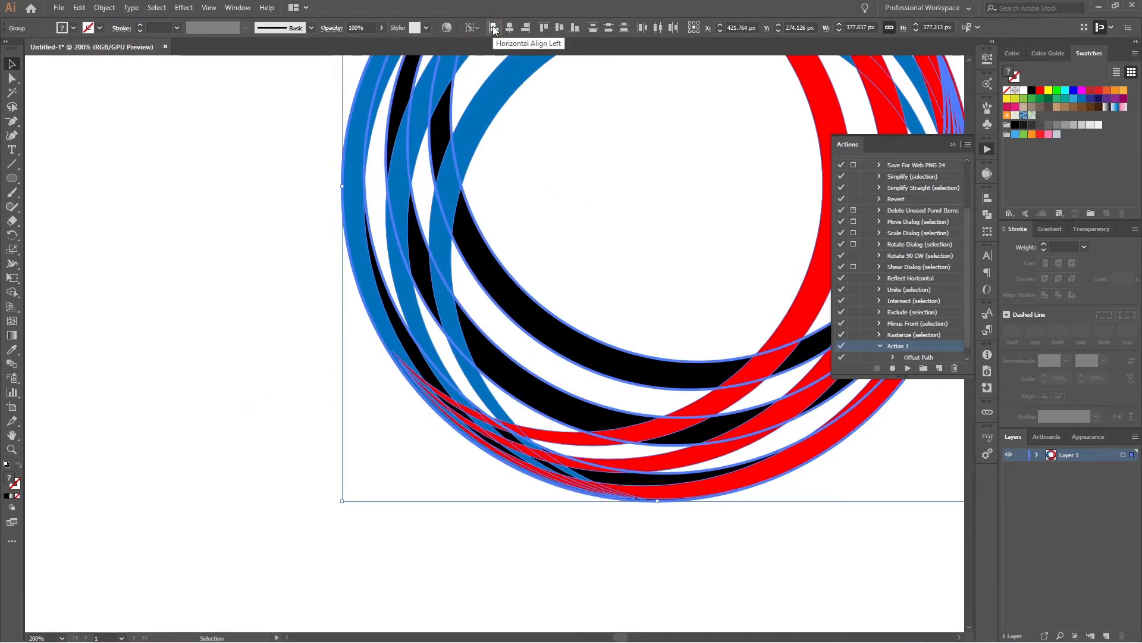
scroll(520, 241, down, 3)
click(523, 251)
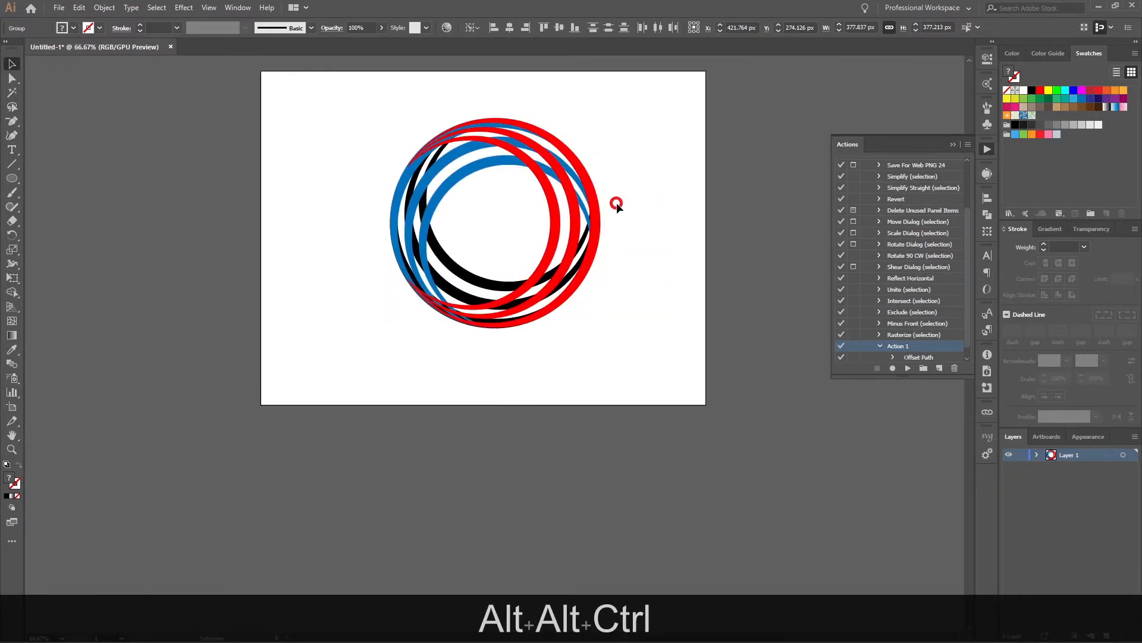
Select all the artwork, ungroup it by one level, and check that the colour sets can be selected separately.
scroll(480, 126, up, 1)
drag(700, 165, 327, 481)
key(ctrl+shift+g)
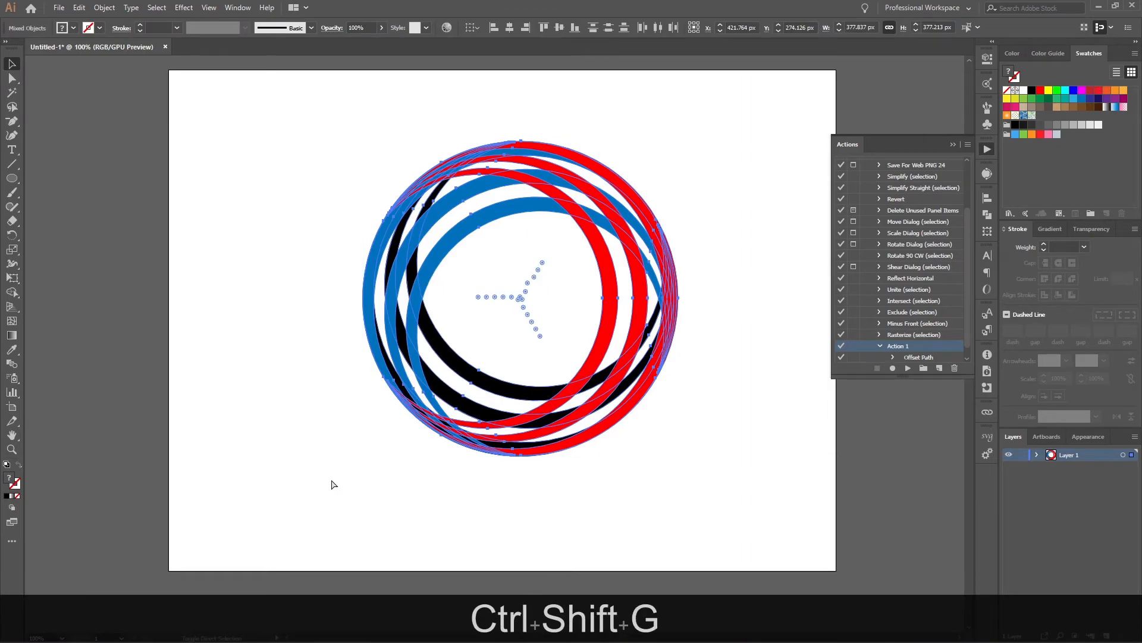
click(730, 492)
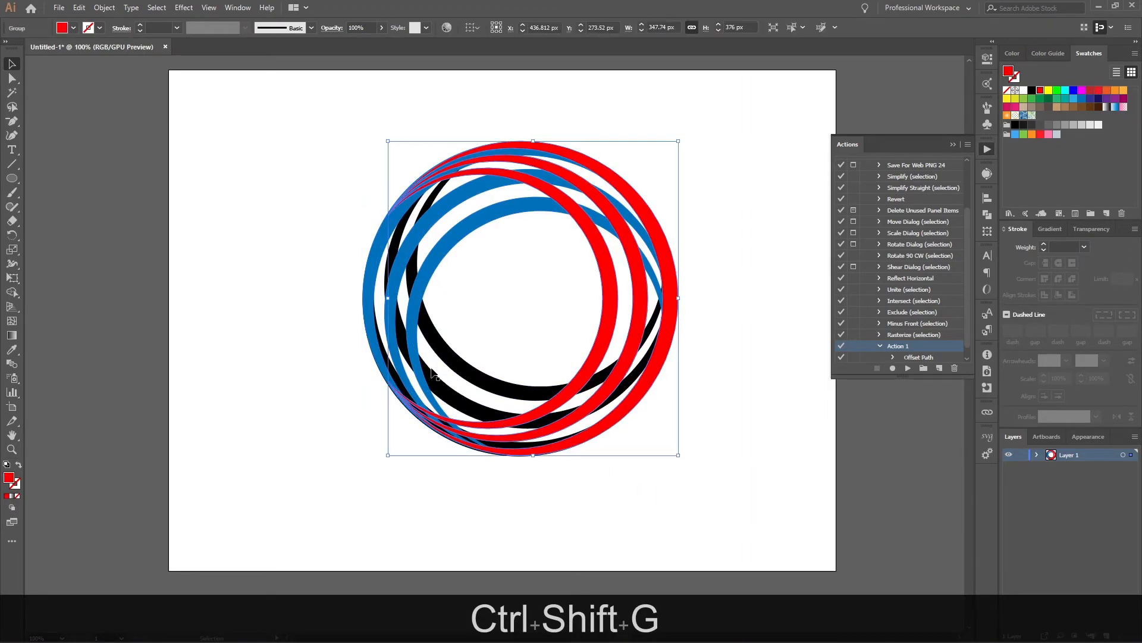
click(468, 364)
click(744, 331)
key(alt)
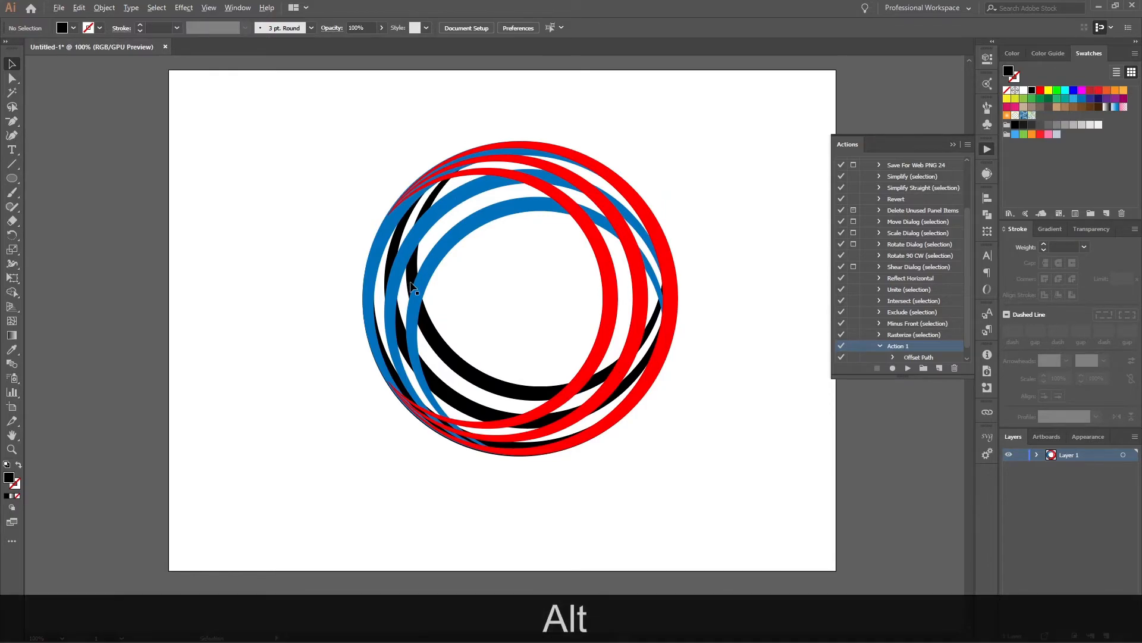
Ungroup the red crescent set into separate crescents and deselect them.
click(612, 284)
right_click(612, 280)
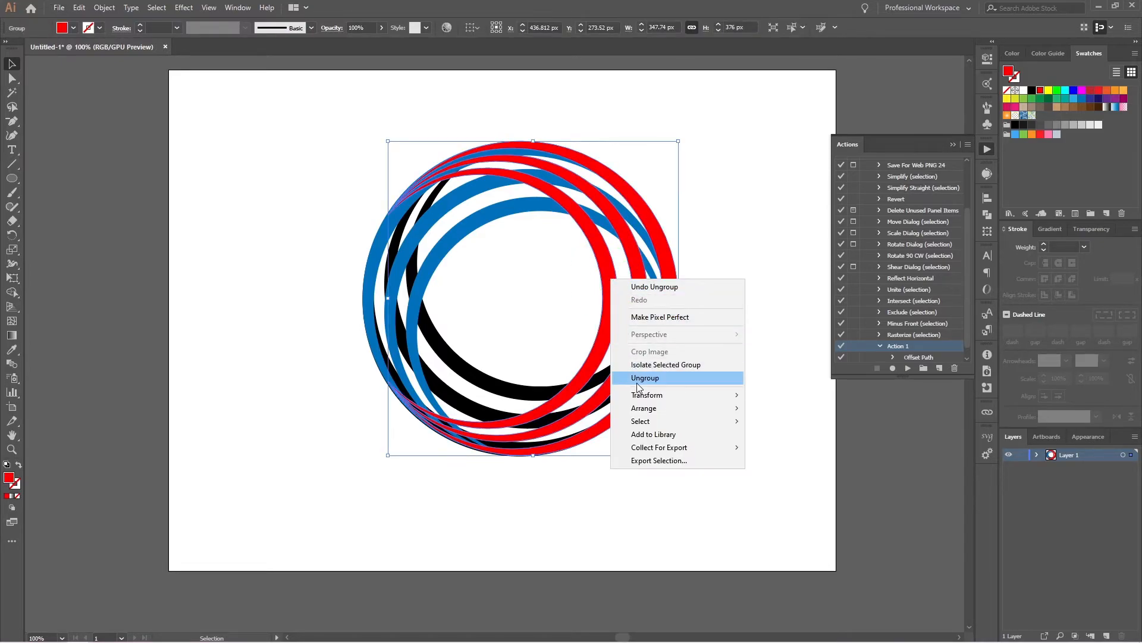
click(645, 377)
click(734, 294)
Offset the innermost red crescent's path by 4 px with the preview on.
click(606, 265)
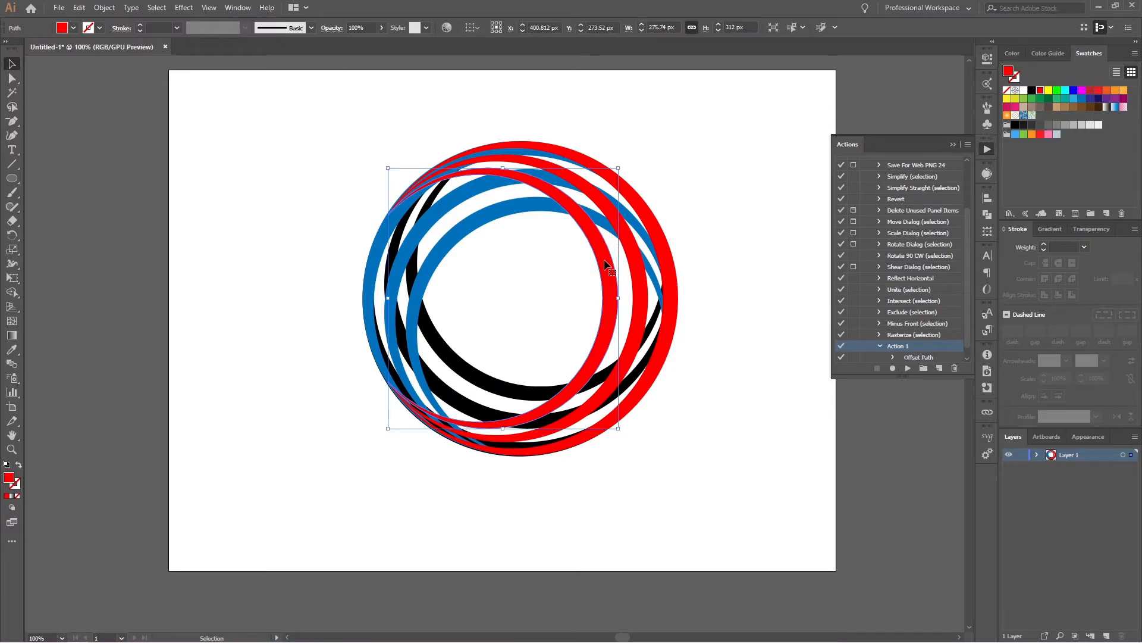
key(ctrl+shift+Page_Up)
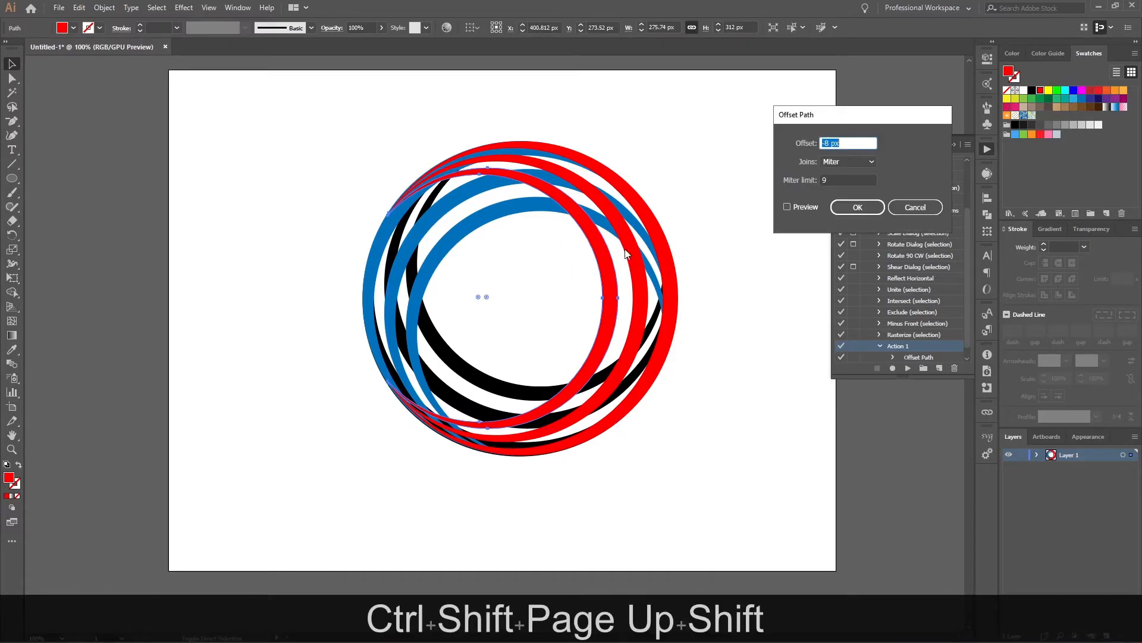
text(3)
click(792, 208)
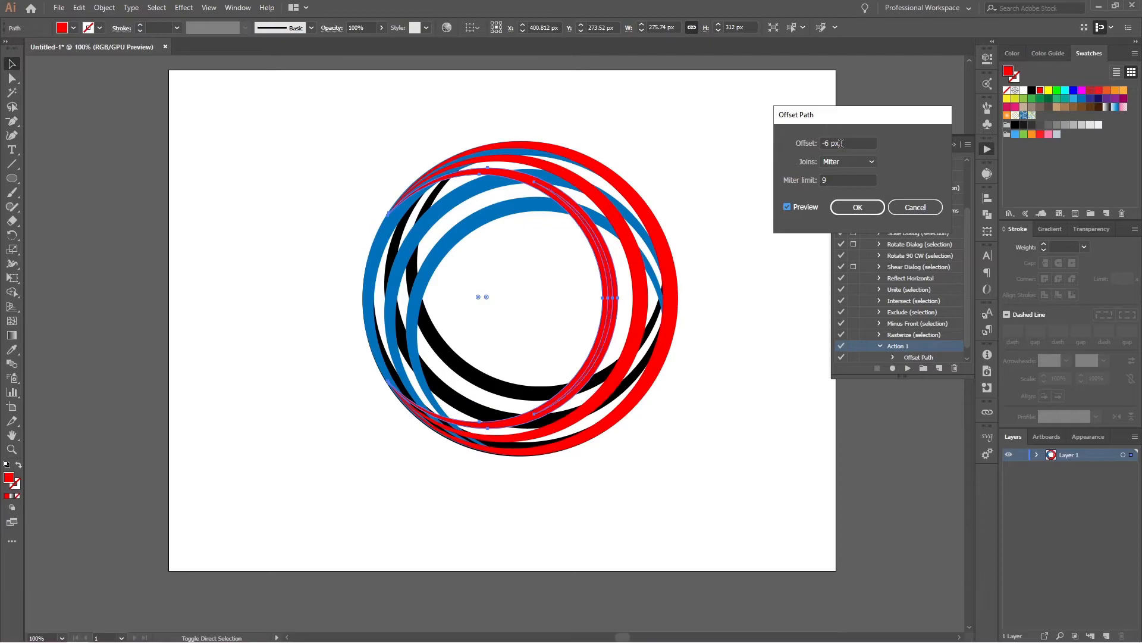
key(Up)
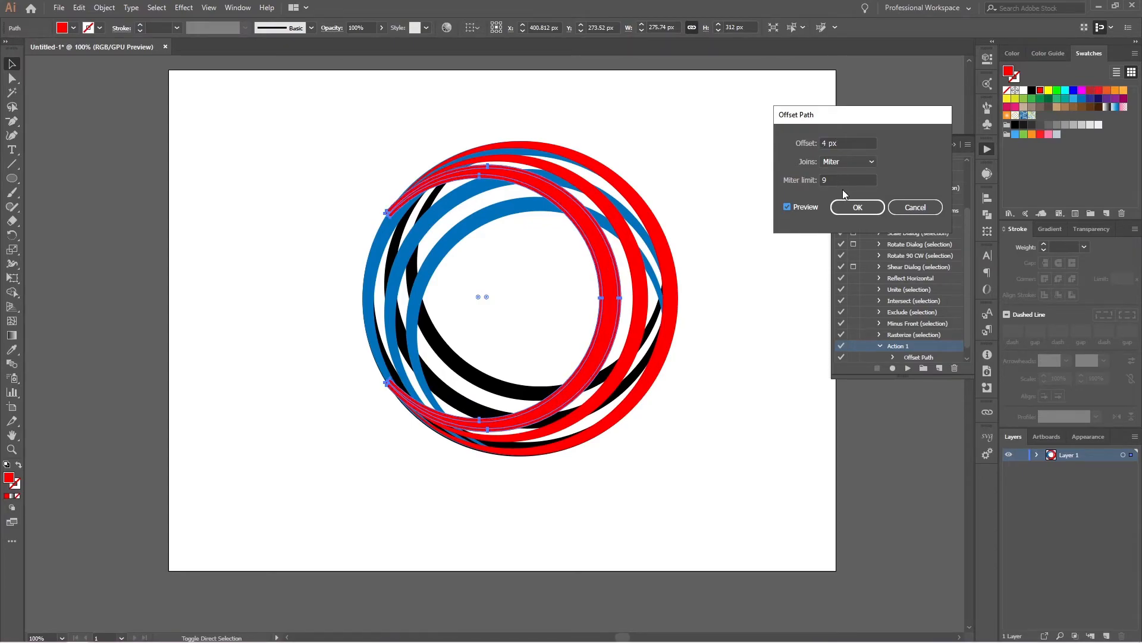
click(857, 207)
With the offset red crescent and blue set selected, use Shape Builder to remove the blue parts above and outside the inner red crescent.
shift+click(557, 217)
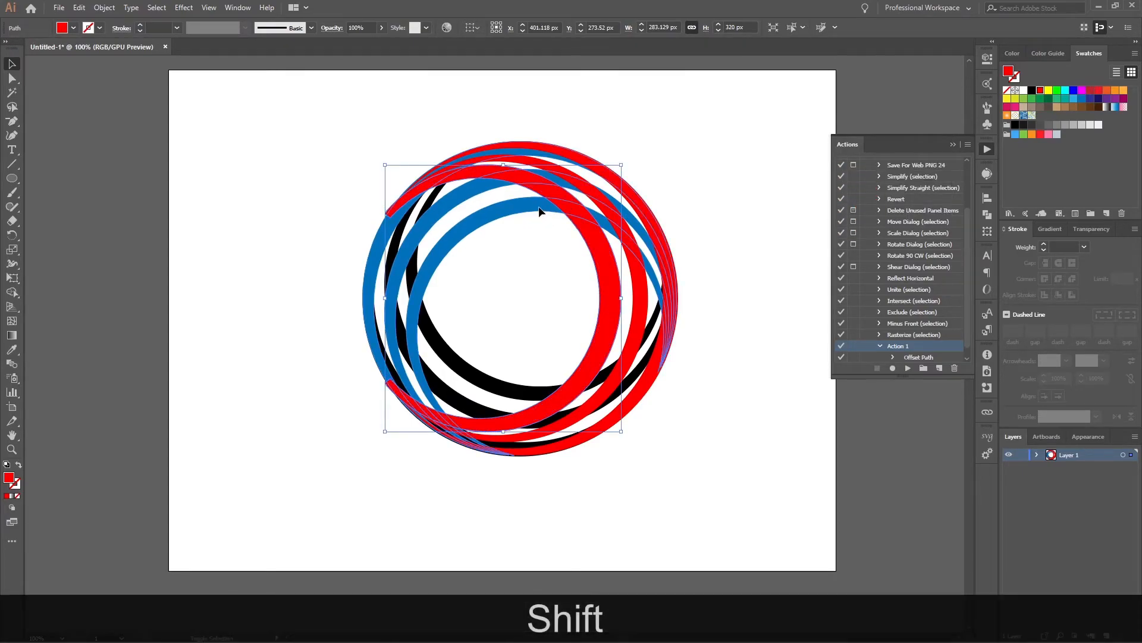
shift+click(539, 211)
key(shift+m)
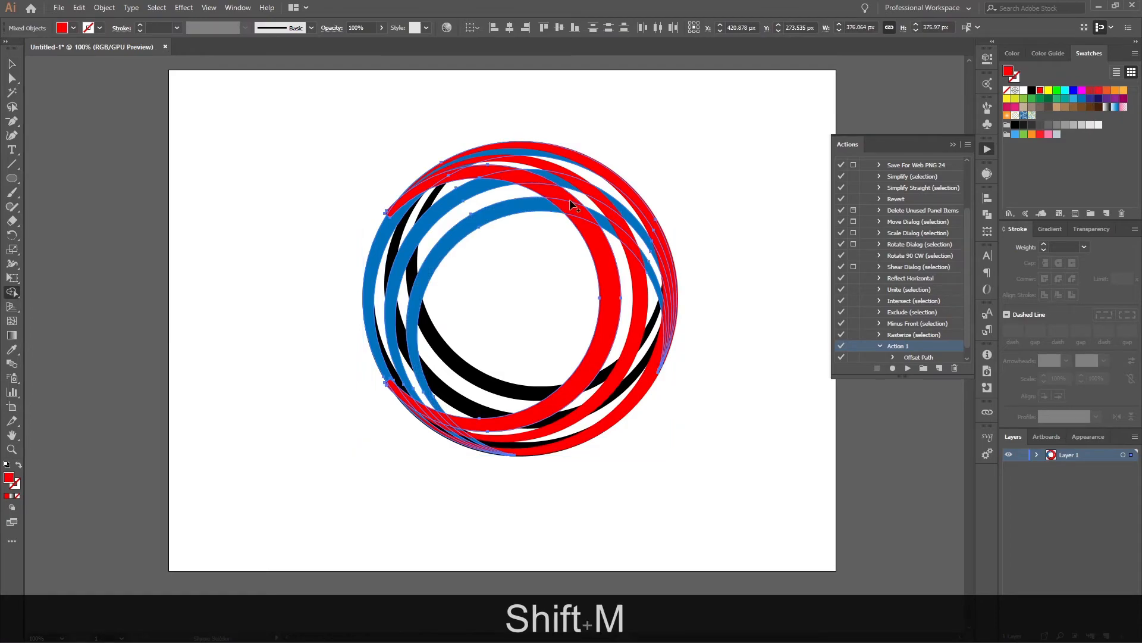
alt+scroll(569, 199, up, 2)
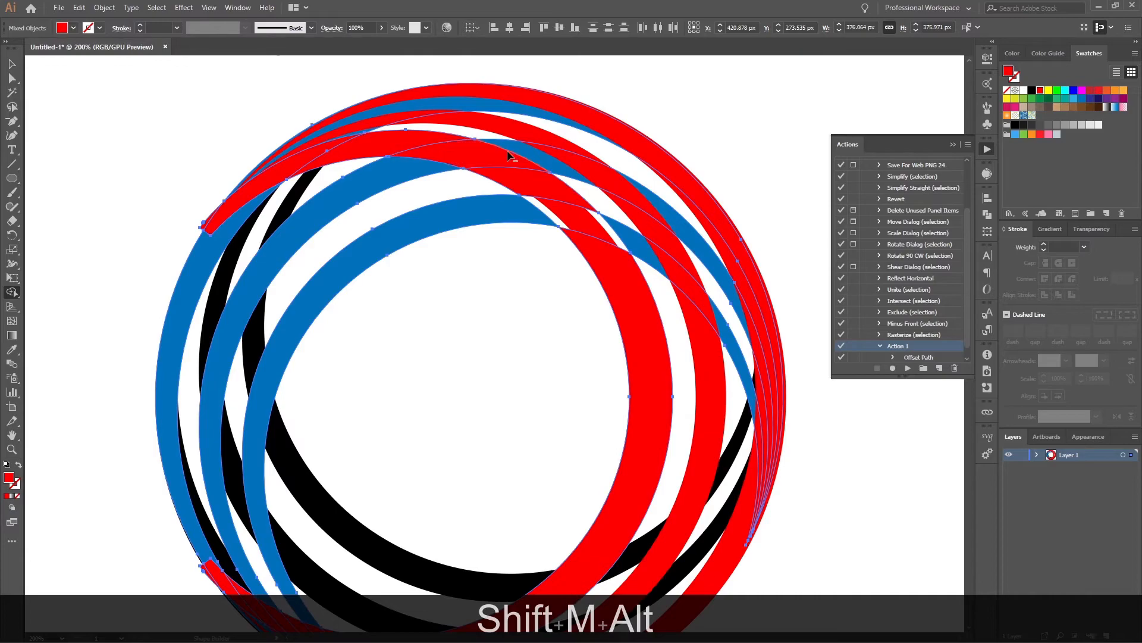
alt+drag(521, 157, 589, 174)
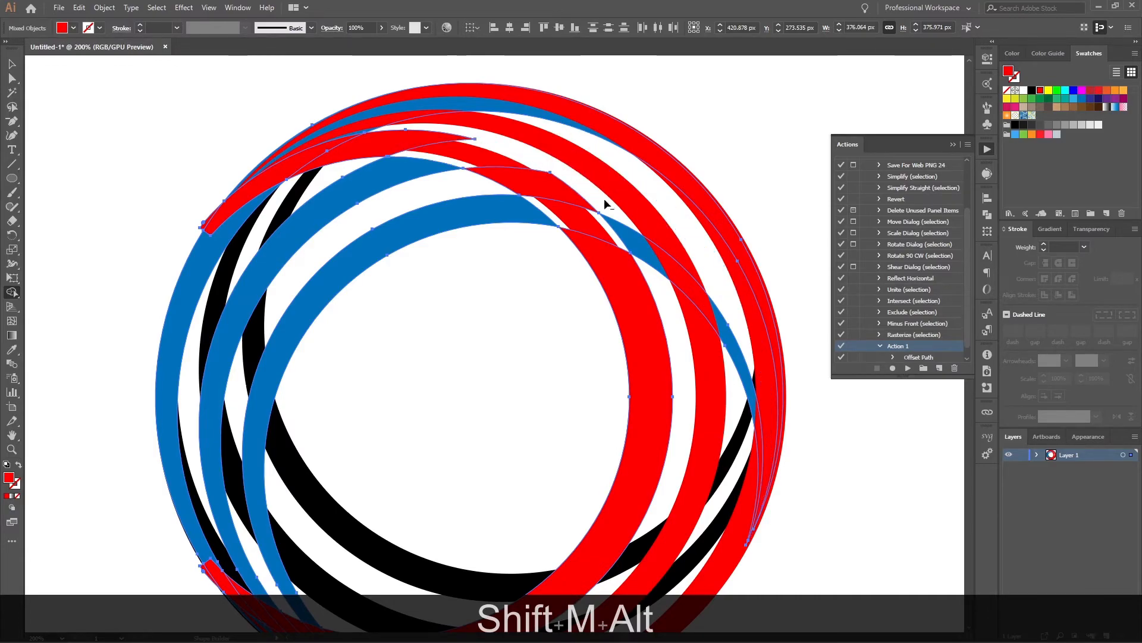
alt+click(627, 231)
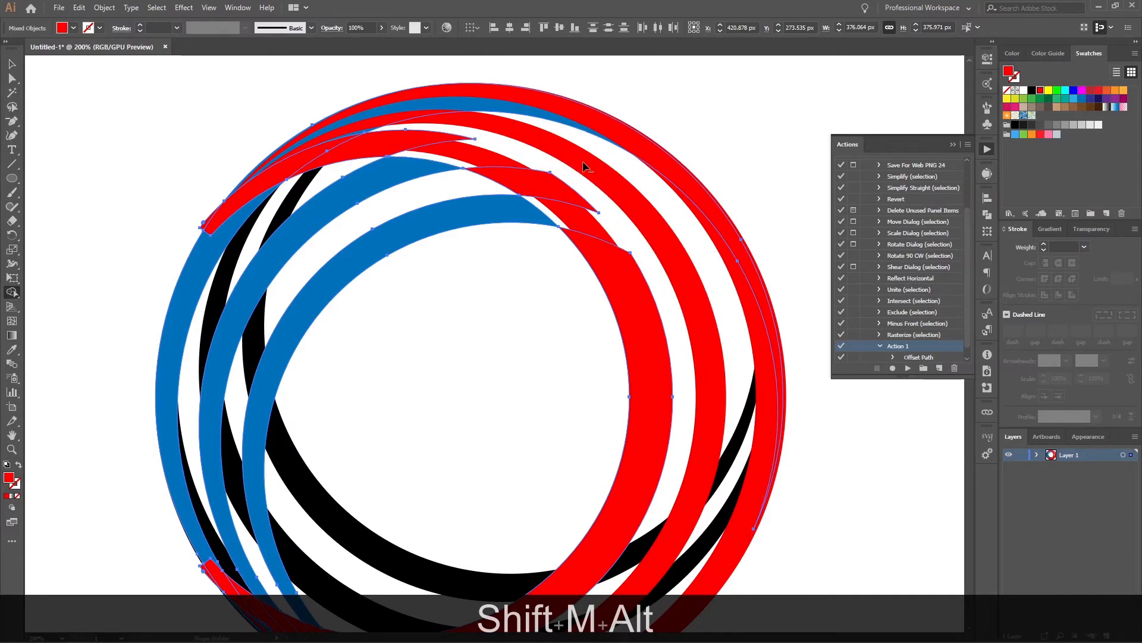
alt+click(506, 113)
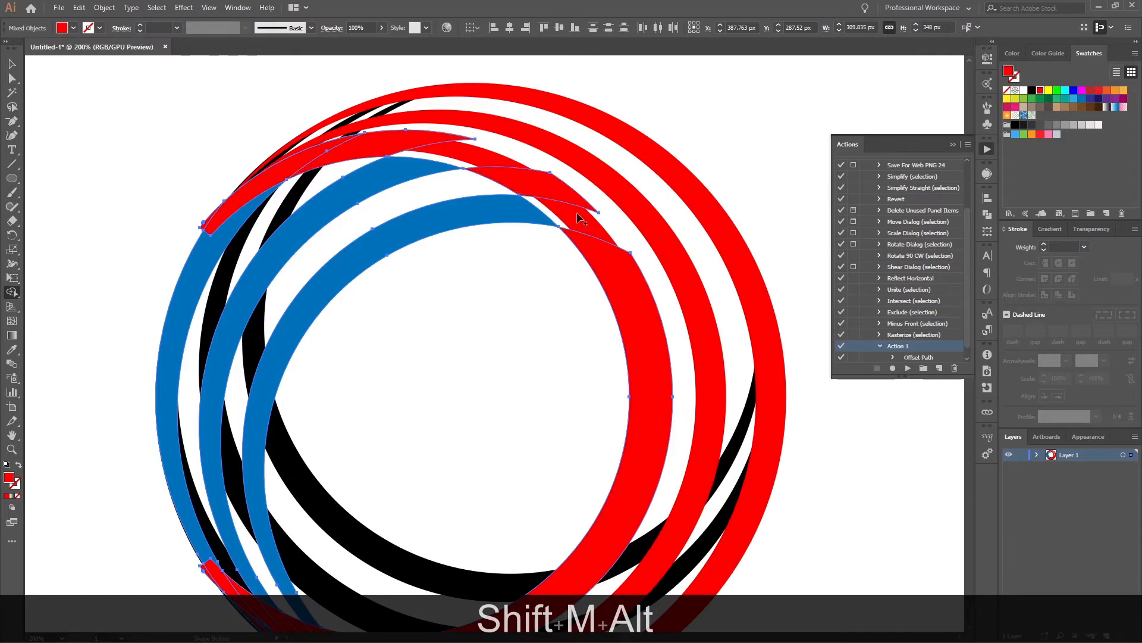
Remove the leftover upper pieces of the offset red crescent with Shape Builder to leave a gap, then deselect.
alt+click(533, 181)
alt+click(374, 148)
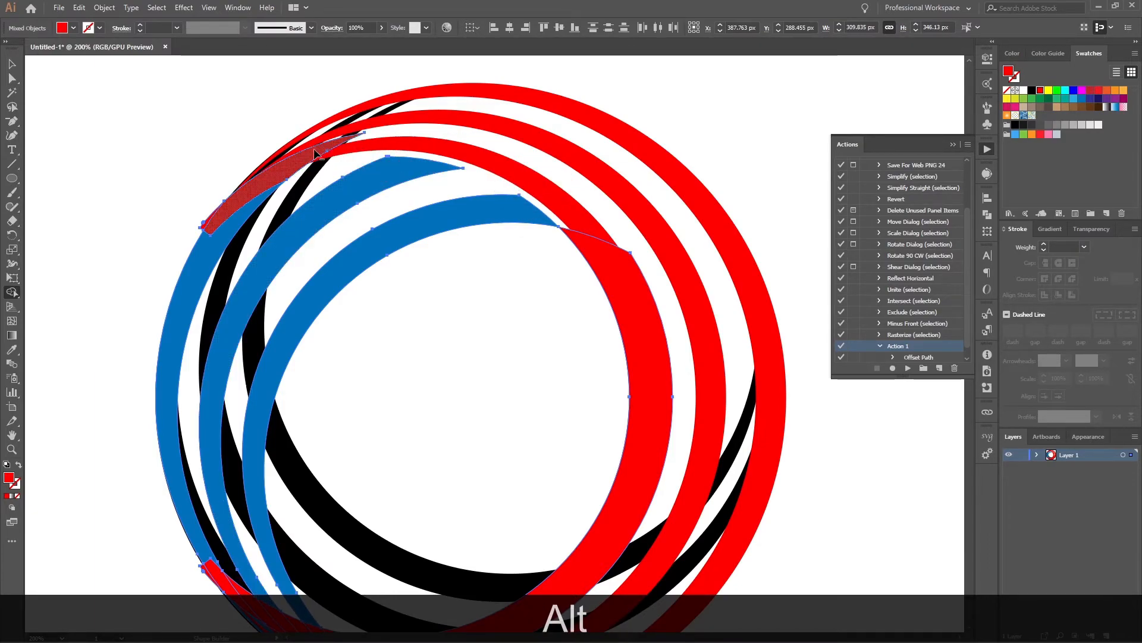
alt+click(303, 157)
alt+click(204, 224)
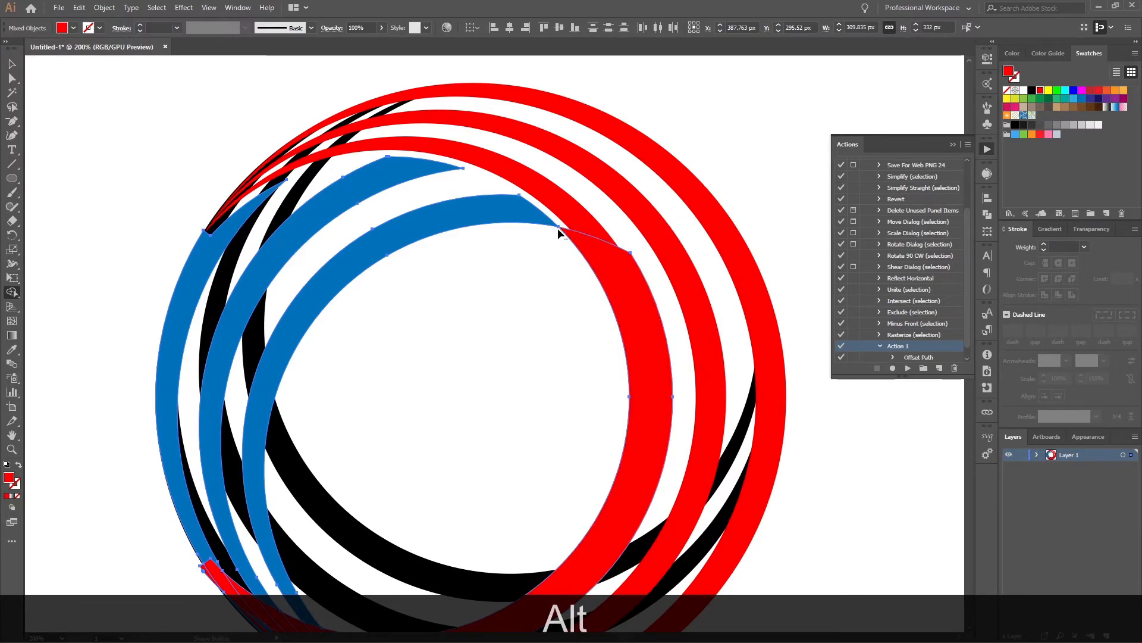
key(alt)
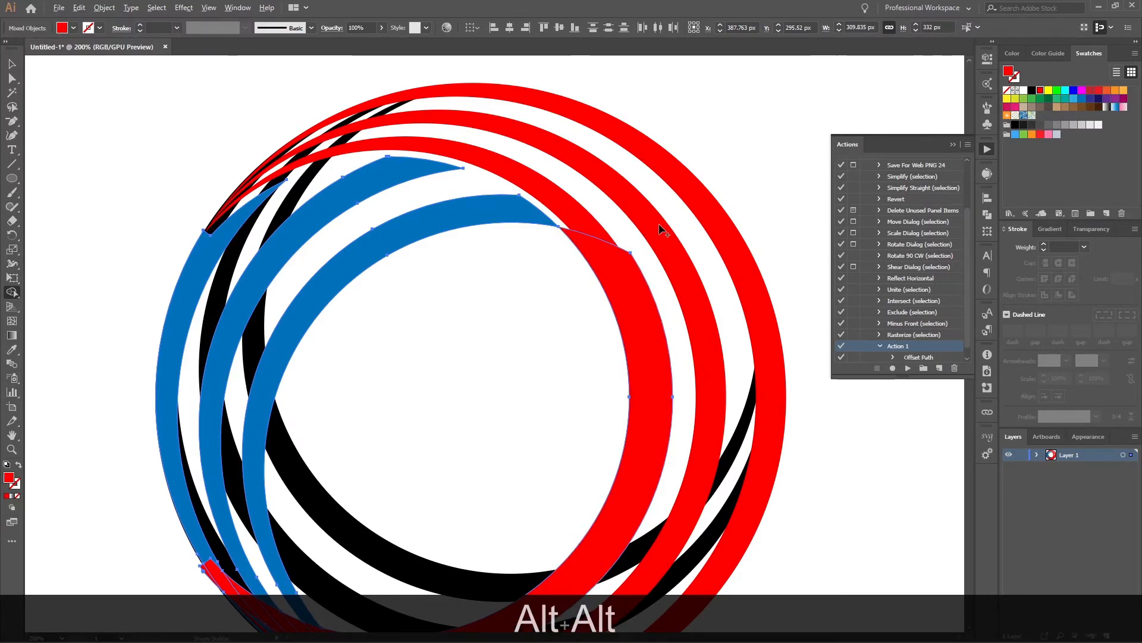
alt+click(619, 270)
key(v)
scroll(569, 348, down, 2)
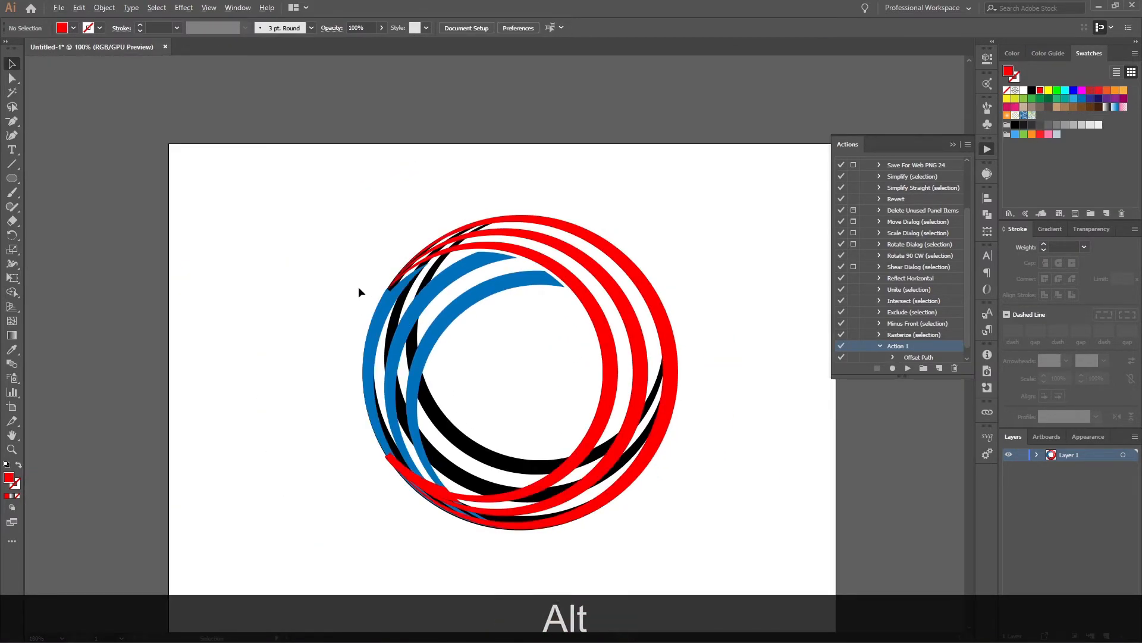
Undo the Shape Builder trimming and the offset of the innermost red crescent.
scroll(379, 293, up, 6)
scroll(473, 295, down, 5)
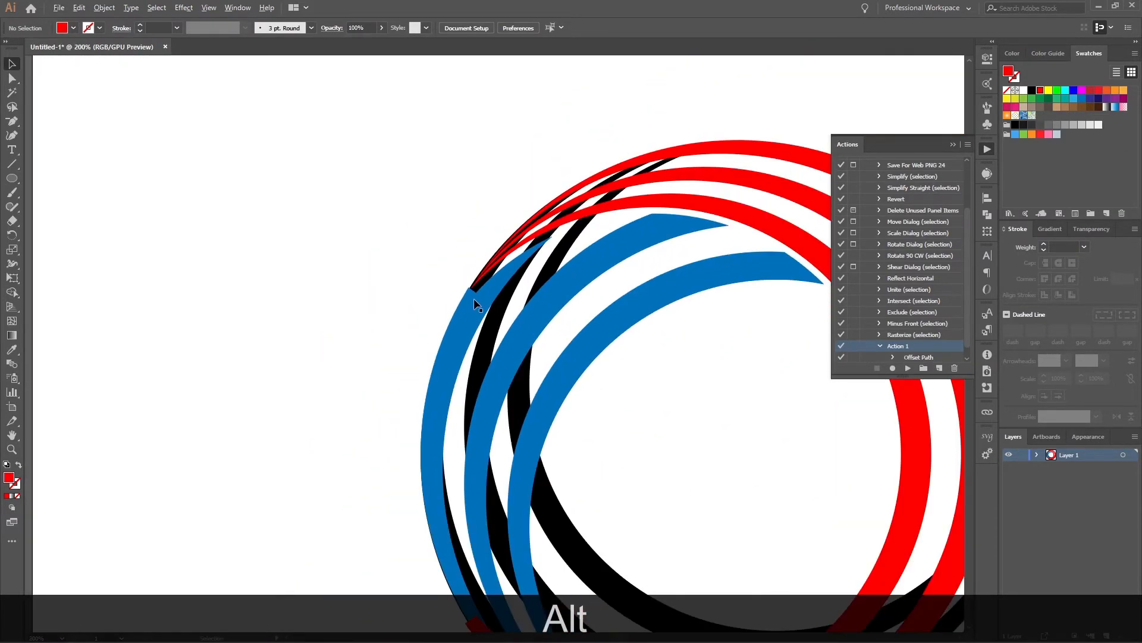
key(ctrl+z)
key(ctrl+z)
key(ctrl+z)
key(ctrl+z)
key(ctrl+z)
key(ctrl+z)
key(ctrl+z)
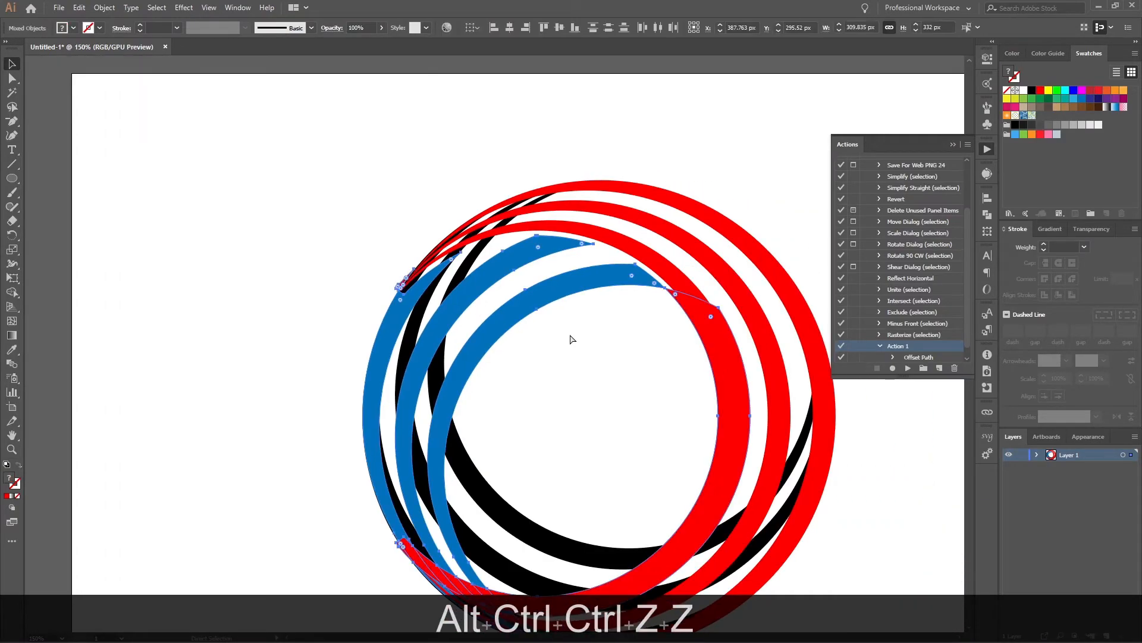
key(ctrl+z)
key(ctrl+z)
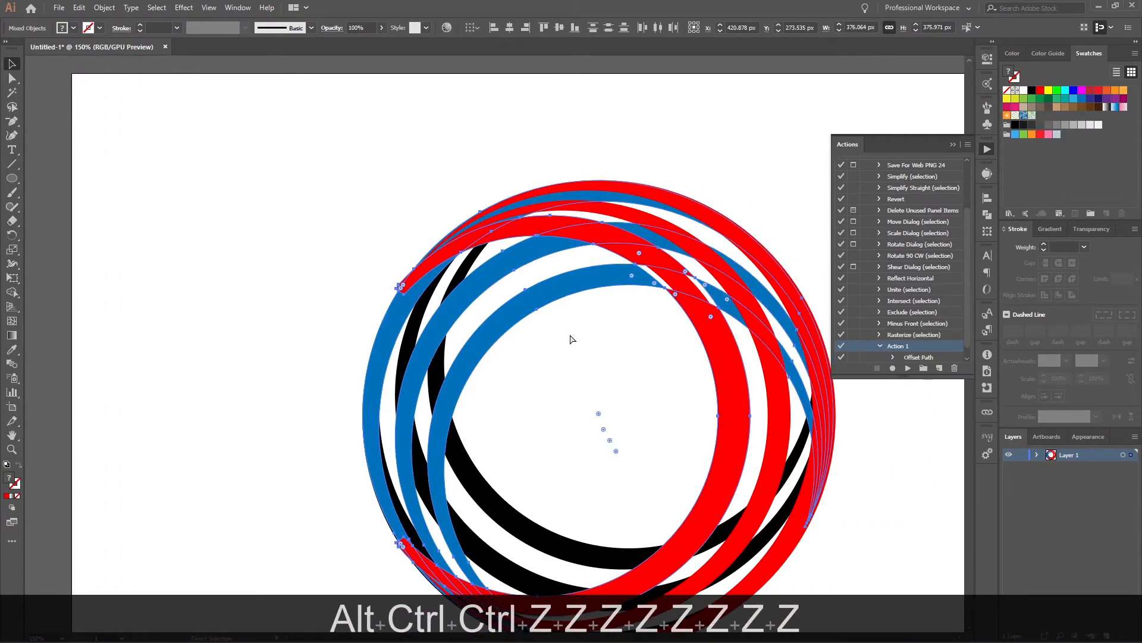
key(ctrl+z)
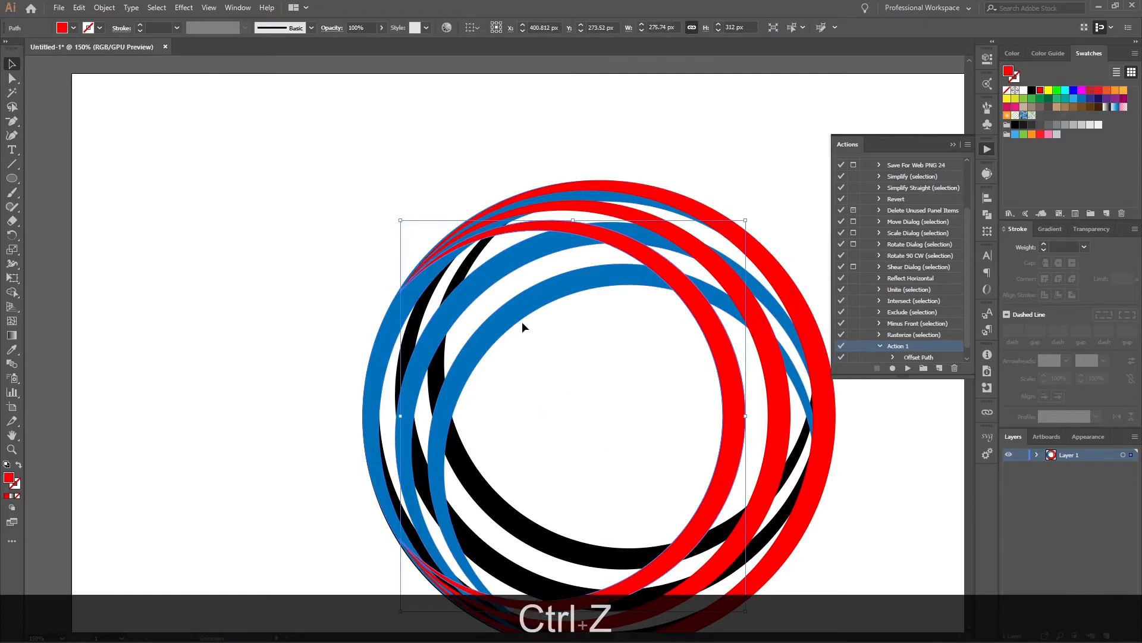
Offset the innermost red crescent's path by 4 px with mitered joins and a miter limit of 15, with the preview on.
key(ctrl+shift+Page_Up)
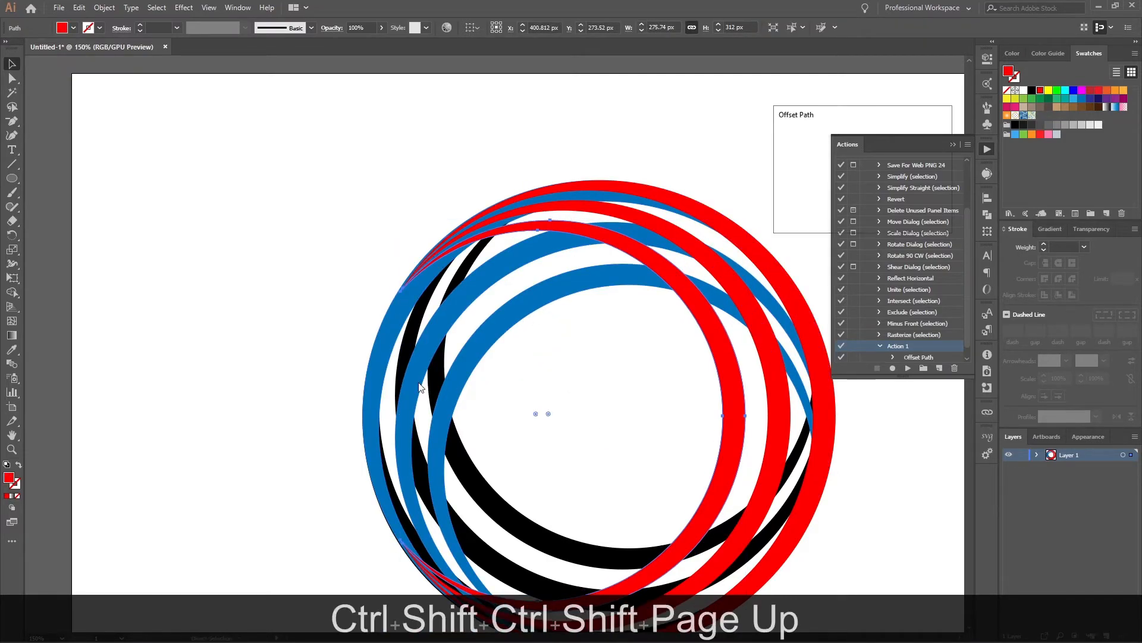
click(791, 208)
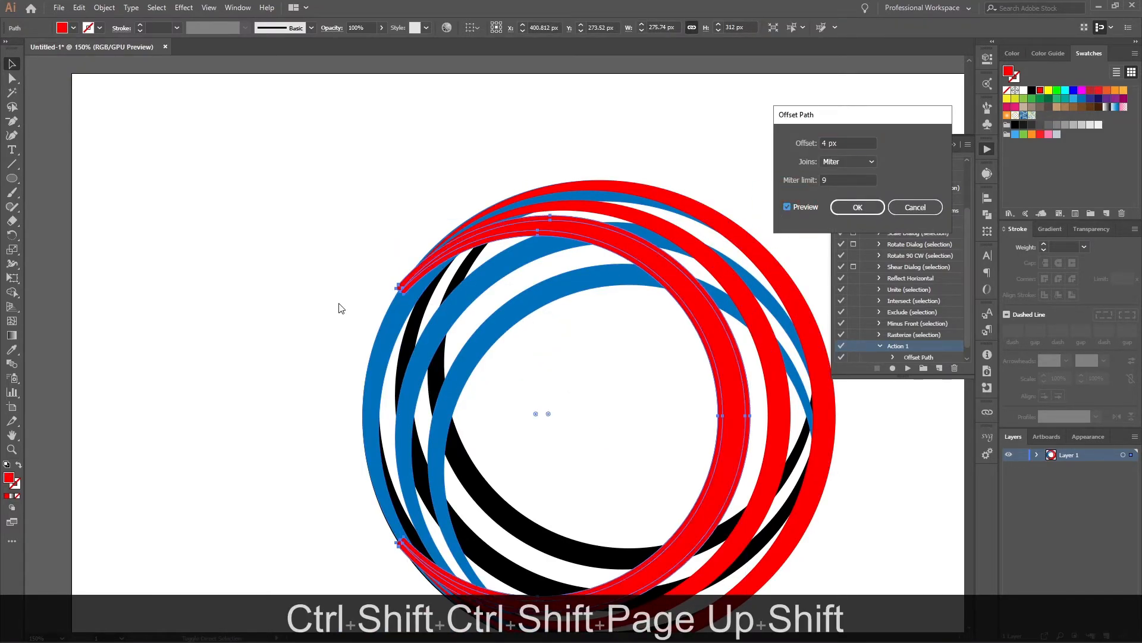
key(alt)
click(844, 178)
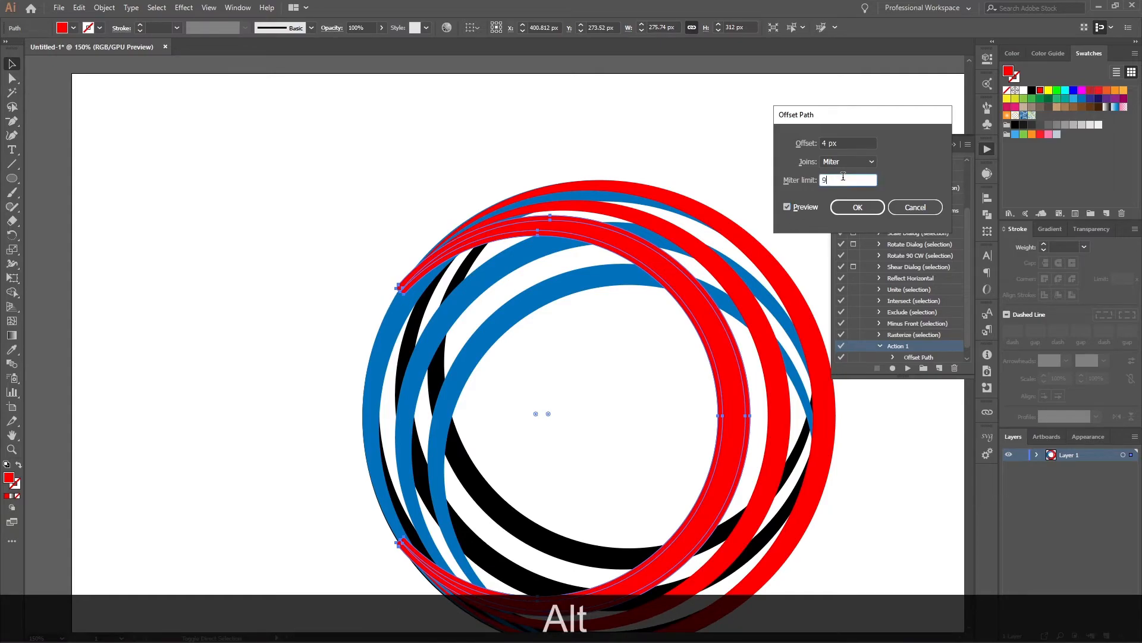
scroll(841, 180, up, 3)
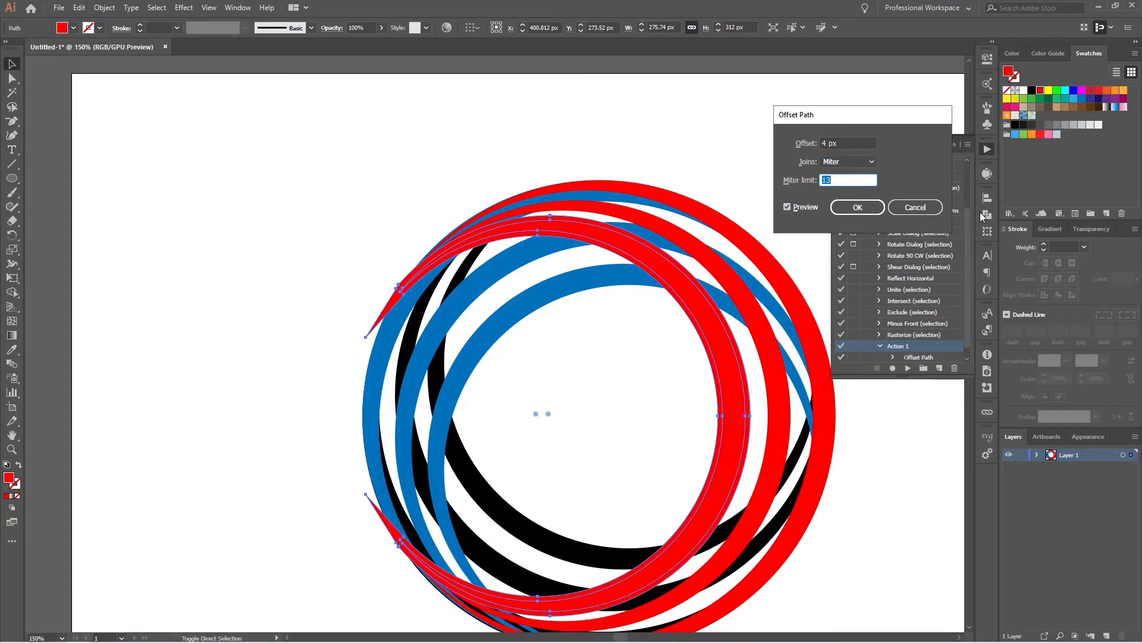
click(851, 206)
With the offset red crescent and blue crescents selected, use Shape Builder to remove the blue parts outside the red crescent and the adjoining offset pieces.
scroll(497, 325, up, 3)
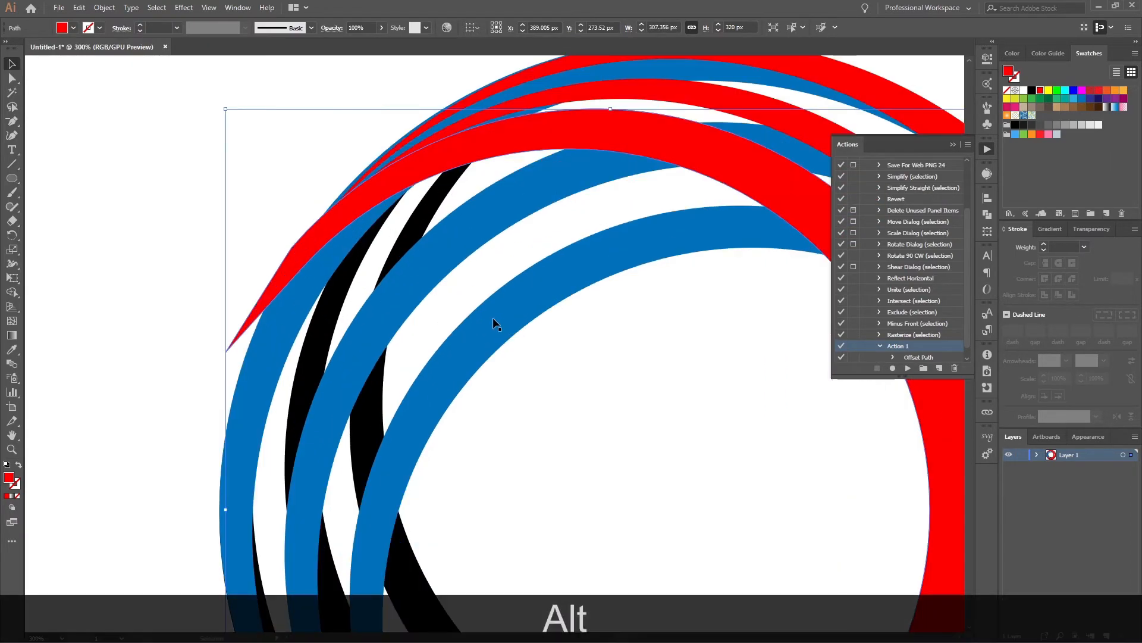
scroll(516, 249, down, 3)
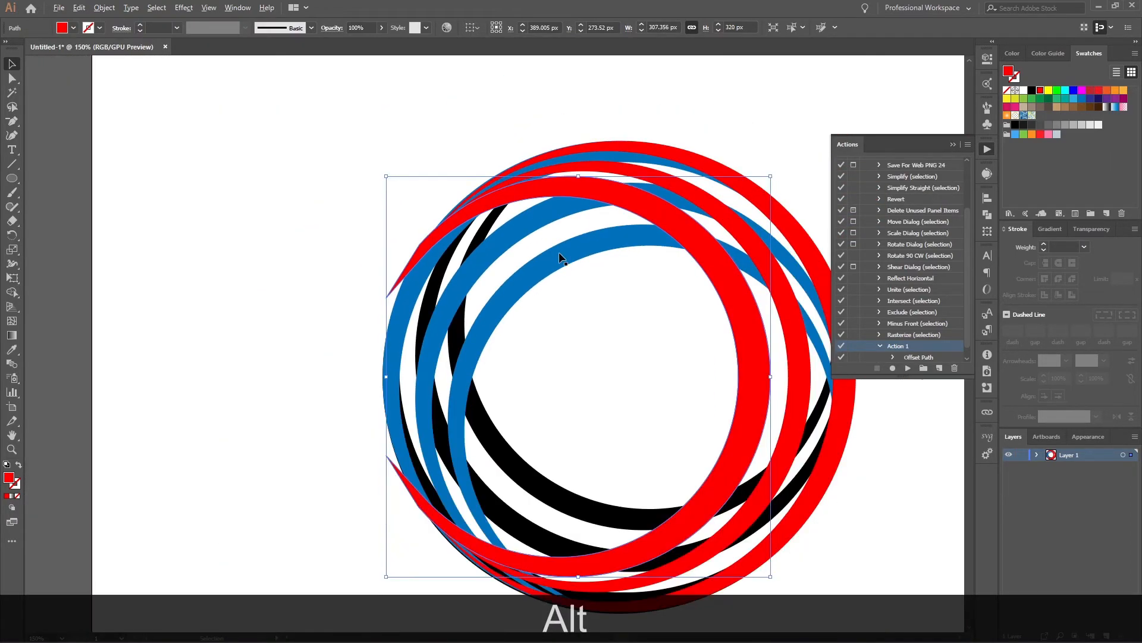
shift+click(612, 245)
key(shift+m)
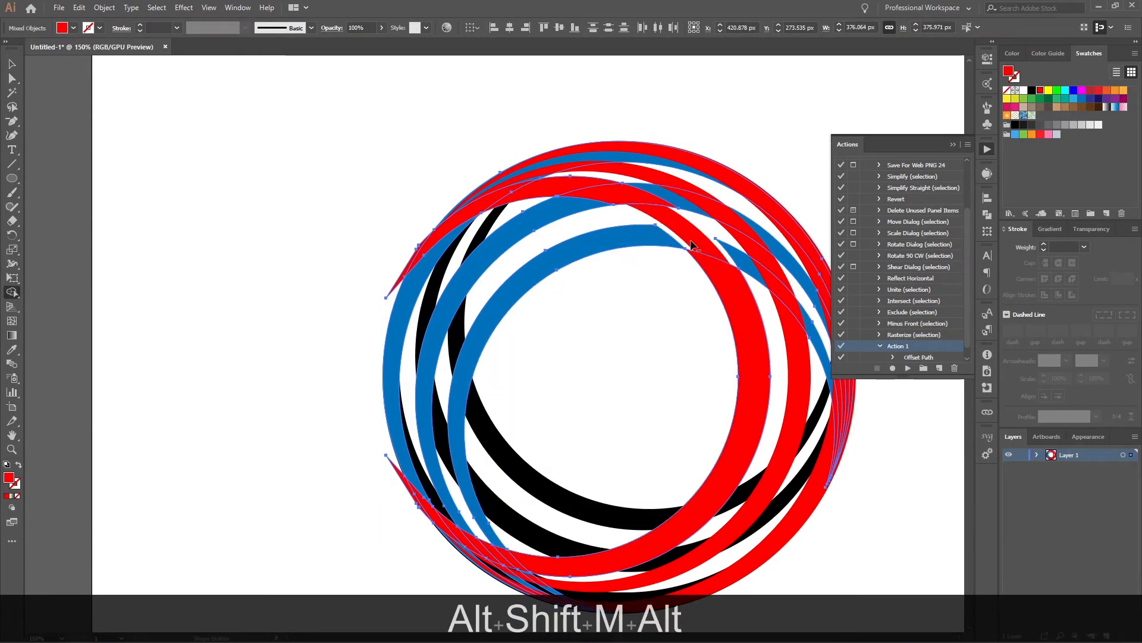
mouse_move(583, 194)
mouse_down()
mouse_move(711, 200)
mouse_move(740, 254)
mouse_up()
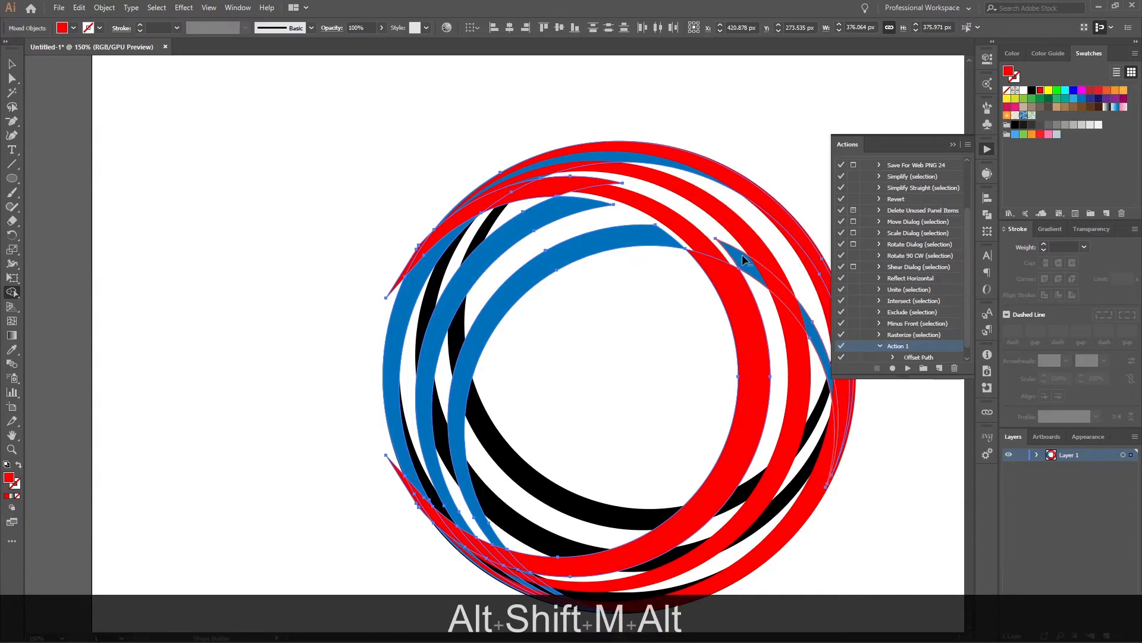
alt+click(645, 159)
alt+click(560, 193)
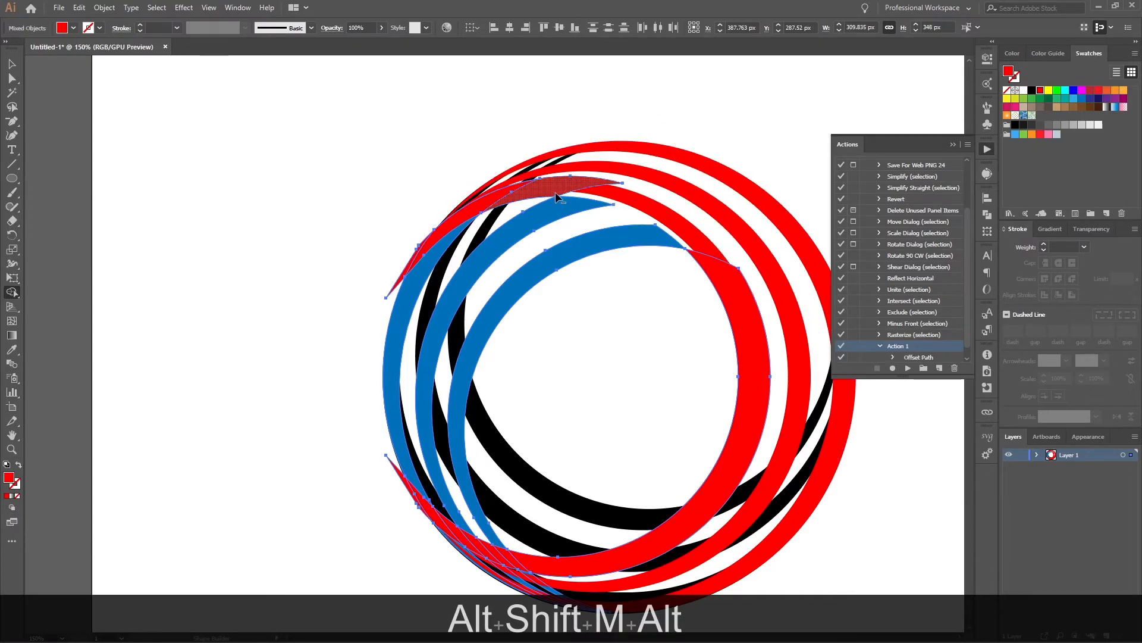
alt+click(752, 345)
Delete the leftover piece of the offset red crescent at the ring's lower left.
scroll(452, 539, up, 2)
scroll(466, 512, down, 1)
key(a)
click(294, 355)
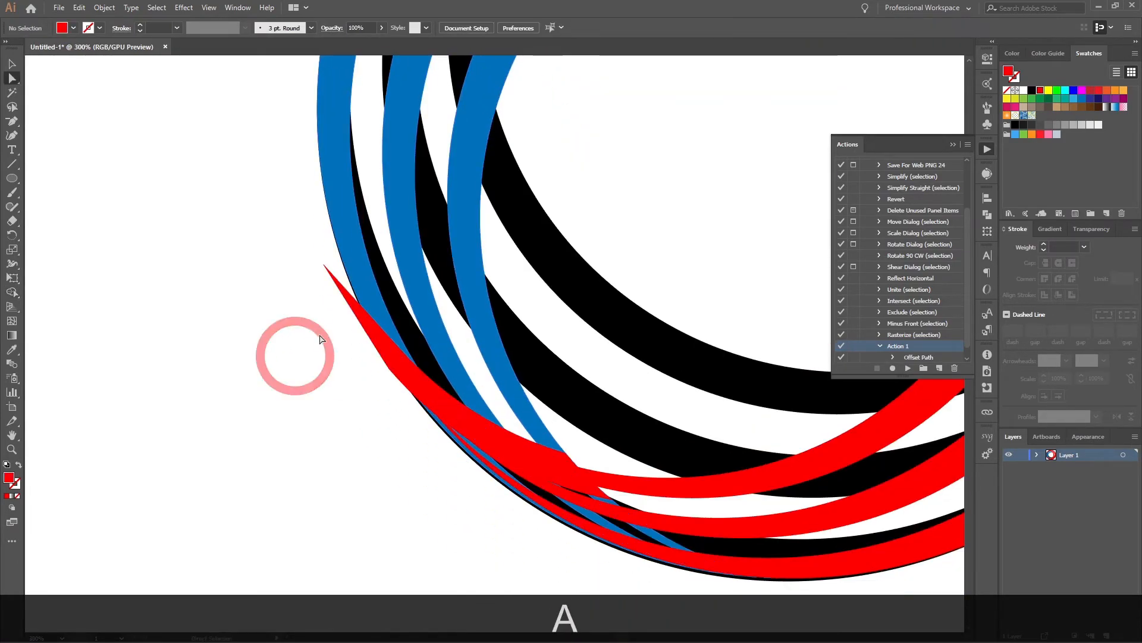
click(362, 357)
key(Delete)
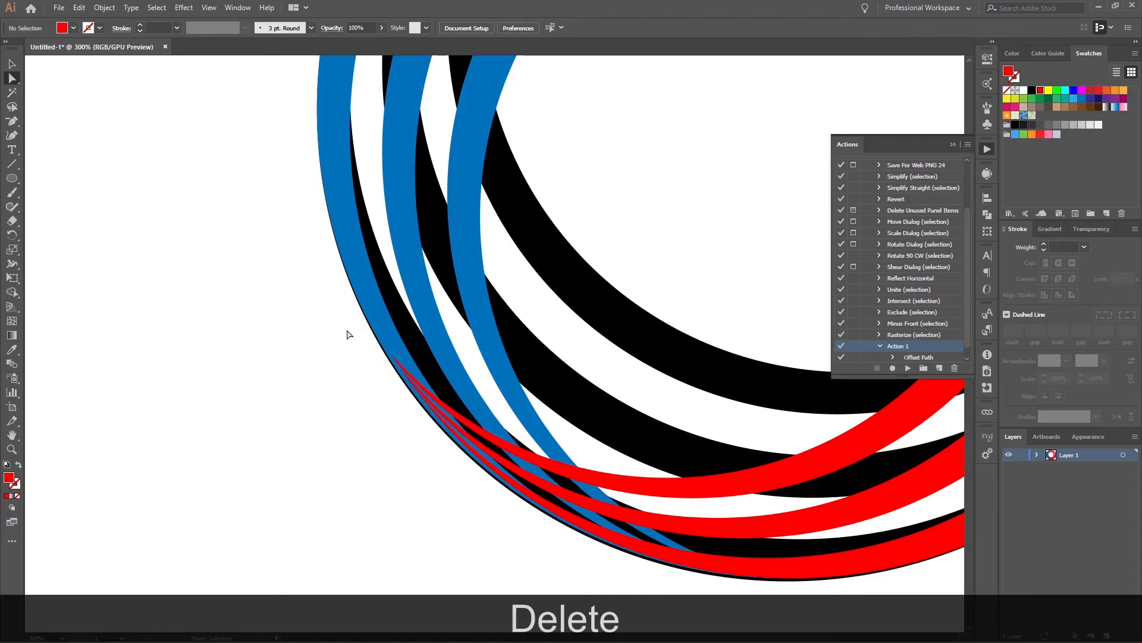
Delete the leftover pointed tip of the offset red crescent at the ring's upper left.
scroll(351, 481, down, 4)
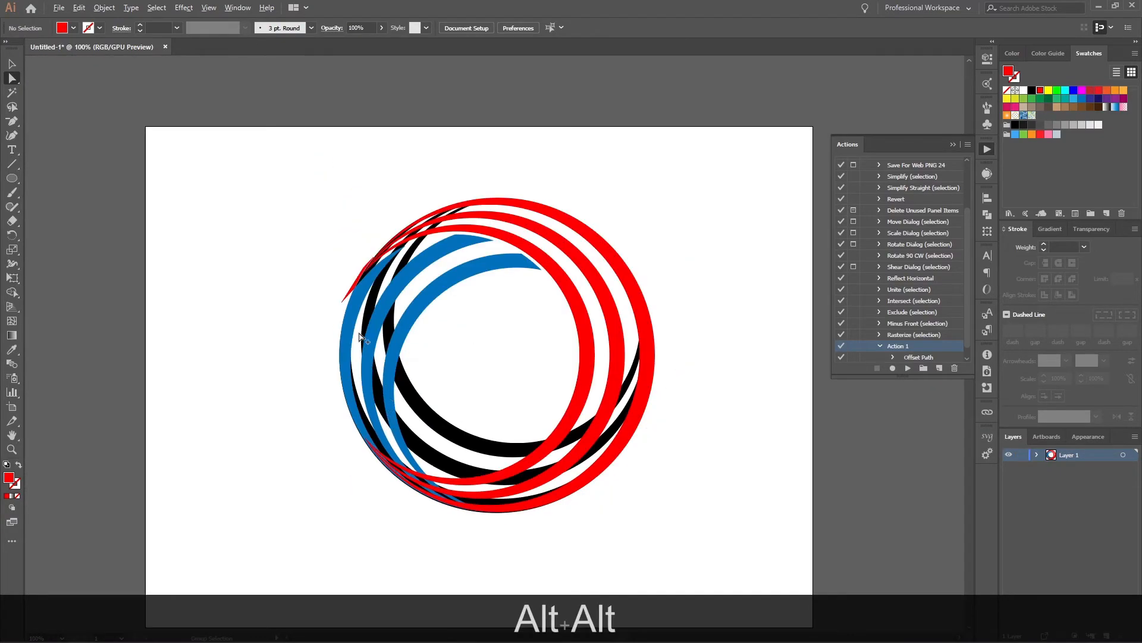
scroll(354, 236, up, 4)
key(a)
click(339, 217)
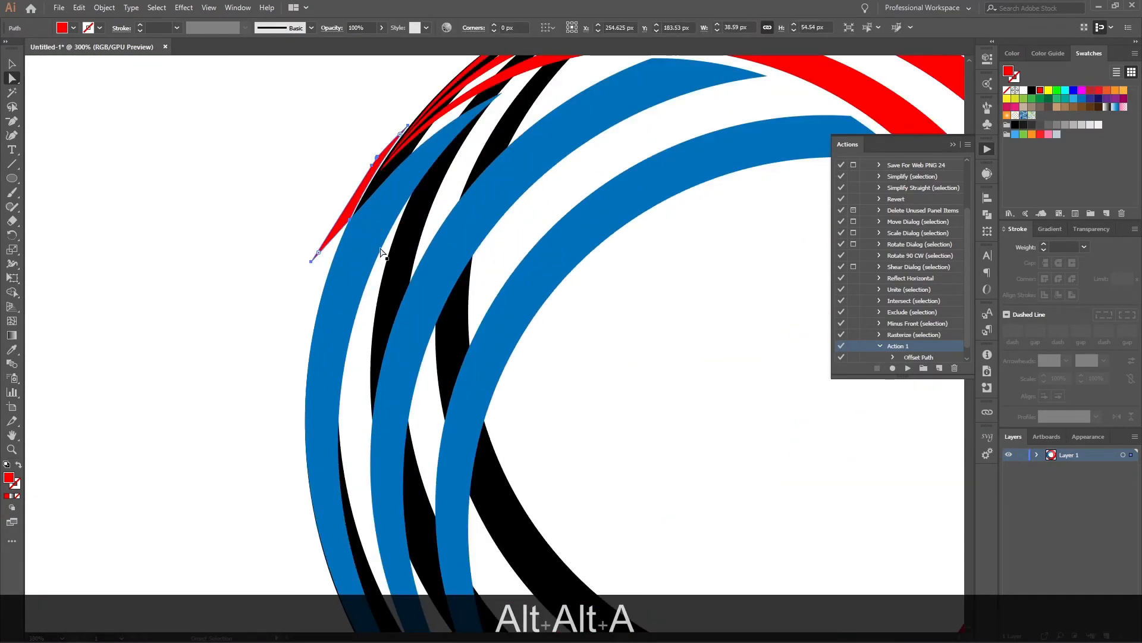
key(Delete)
scroll(380, 260, down, 3)
scroll(366, 297, down, 2)
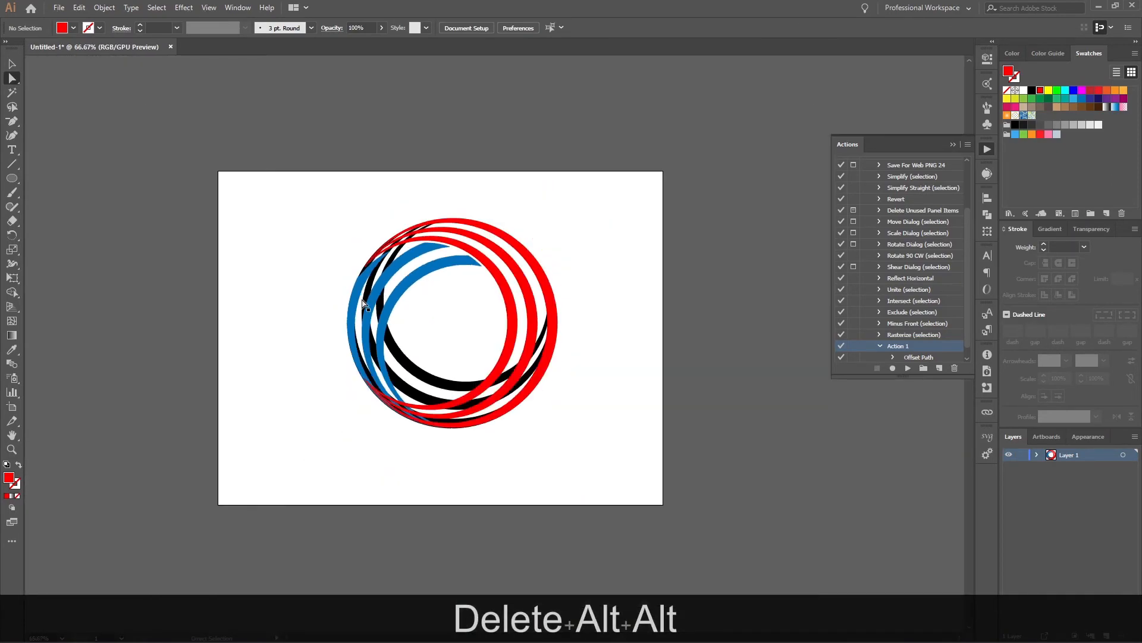
Offset the innermost blue crescent's path by 4 px with mitered joins and a miter limit of 15.
scroll(365, 344, up, 1)
scroll(387, 286, up, 1)
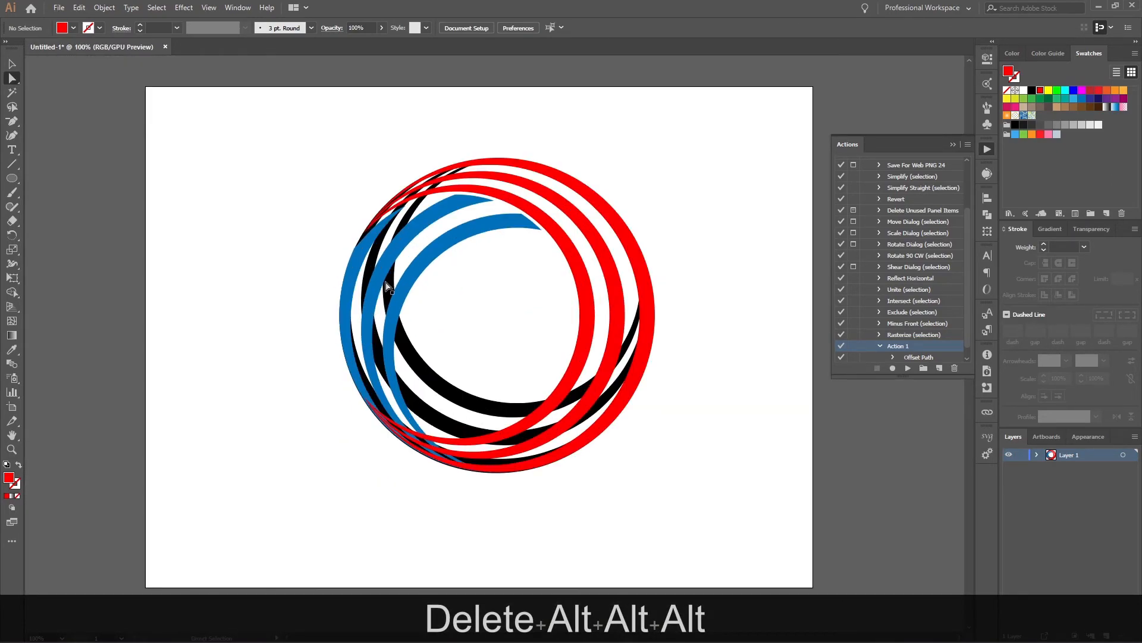
click(393, 348)
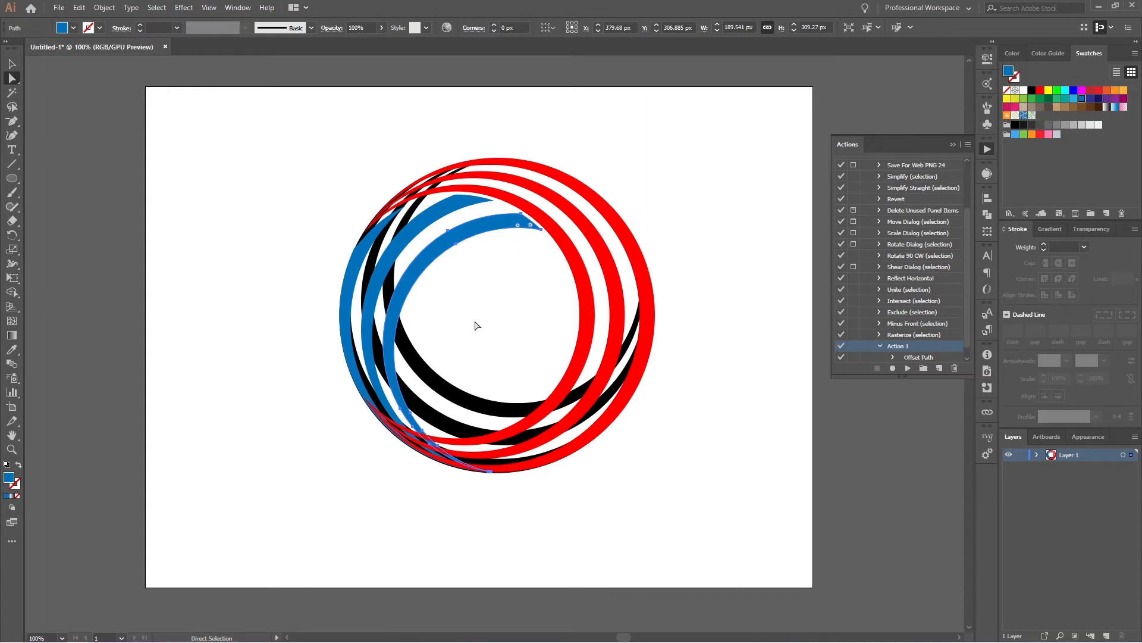
key(ctrl+shift+Page_Up)
key(shift)
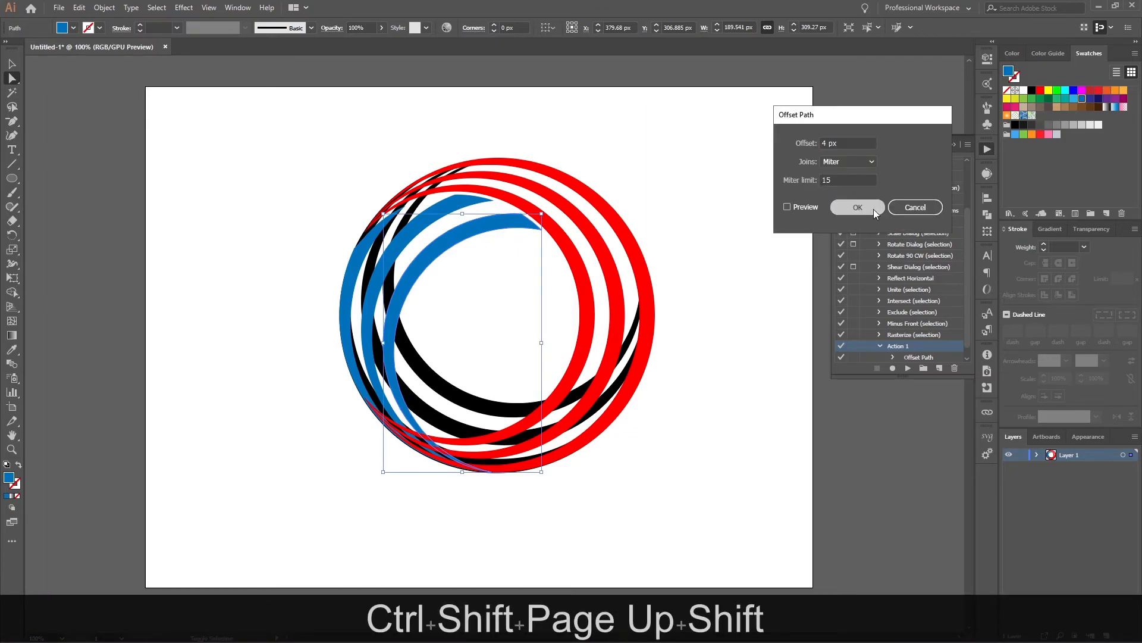
click(858, 207)
With the offset blue crescent and innermost black crescent selected, use Shape Builder to remove the black part beyond the blue crescent at the upper left.
key(v)
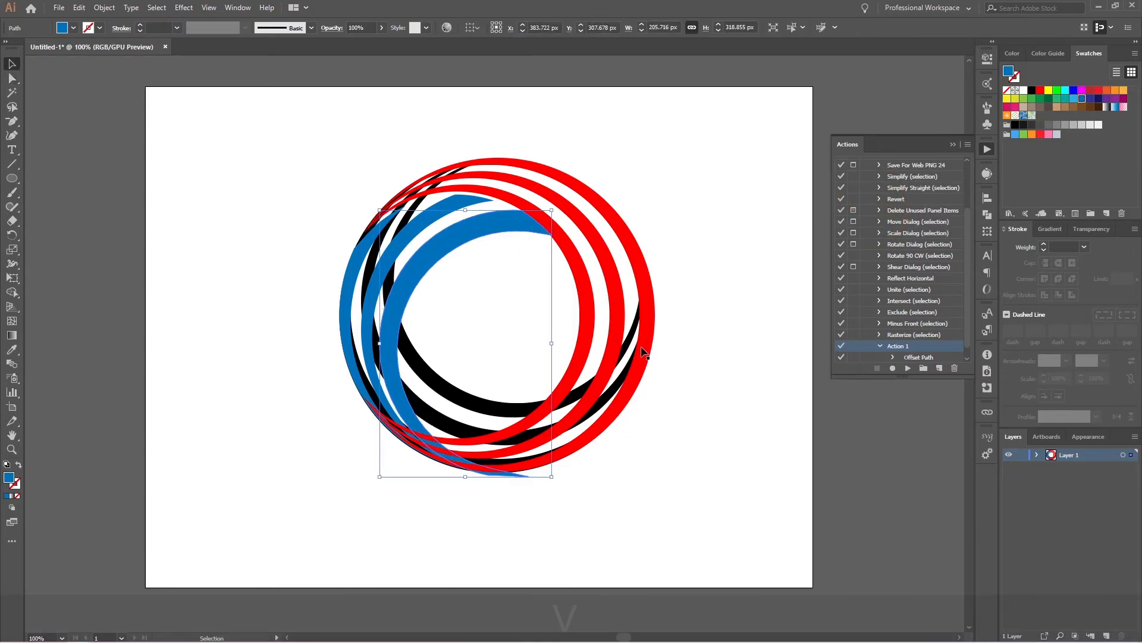
shift+click(485, 404)
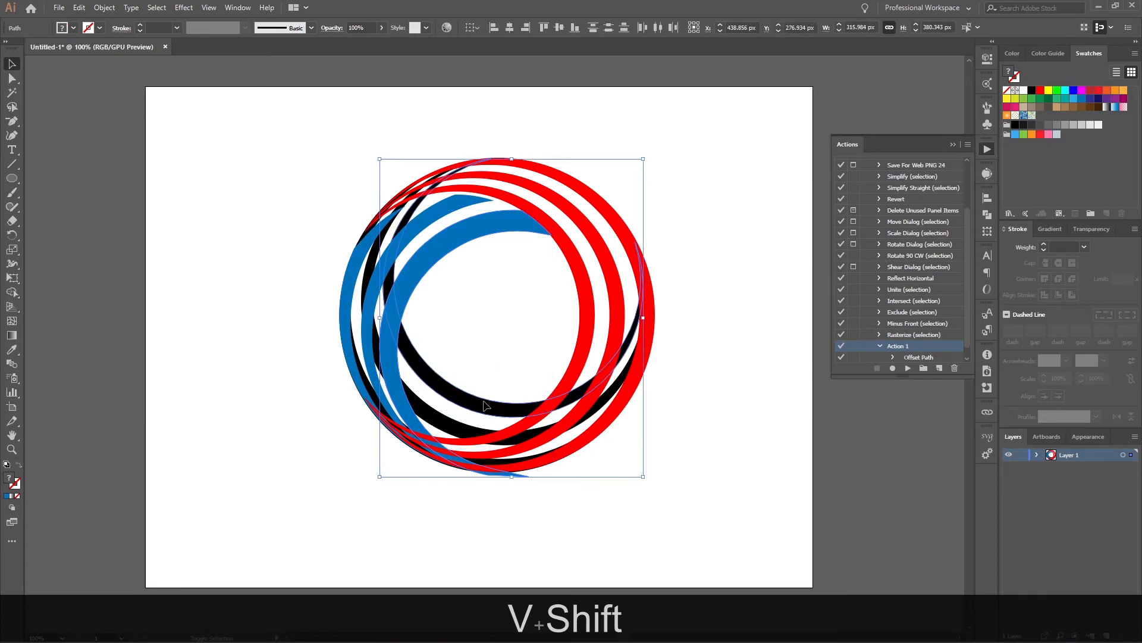
key(shift+m)
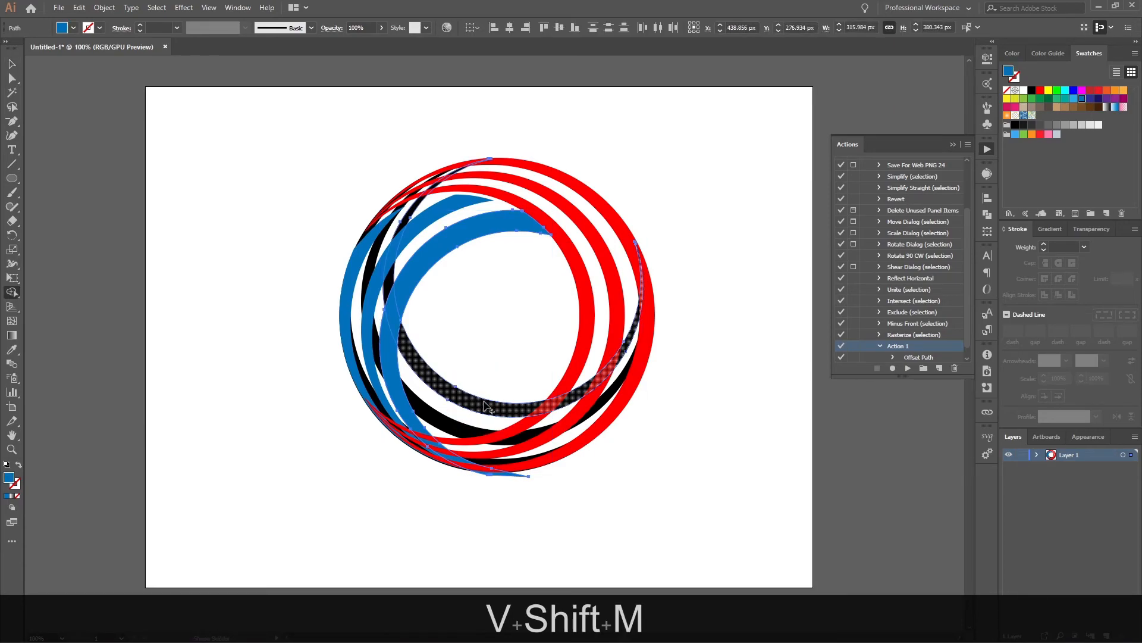
alt+click(392, 324)
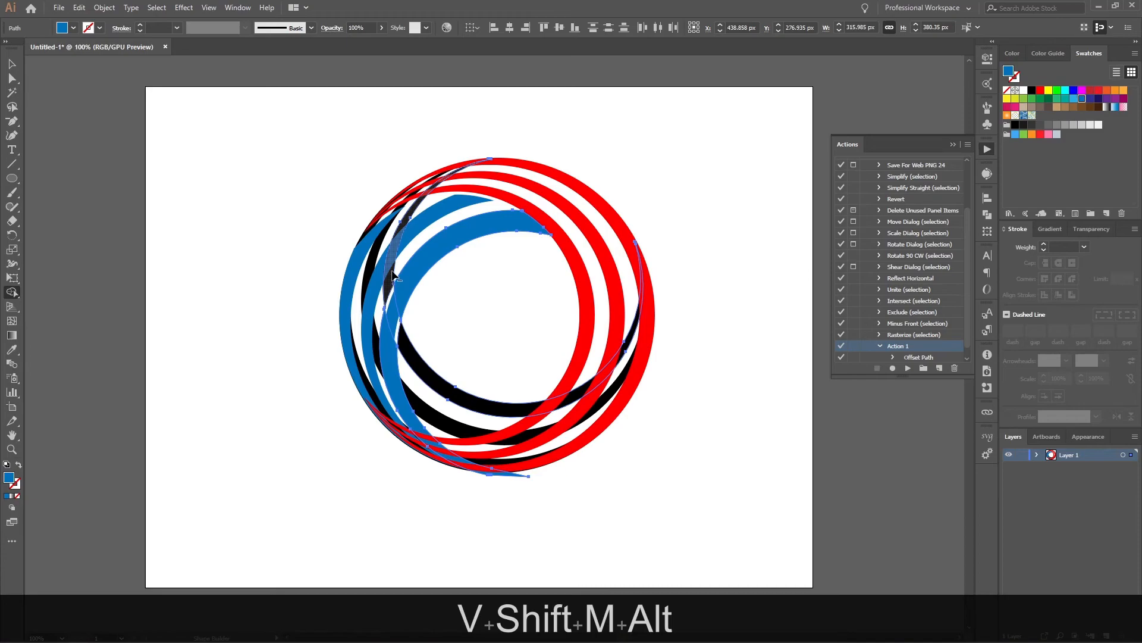
alt+click(354, 318)
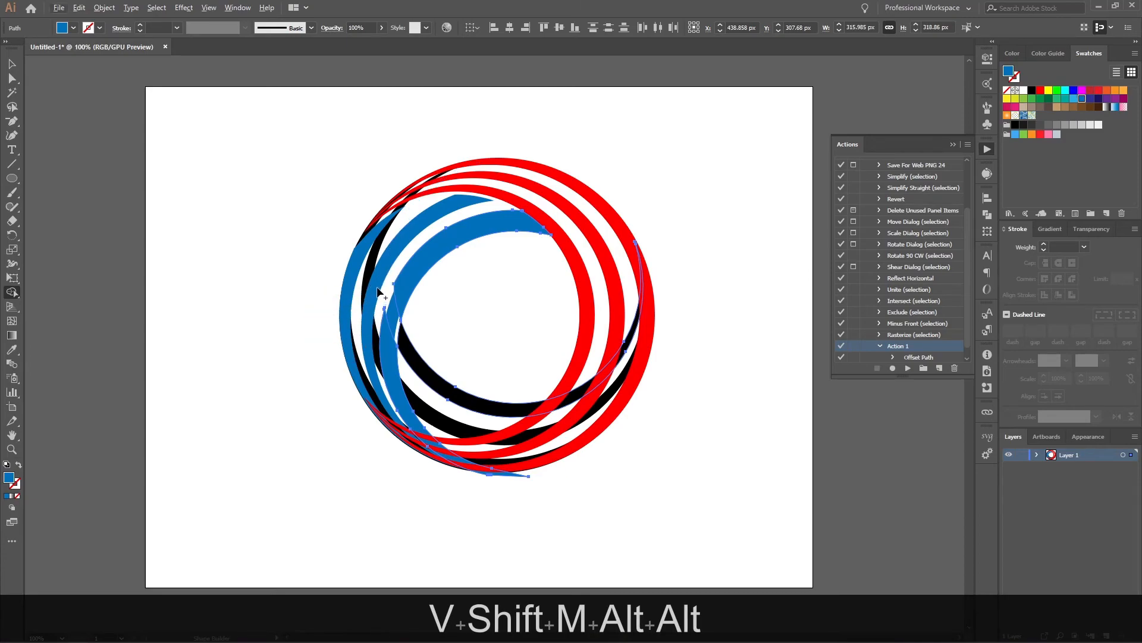
Add the other two black crescents to the selection and remove their parts left of the offset blue crescent with Shape Builder.
key(a)
shift+click(430, 419)
shift+click(378, 408)
key(shift+m)
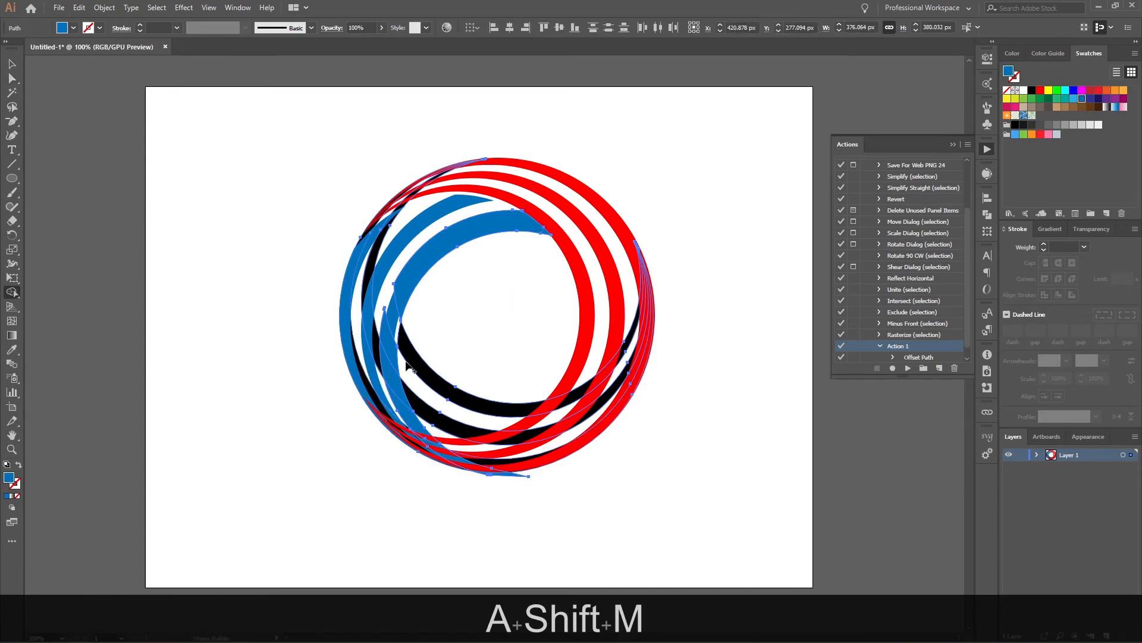
alt+click(367, 280)
alt+click(352, 355)
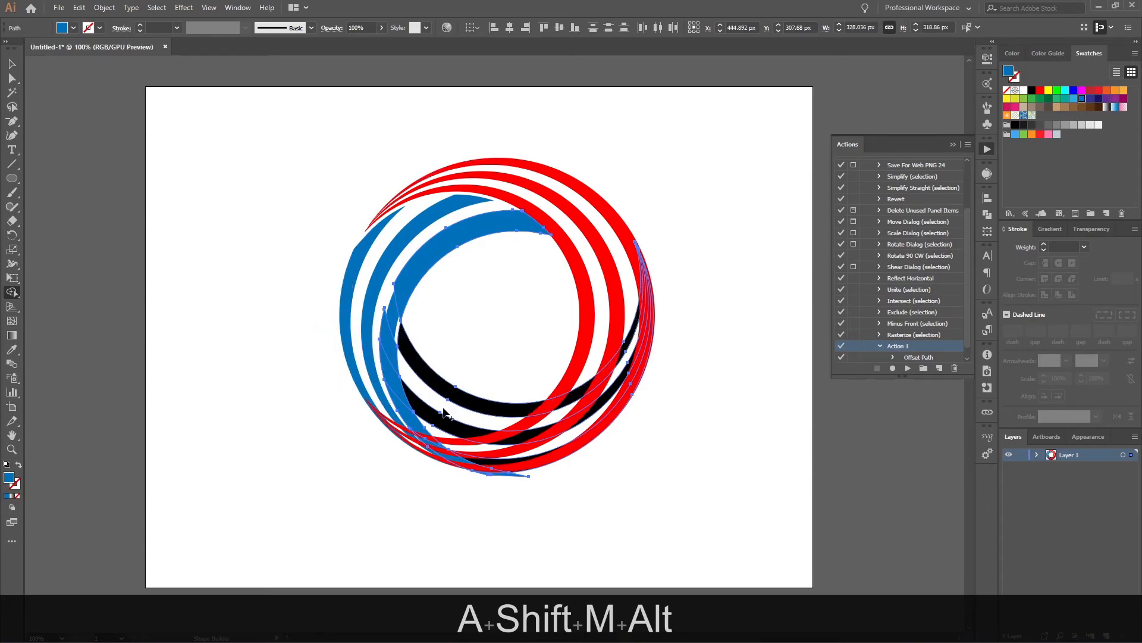
Remove the offset blue crescent's leftover pieces with Shape Builder and delete the remaining pieces at the bottom of the ring.
alt+click(405, 301)
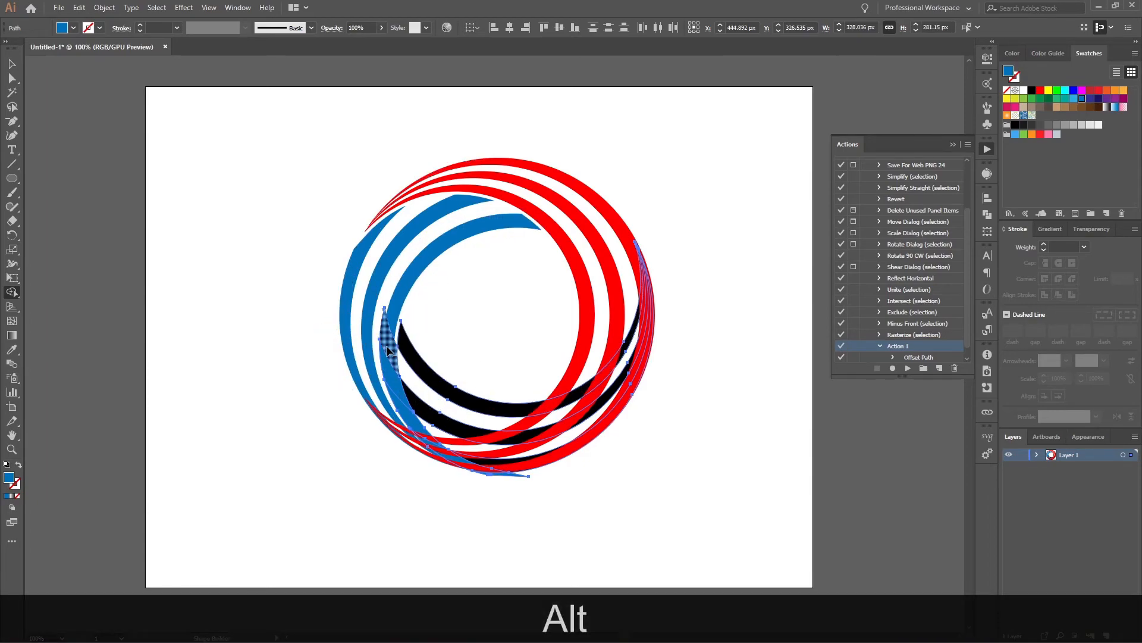
alt+click(405, 420)
key(a)
scroll(500, 503, up, 4)
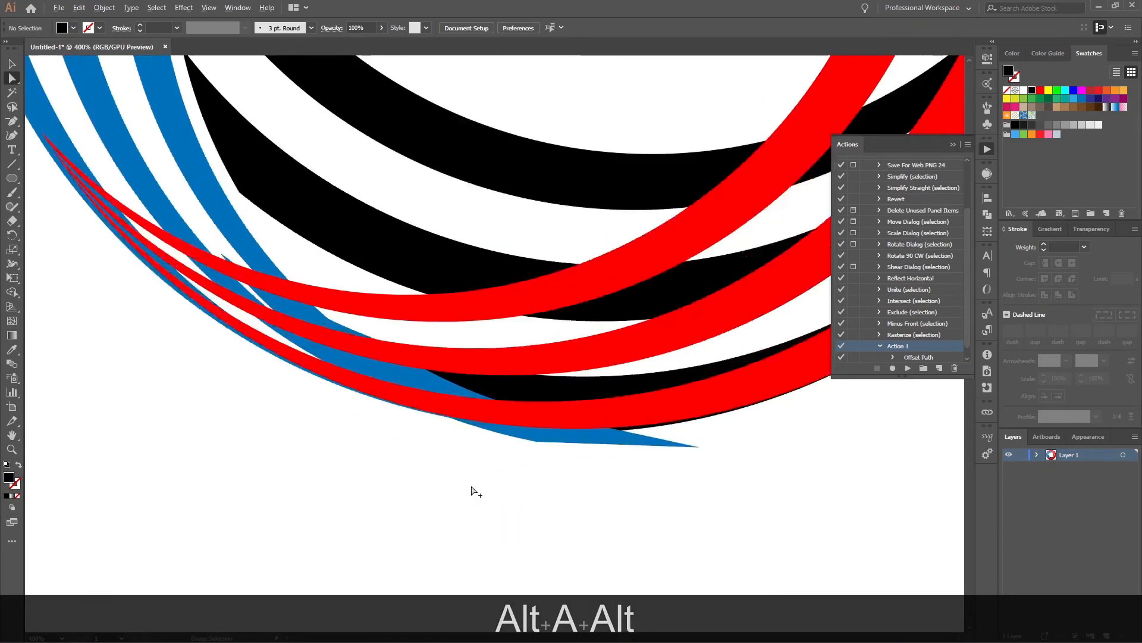
click(551, 446)
key(Delete)
key(Delete)
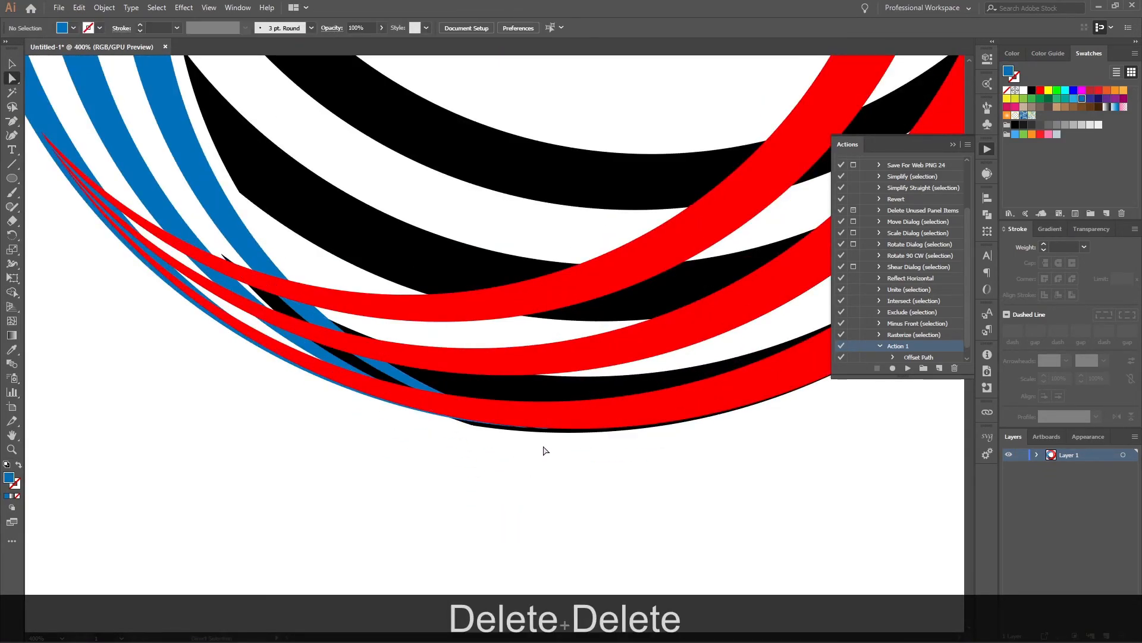
scroll(544, 451, down, 4)
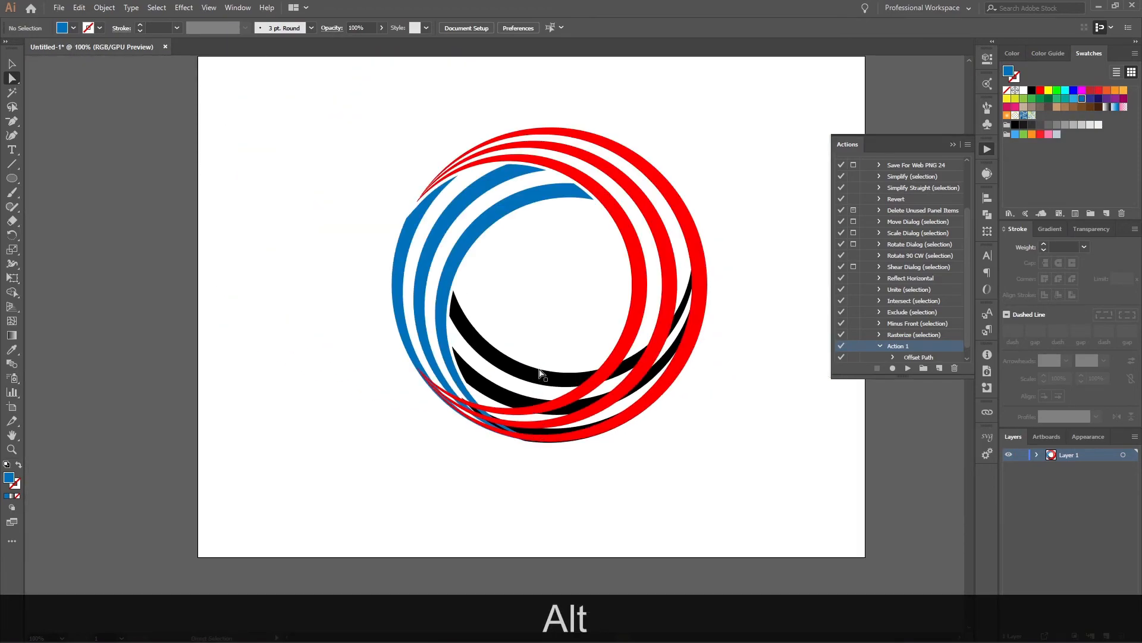
Offset the innermost black crescent's path by 4 px with mitered joins and a miter limit of 15.
key(v)
click(538, 379)
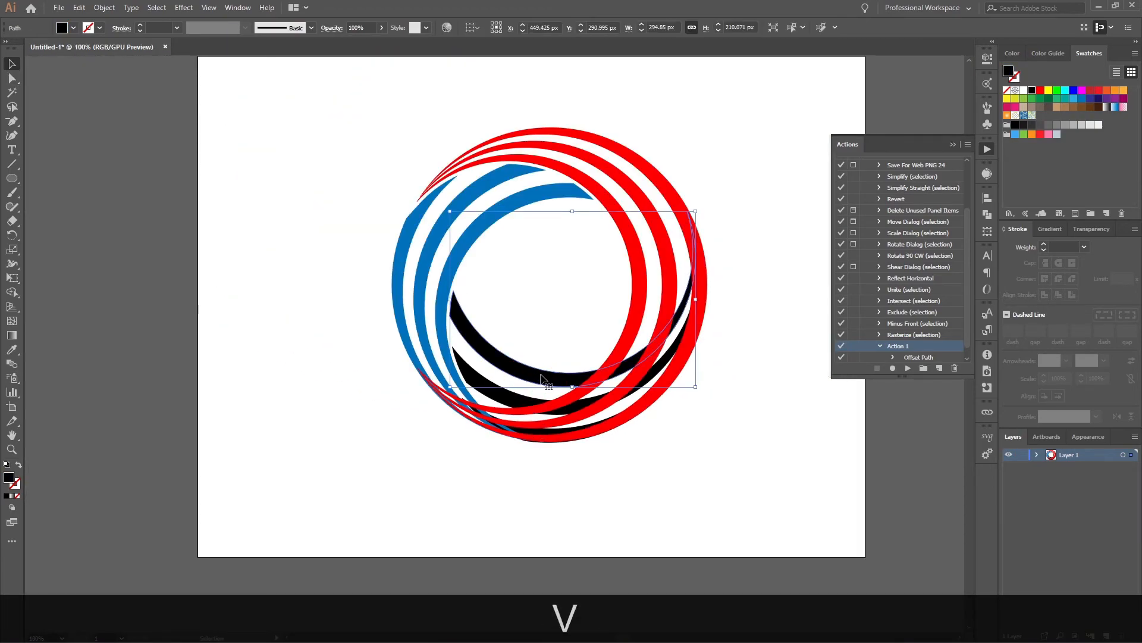
key(ctrl+shift+Page_Up)
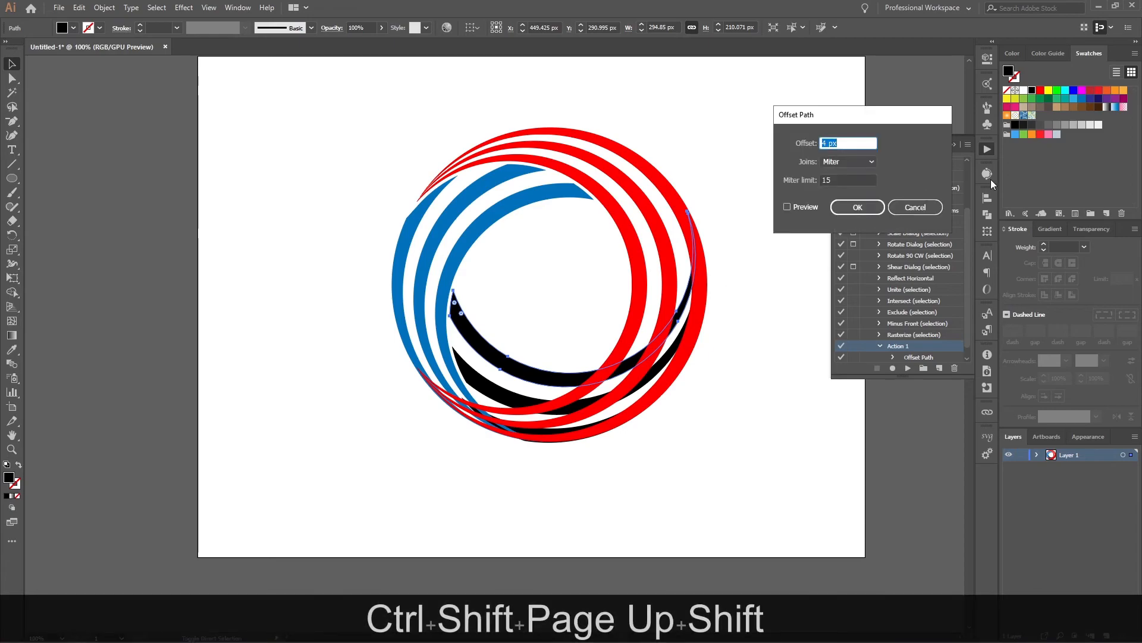
click(831, 207)
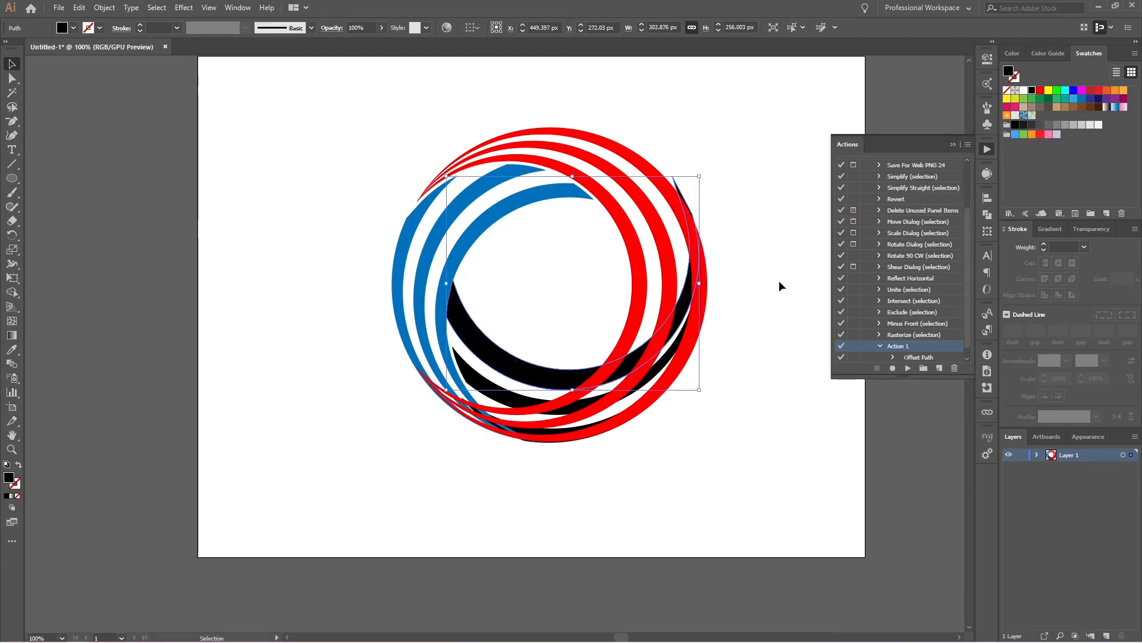
With the offset black crescent and the three red crescents selected, use Shape Builder to remove the red parts below the offset black crescent.
shift+click(645, 313)
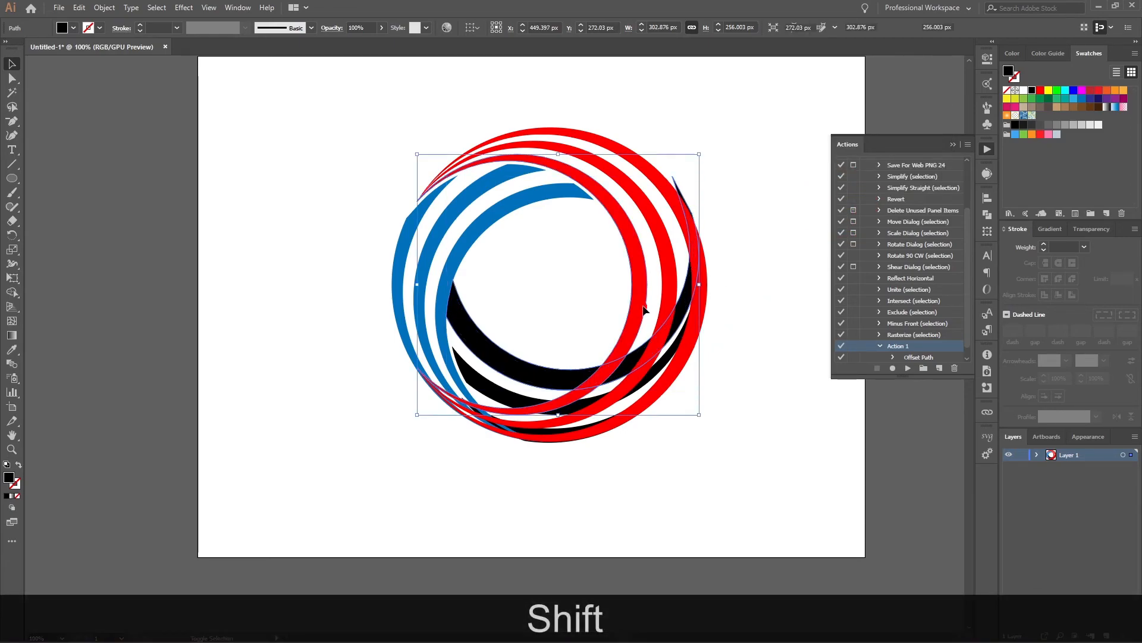
shift+click(705, 312)
key(shift+m)
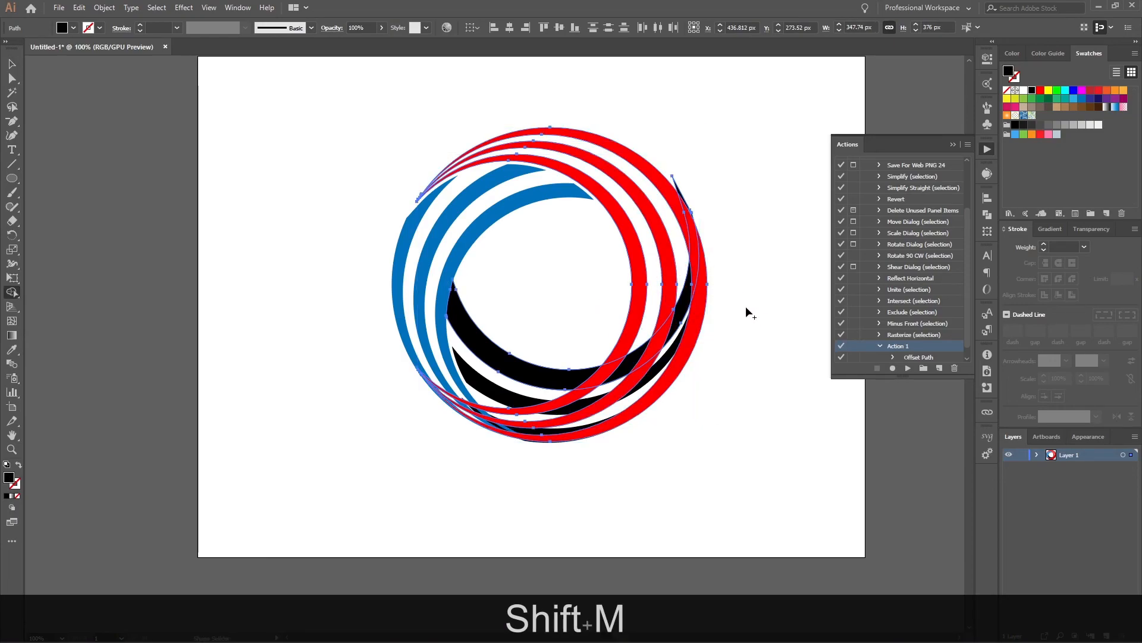
alt+click(609, 373)
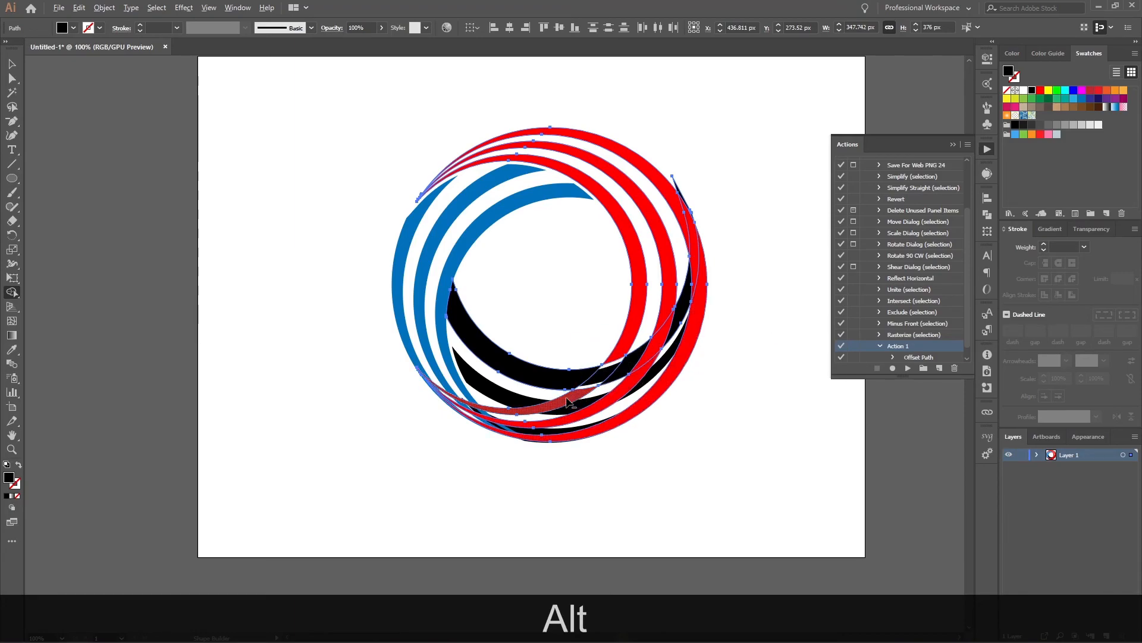
drag(582, 405, 624, 431)
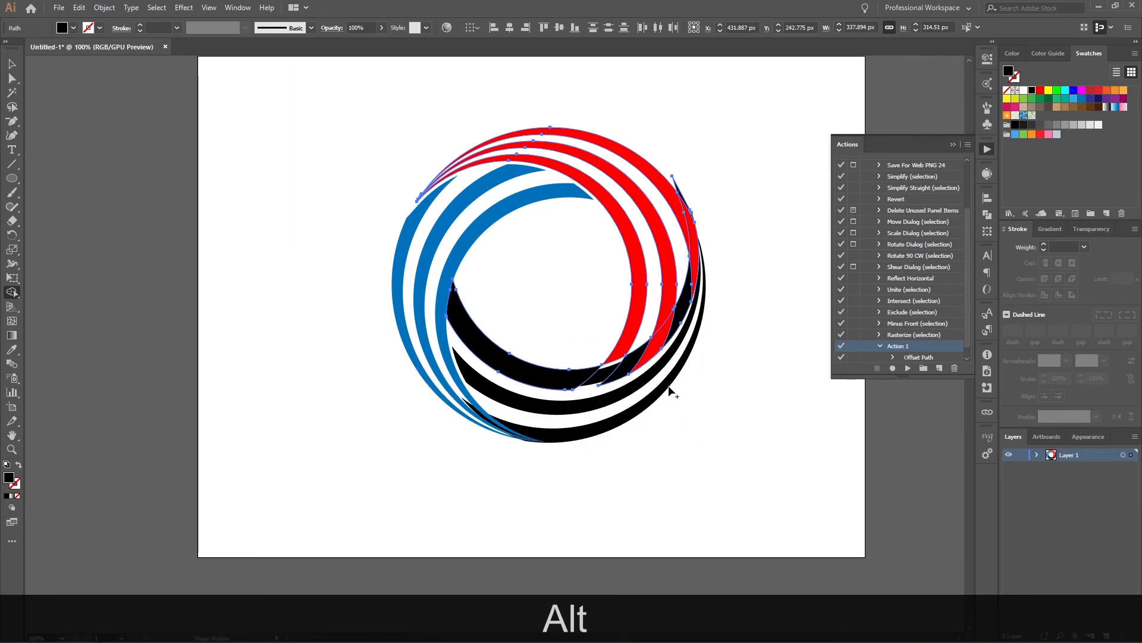
Remove the middle and outermost red crescents' excess pieces beyond the edge of the offset black crescent with Shape Builder.
alt+click(660, 344)
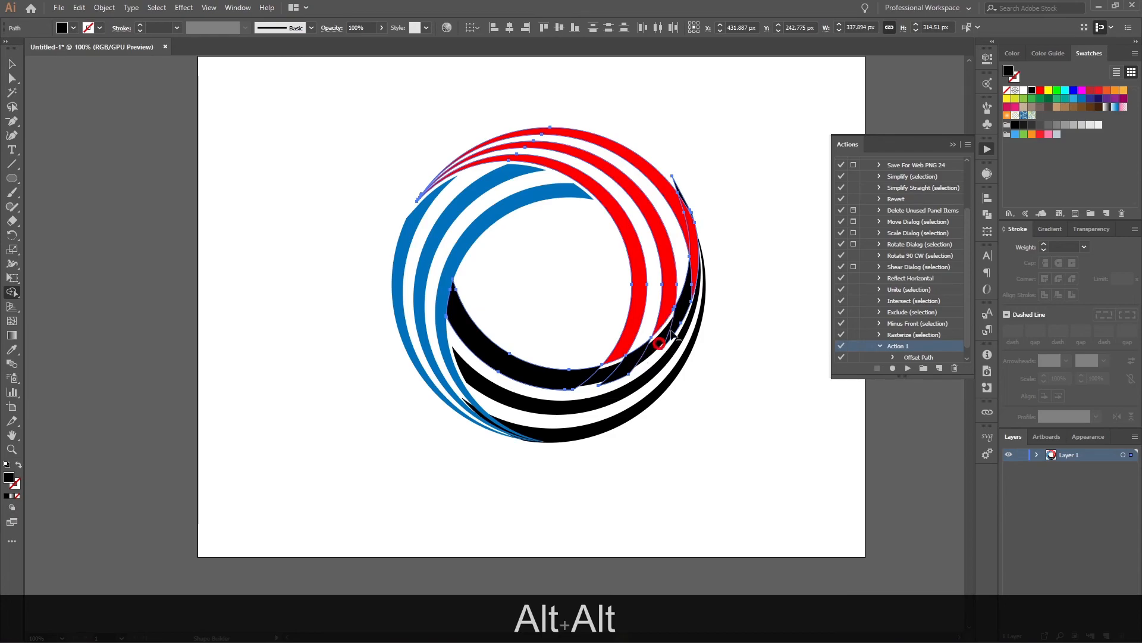
alt+click(695, 279)
key(ctrl+z)
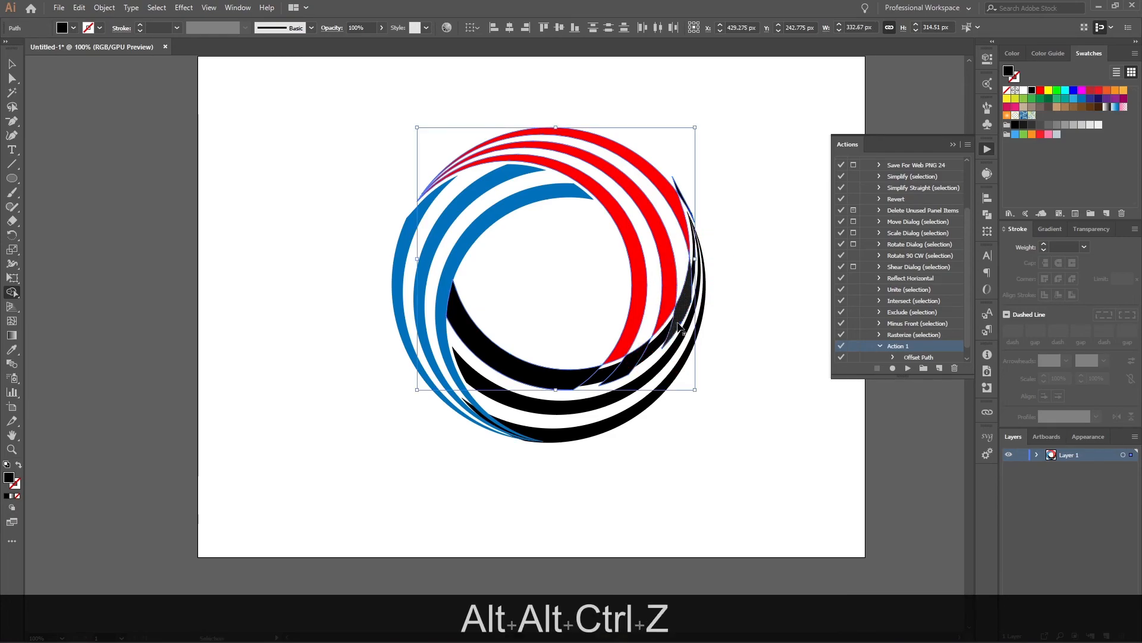
scroll(680, 326, up, 2)
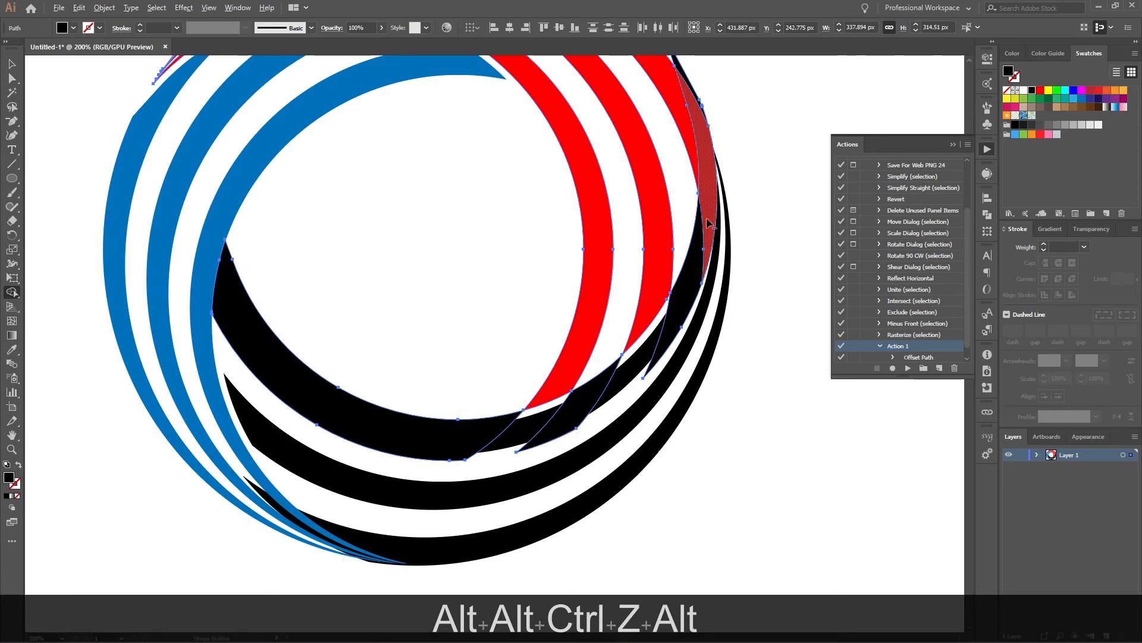
scroll(708, 227, down, 2)
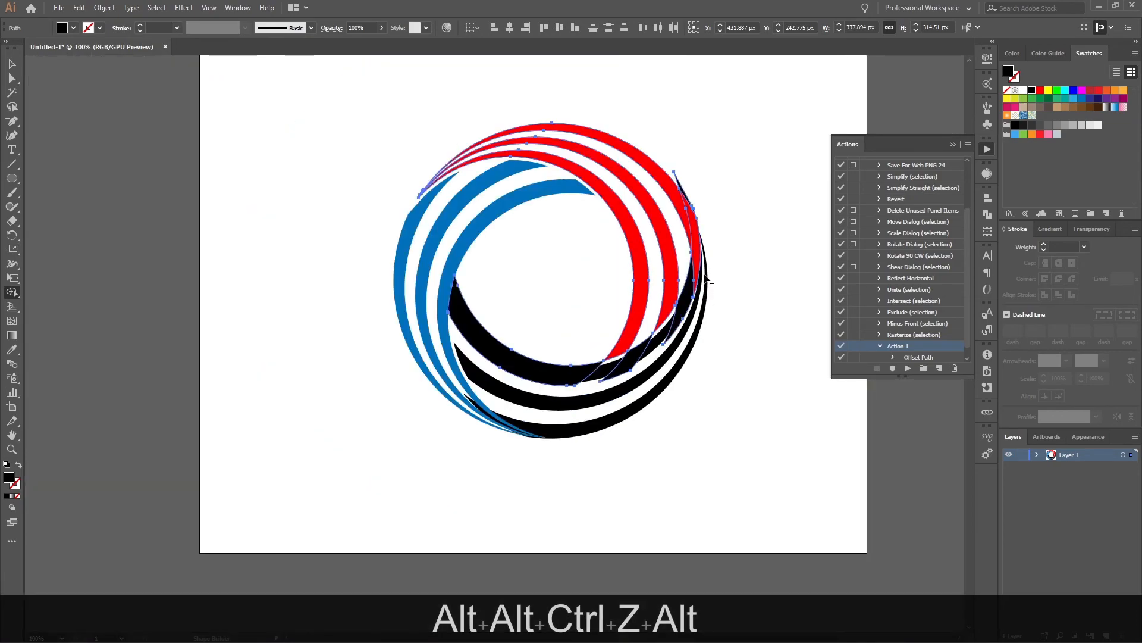
scroll(698, 202, up, 2)
alt+click(679, 191)
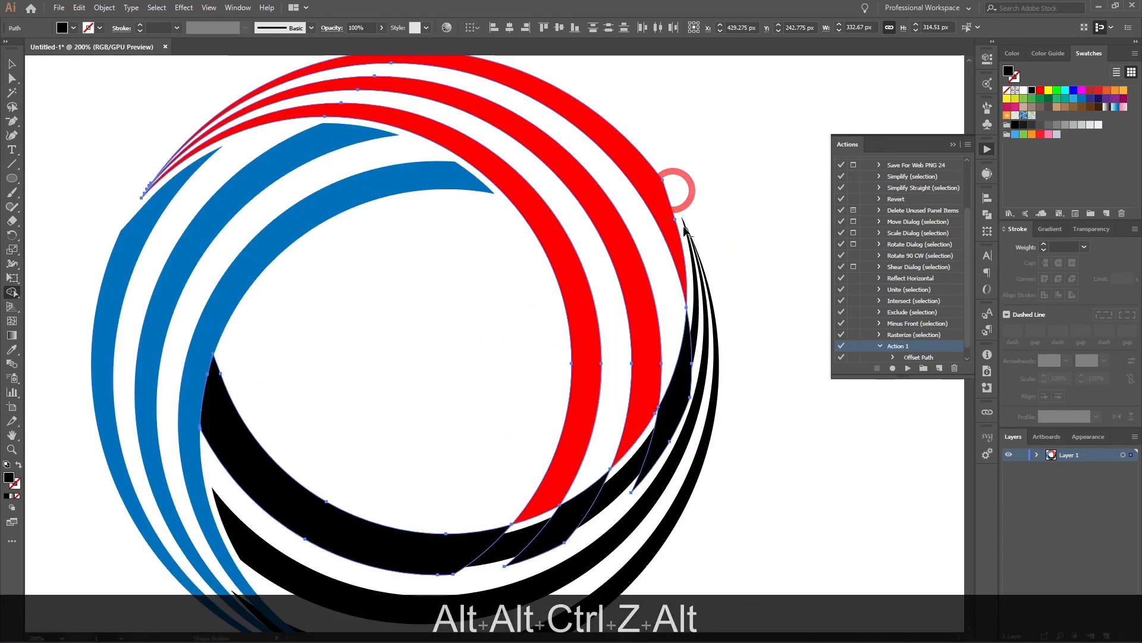
Remove the leftover pieces of the offset black crescent along the innermost black crescent with Shape Builder.
scroll(687, 289, down, 2)
scroll(675, 374, up, 3)
alt+click(678, 334)
alt+click(552, 426)
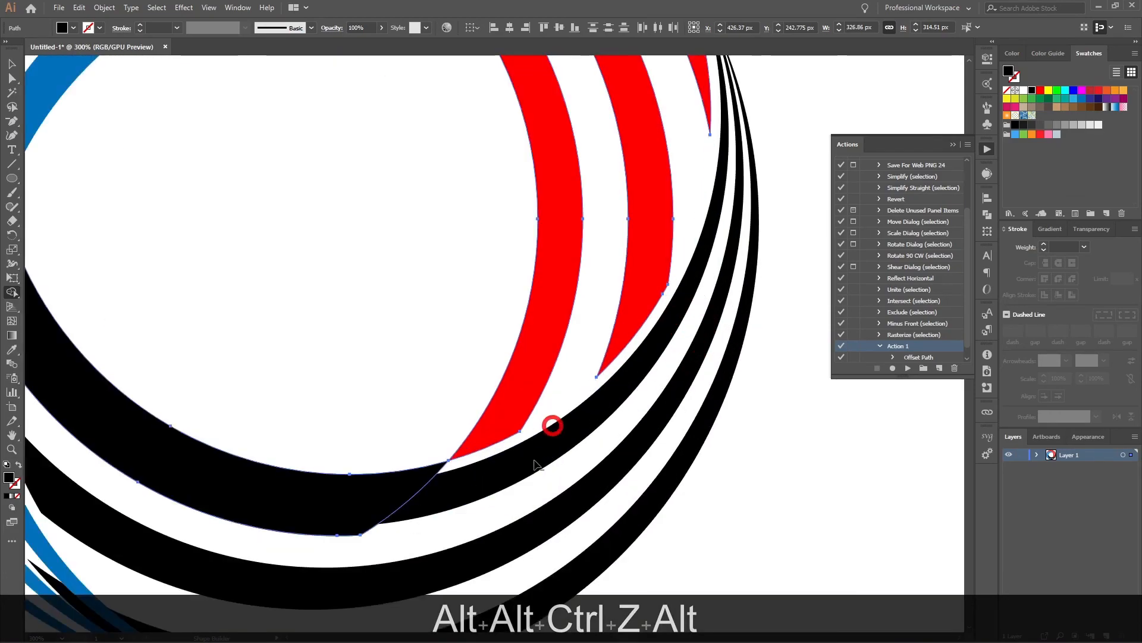
scroll(417, 489, down, 3)
alt+click(395, 485)
scroll(399, 489, down, 2)
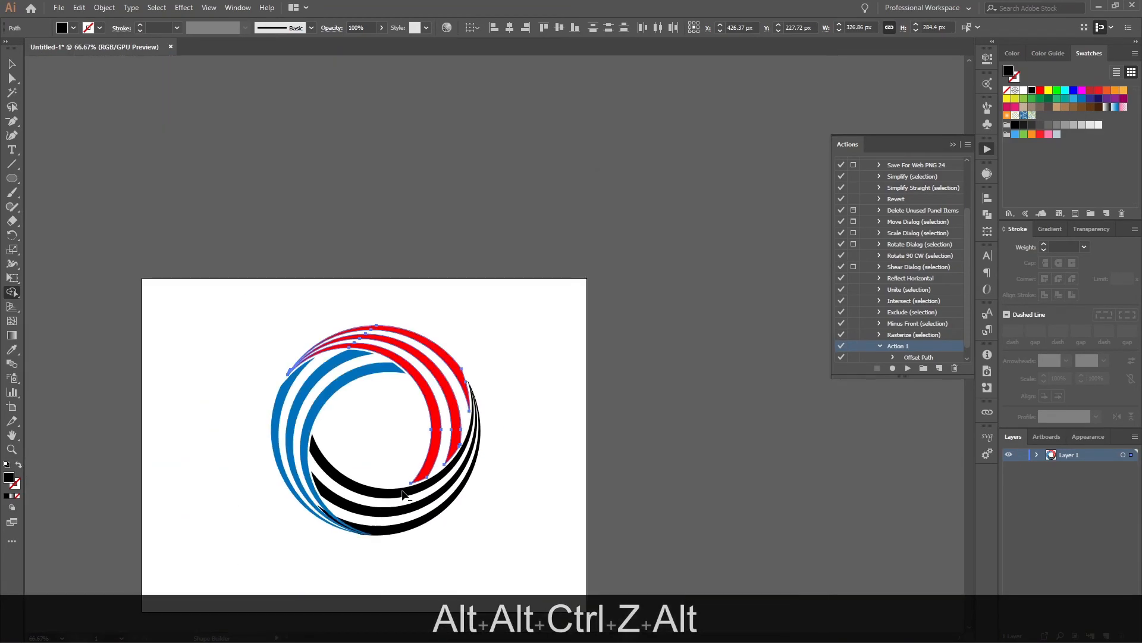
scroll(382, 539, up, 3)
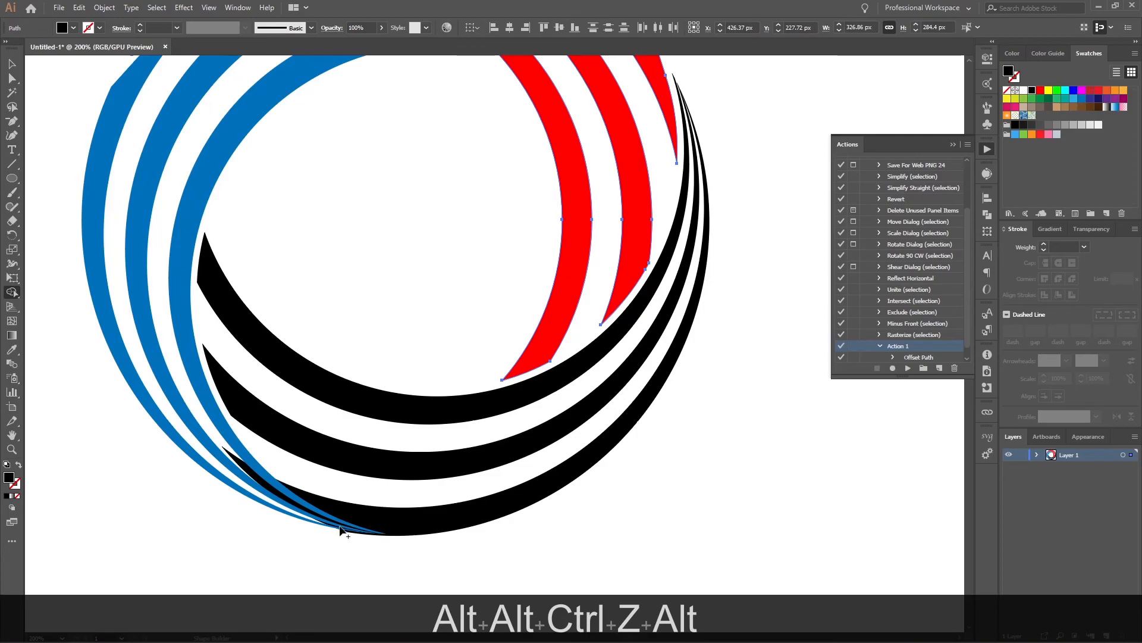
Deselect the red crescents, ungroup the blue crescents and clear the selection.
key(v)
click(480, 547)
scroll(481, 547, down, 1)
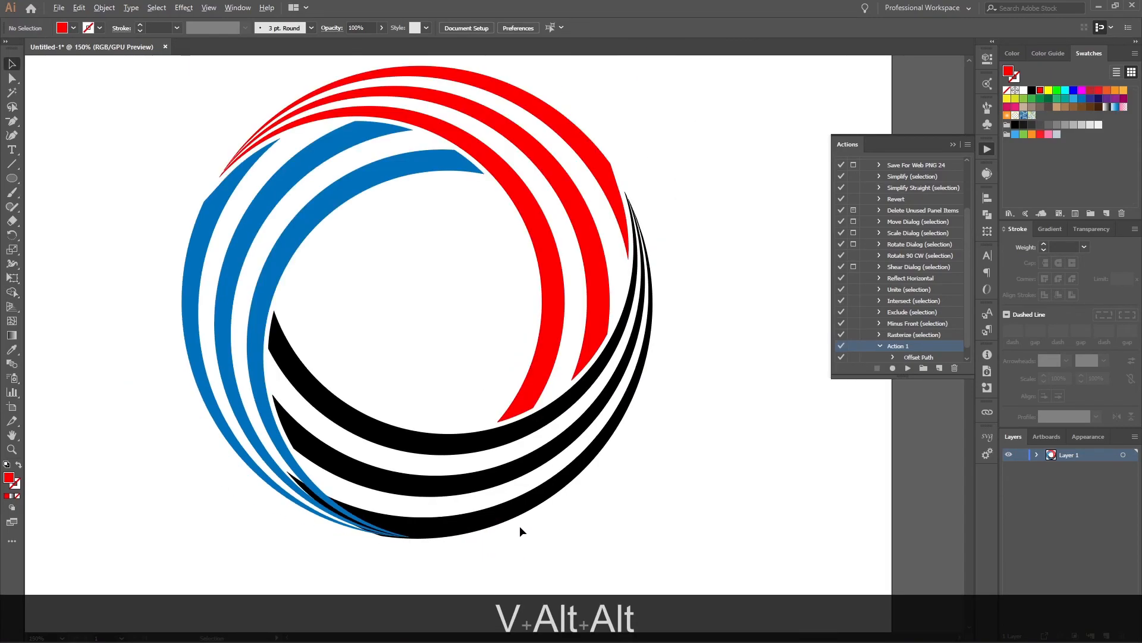
scroll(350, 562, up, 1)
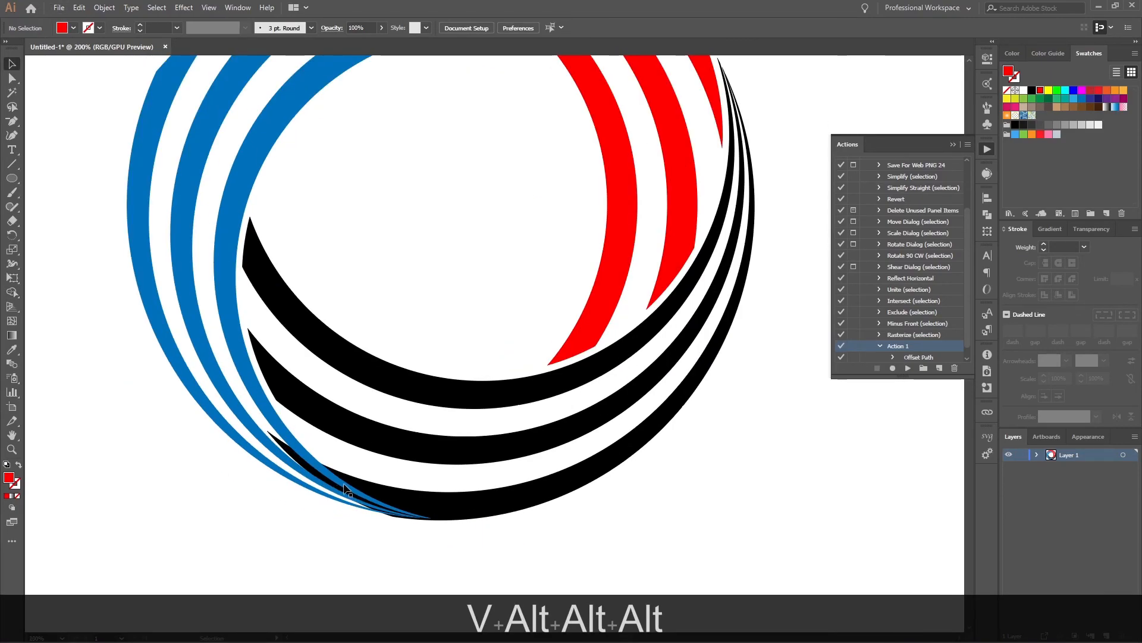
click(346, 489)
right_click(347, 494)
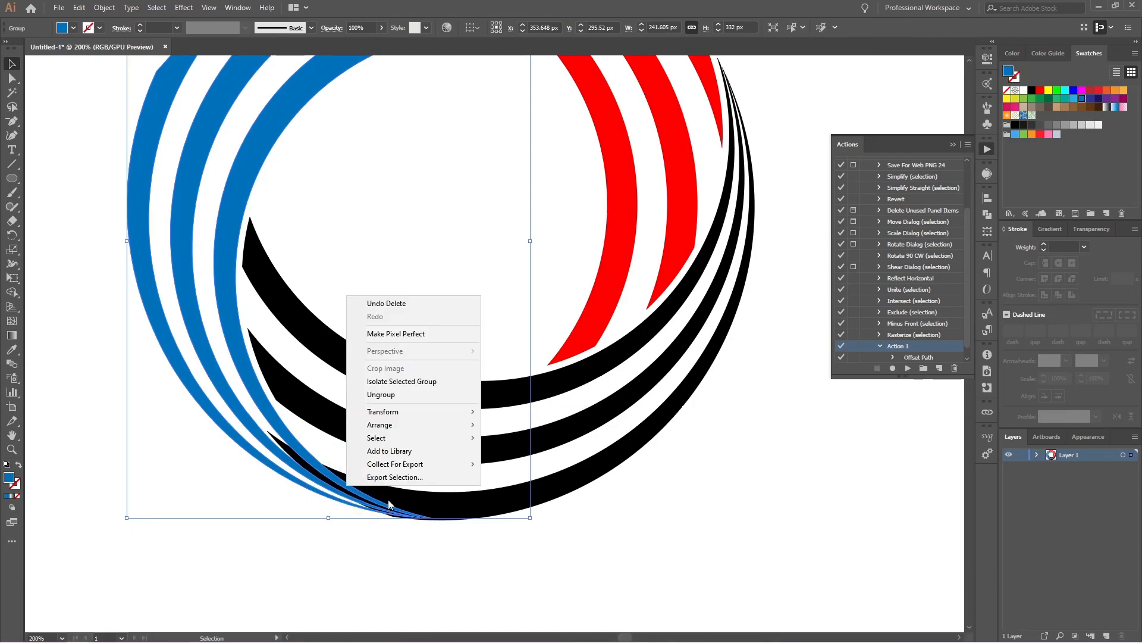
click(402, 393)
click(244, 563)
Offset the path of the innermost blue crescent with the recorded Offset Path action.
click(275, 420)
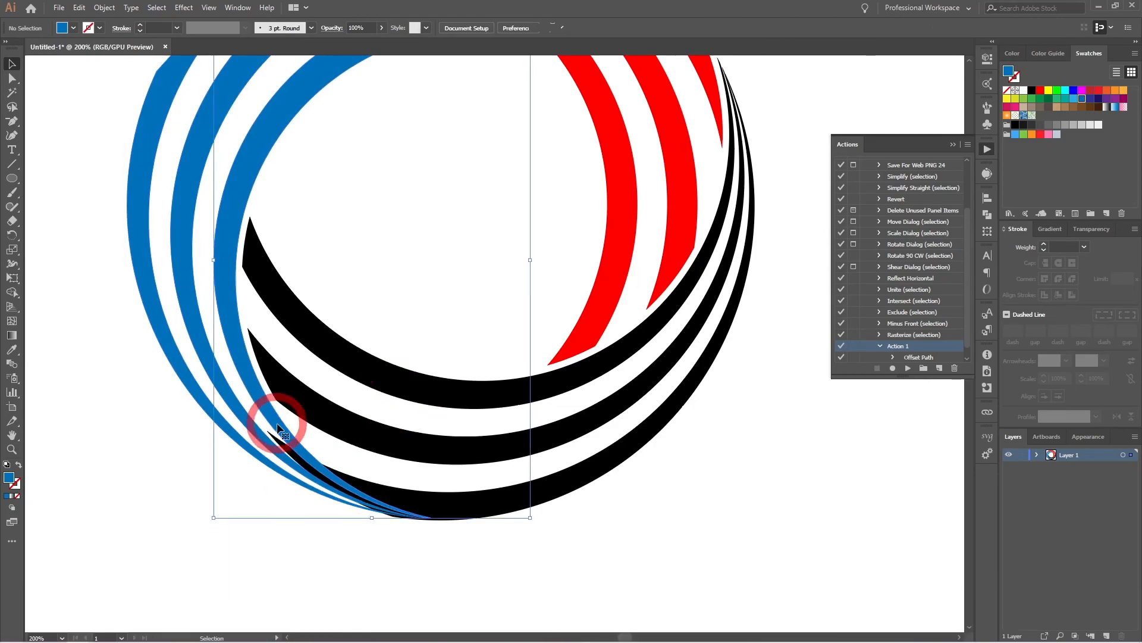
key(ctrl+shift+Page_Up)
key(Return)
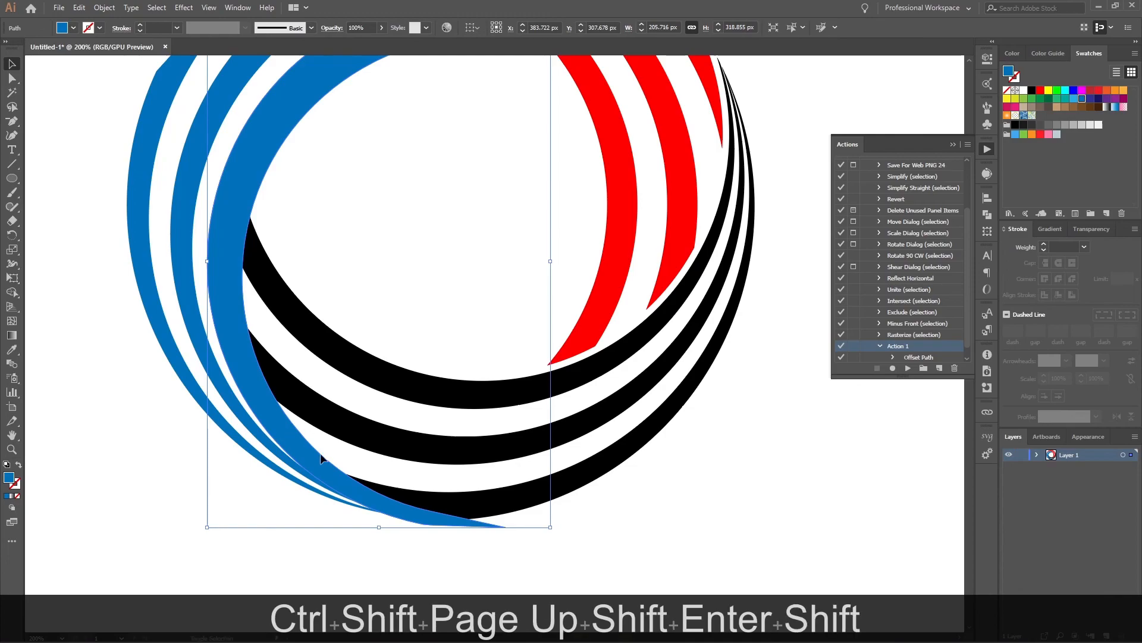
With the outermost black crescent added to the selection, use Shape Builder to remove its part overlapping the offset blue crescent and the offset's leftovers.
shift+click(450, 506)
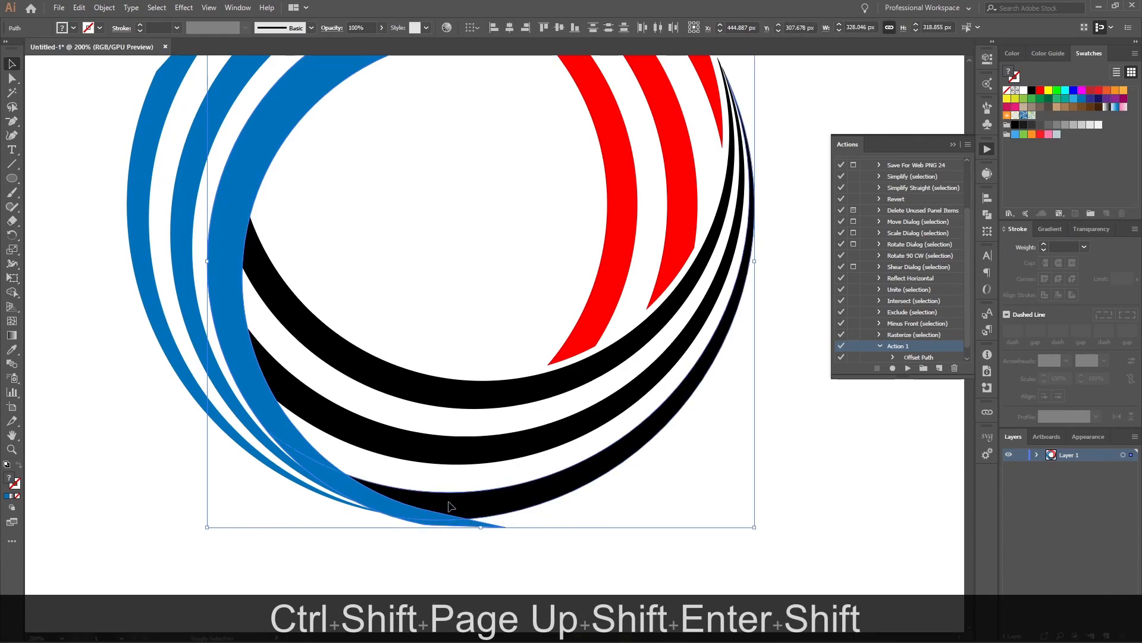
key(shift+m)
alt+click(336, 481)
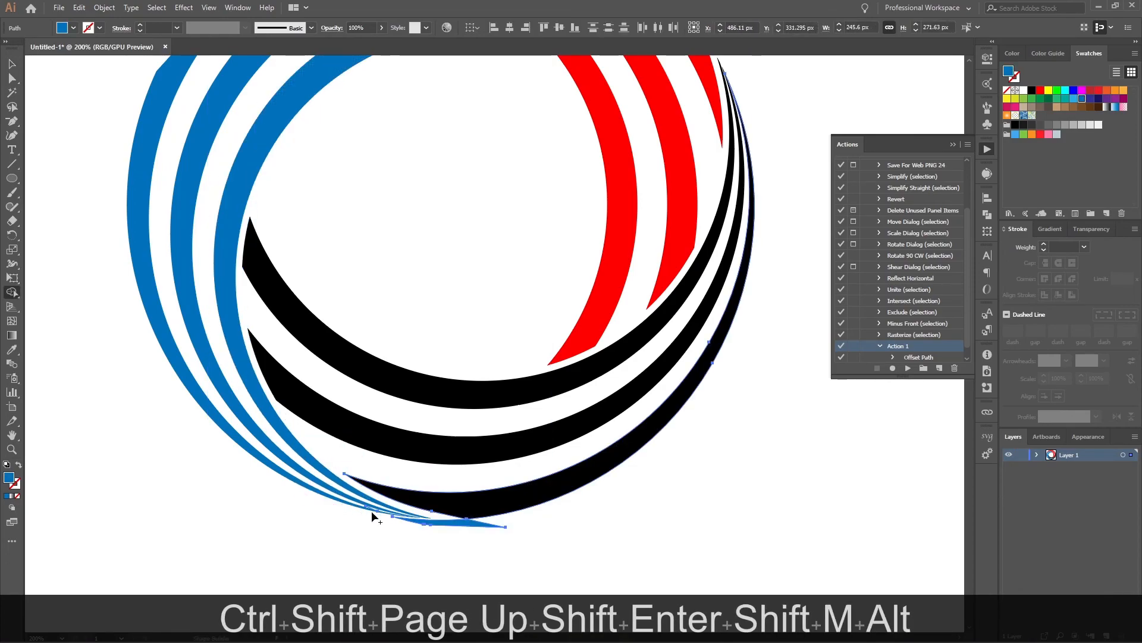
alt+click(474, 523)
scroll(444, 531, down, 1)
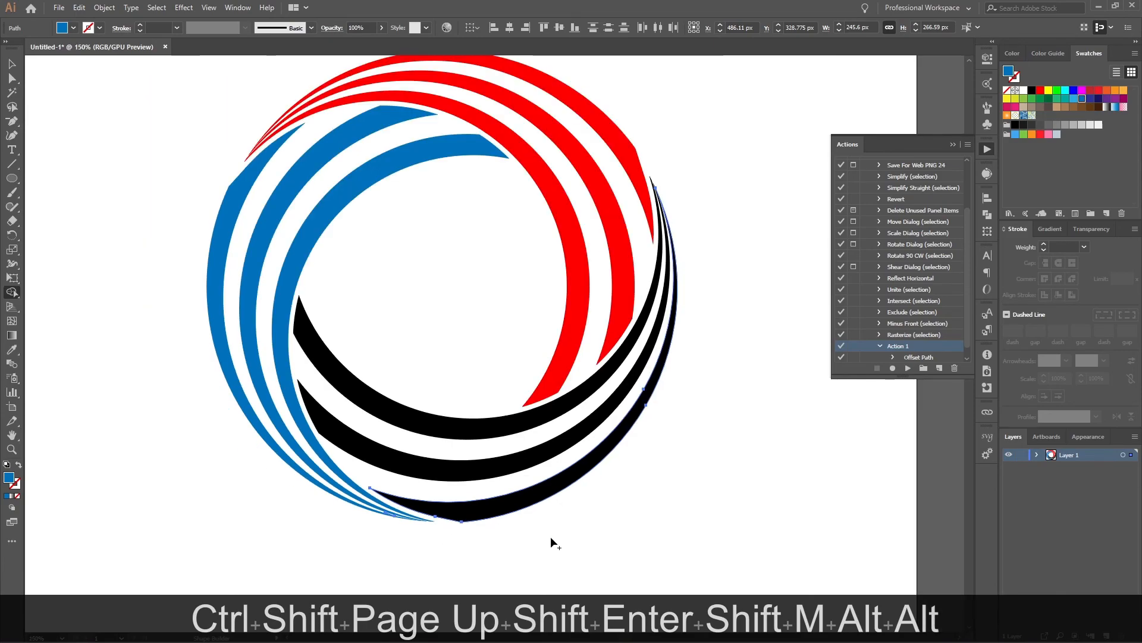
key(v)
click(567, 536)
Fill all crescents of the ring with black and group them.
scroll(569, 536, down, 3)
scroll(622, 464, up, 1)
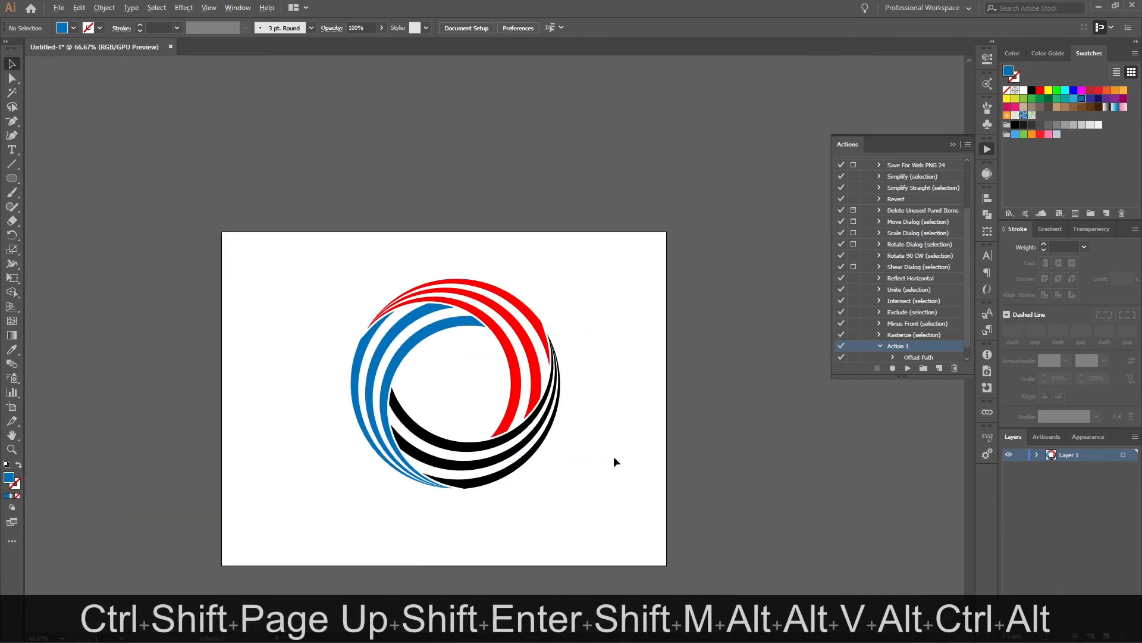
scroll(613, 456, down, 1)
drag(613, 301, 378, 479)
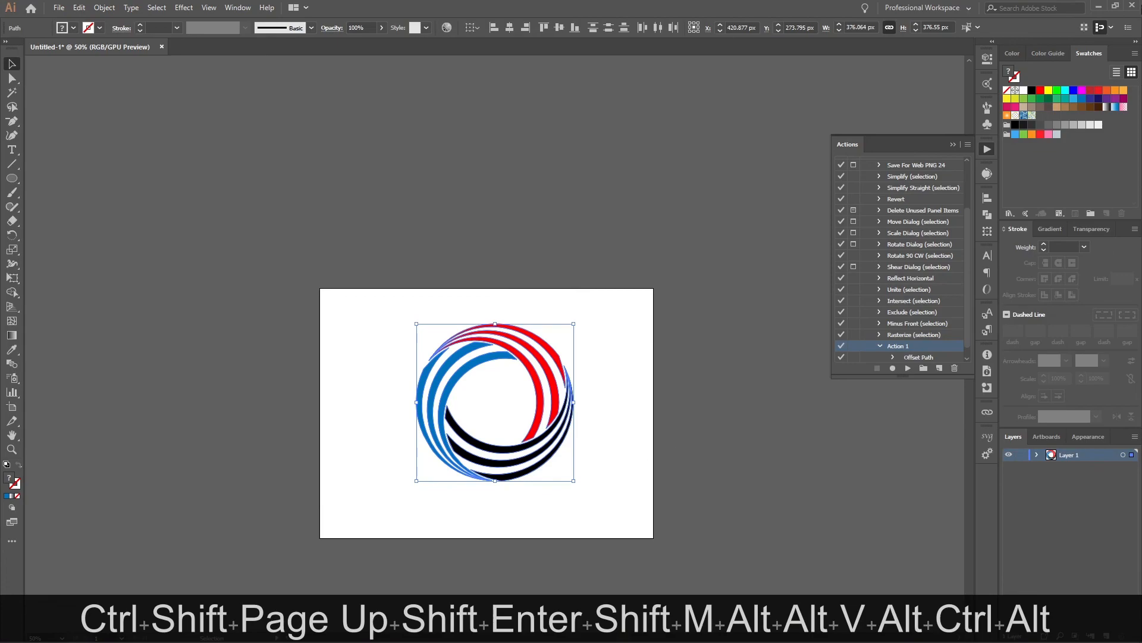
click(1032, 90)
drag(628, 327, 333, 505)
key(ctrl+g)
click(580, 482)
Scale the grouped ring down proportionally to about 234 px wide.
click(553, 456)
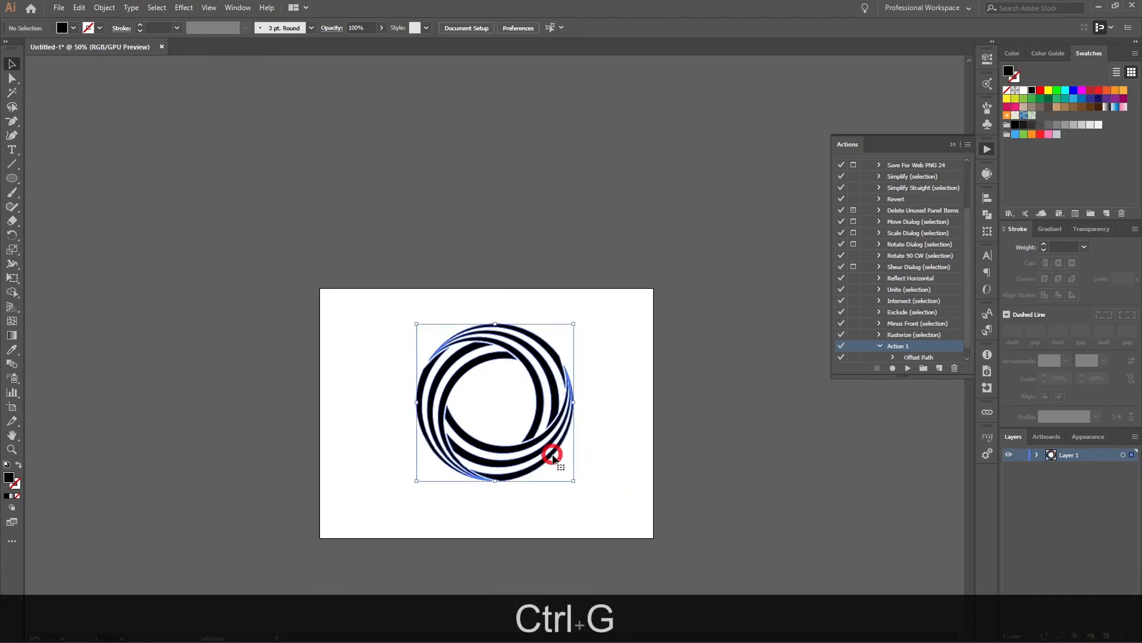
drag(573, 479, 544, 468)
key(ctrl+alt+shift+KP_0)
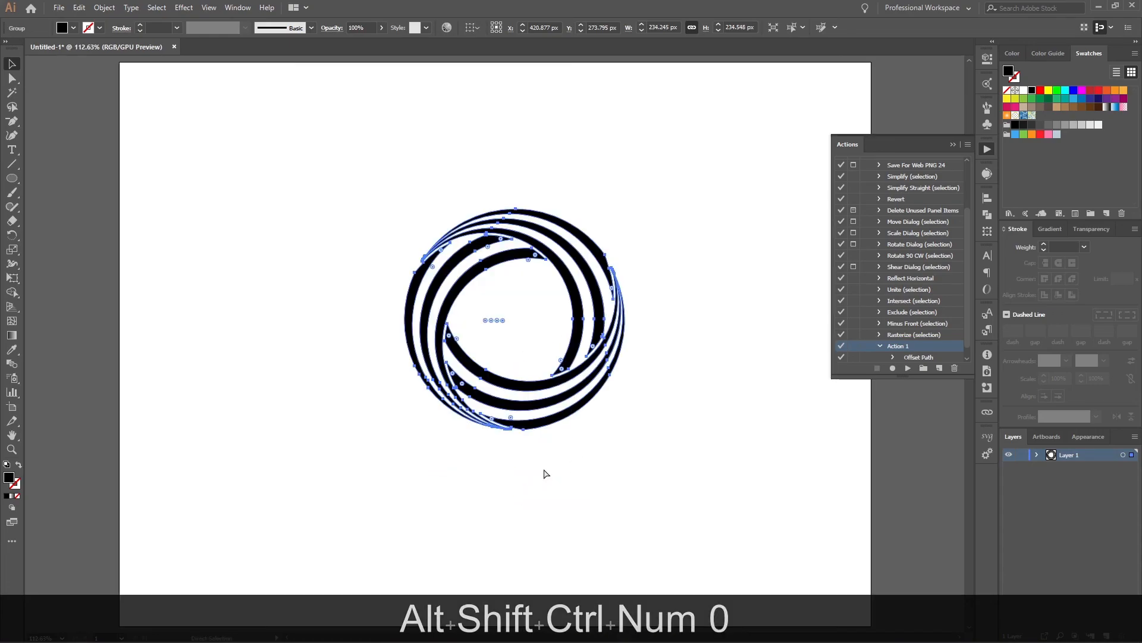
click(538, 443)
alt+scroll(538, 441, down, 3)
Move the ring to the upper-left corner of the artboard, deselect it and minimize the program window.
click(507, 379)
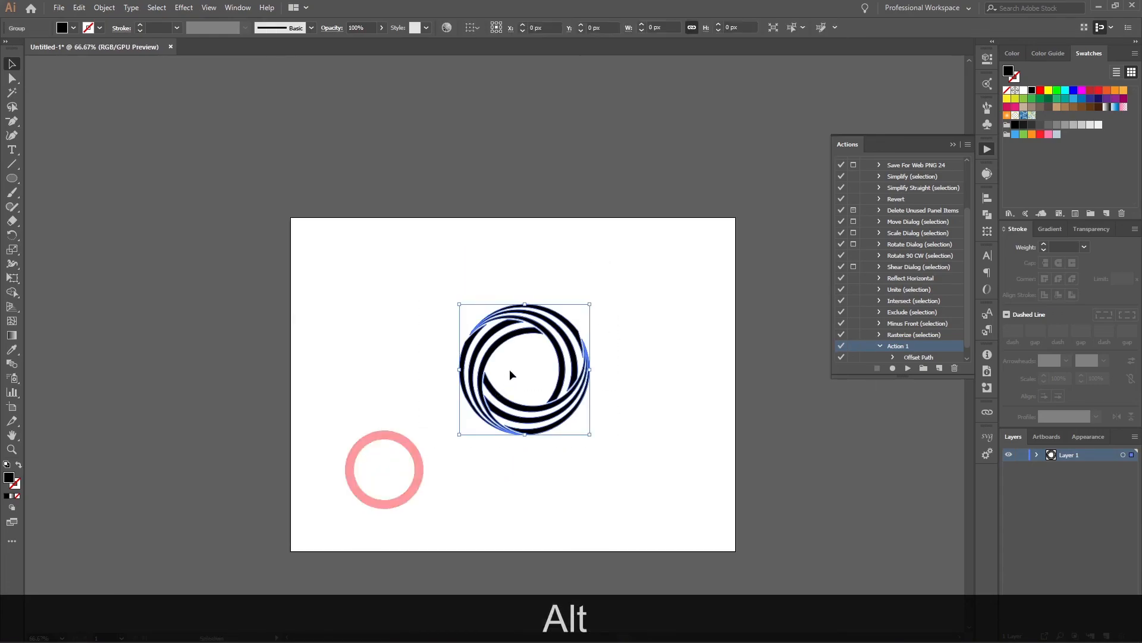
drag(505, 346, 353, 277)
click(368, 402)
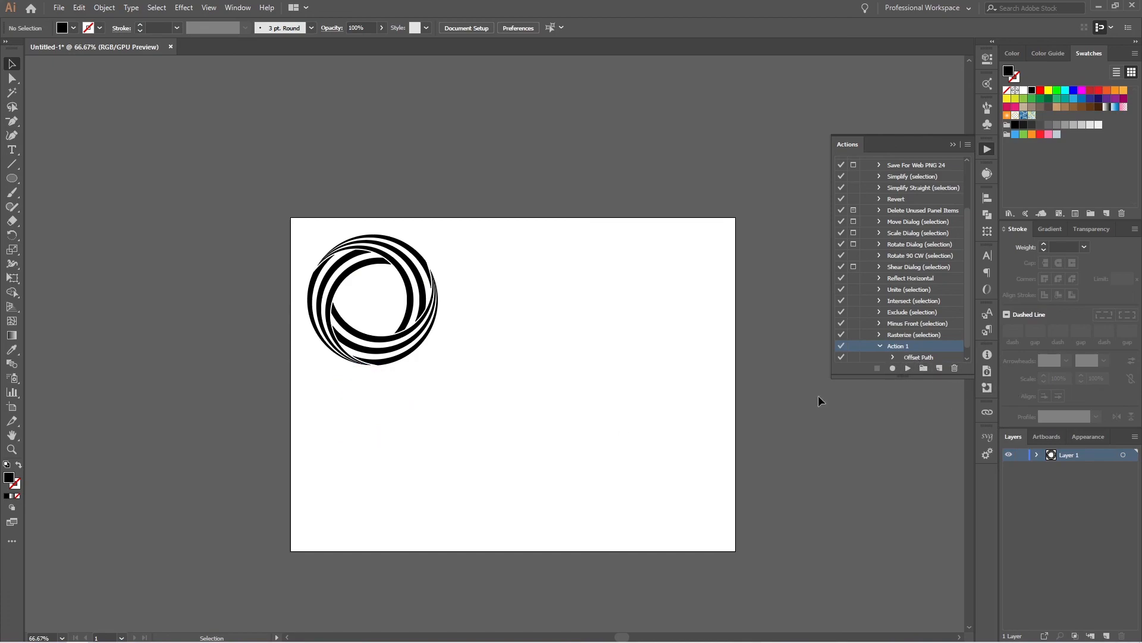
click(1101, 7)
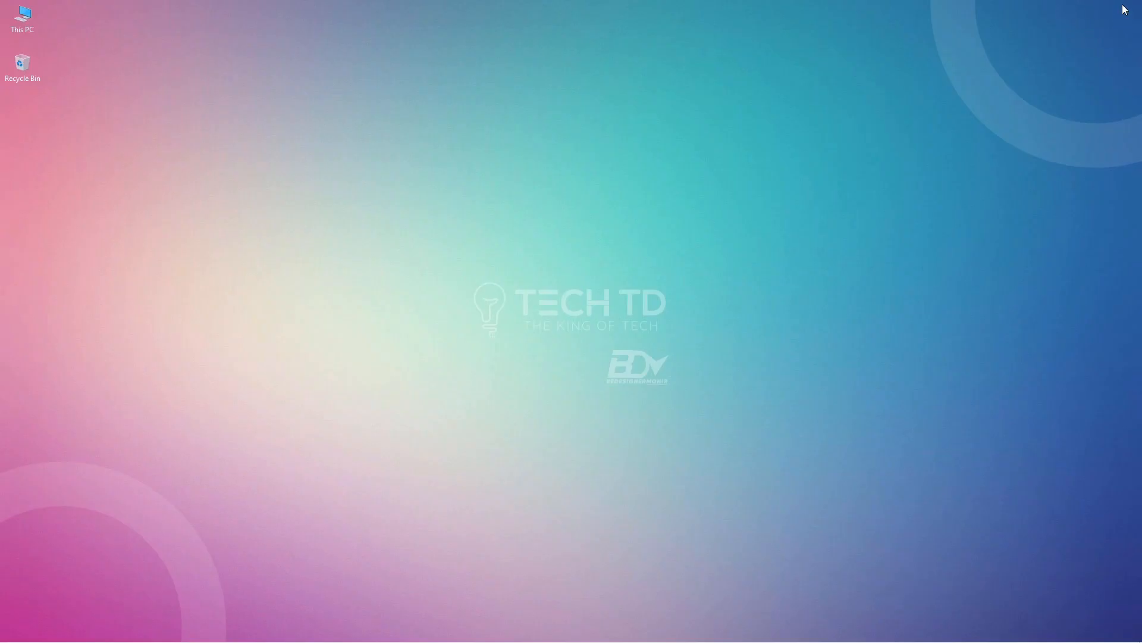